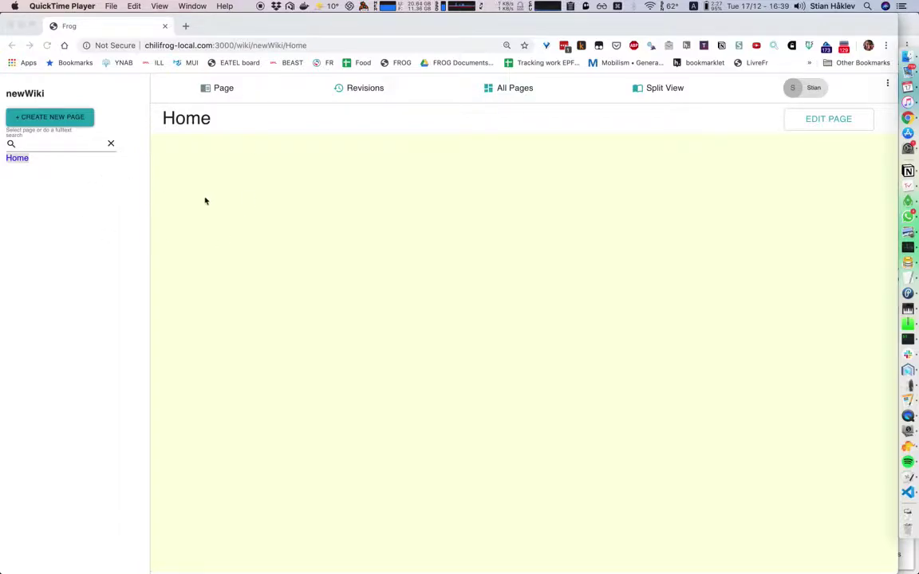
- Put the empty Home page of newWiki into edit mode
{"action": "double_click", "coordinate": [312, 189]}
- Write the intro line 'This is my wi' and a bold 'Formatting' heading on Home
{"action": "left_click", "coordinate": [284, 253]}
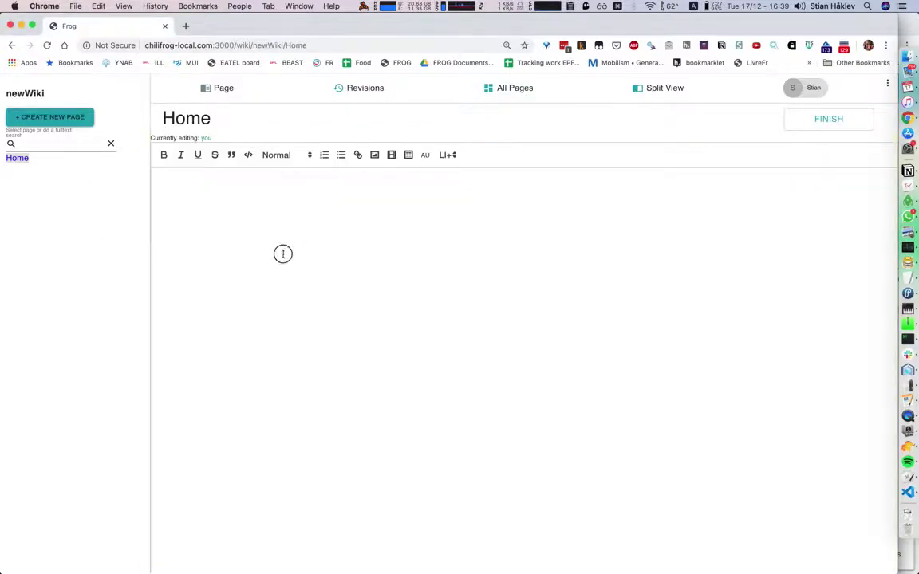
{"action": "type", "text": "This is my wi"}
{"action": "left_click", "coordinate": [165, 154]}
{"action": "type", "text": "Formatting"}
{"action": "key", "text": "shift+Home"}
{"action": "key", "text": "ctrl+b"}
{"action": "key", "text": "End"}
{"action": "key", "text": "Return"}
{"action": "key", "text": "Return"}
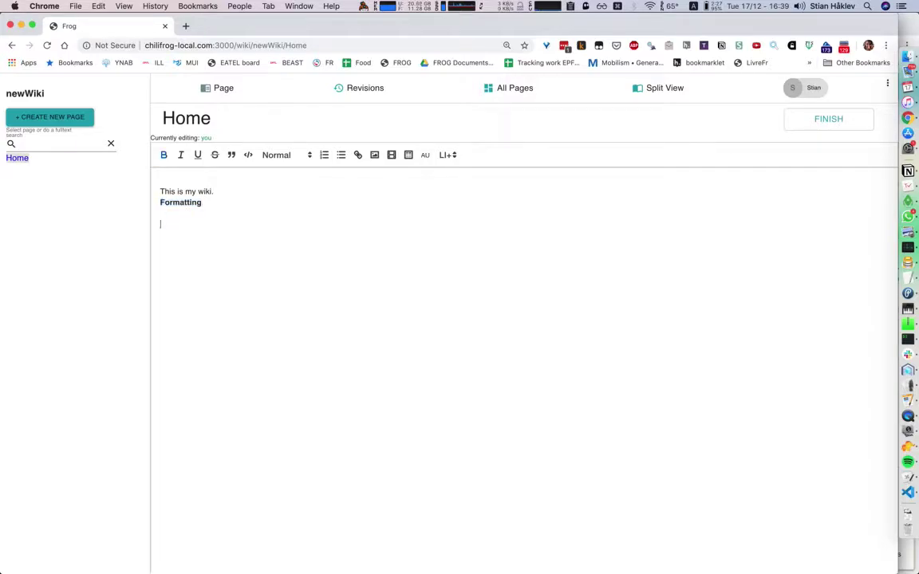
- Embed the YouTube video from the clipboard URL below the Formatting heading
{"action": "left_click", "coordinate": [391, 156]}
{"action": "key", "text": "super+v"}
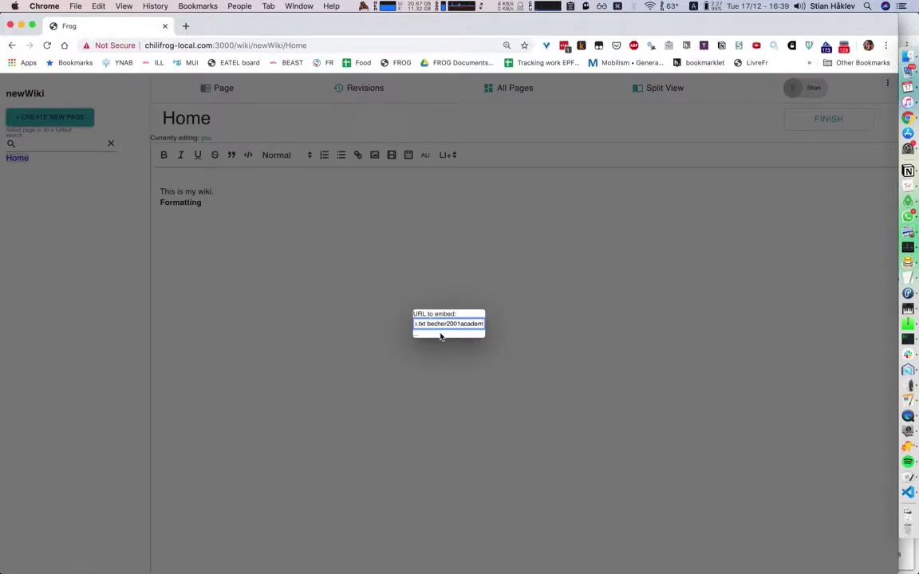
{"action": "key", "text": "super+a"}
{"action": "key", "text": "super+shift+v"}
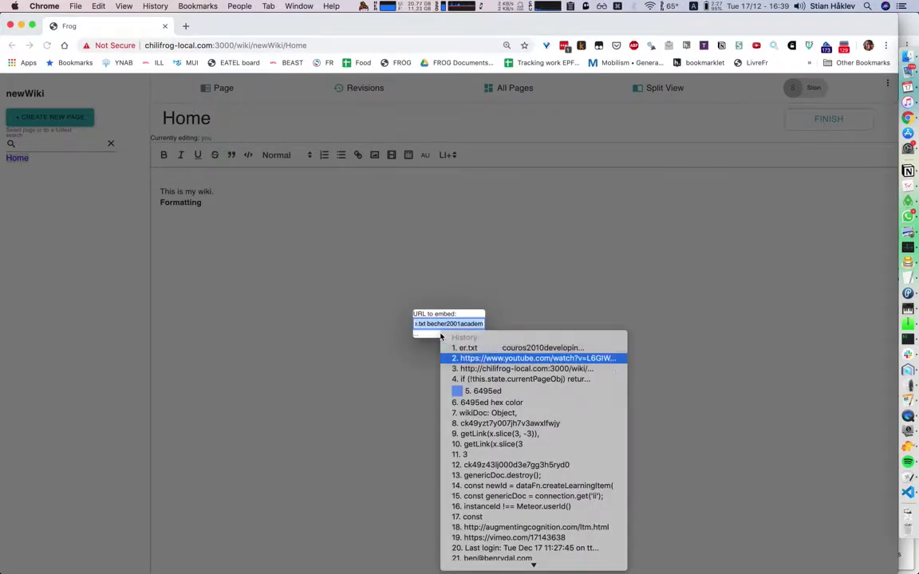
{"action": "key", "text": "Return"}
{"action": "left_click", "coordinate": [446, 437]}
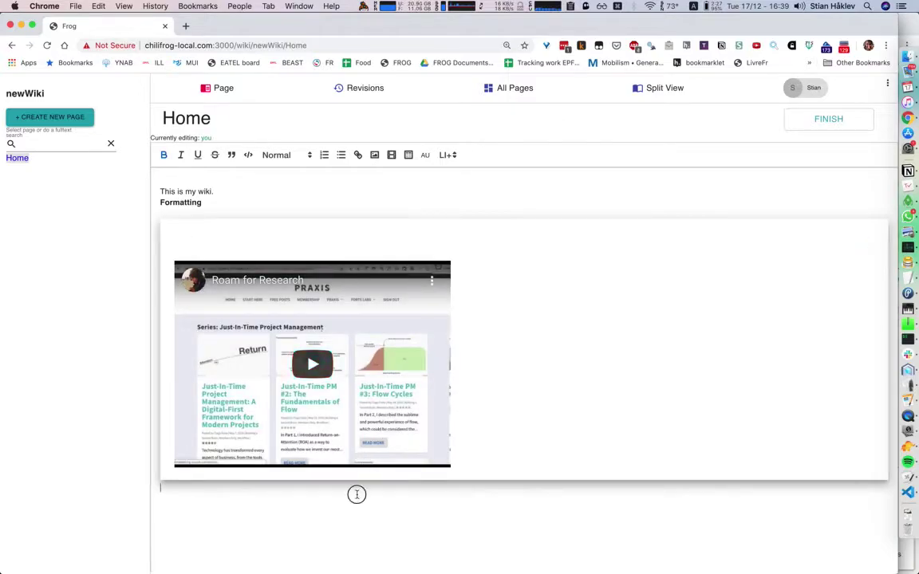
- Insert a blank table below the video, then begin a new page
{"action": "left_click", "coordinate": [407, 154]}
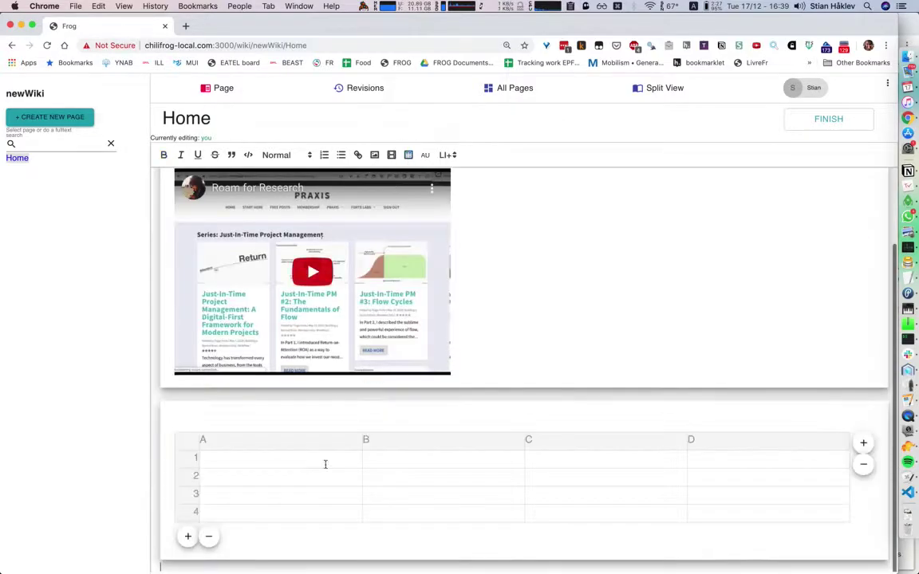
{"action": "left_click", "coordinate": [265, 459]}
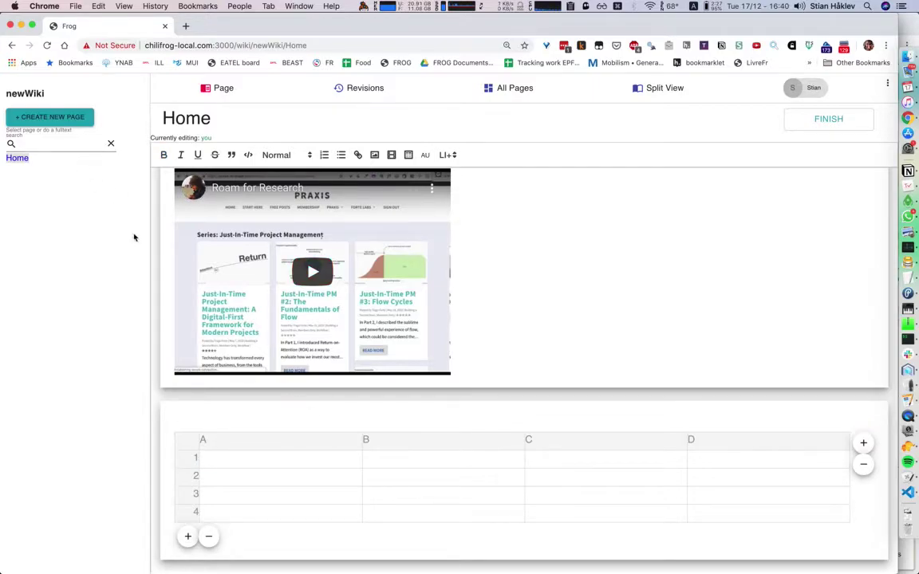
{"action": "left_click", "coordinate": [83, 125]}
- Create the 'My ideas' page with an @ link to Home and test the link
{"action": "type", "text": "My ideas"}
{"action": "left_click", "coordinate": [610, 364]}
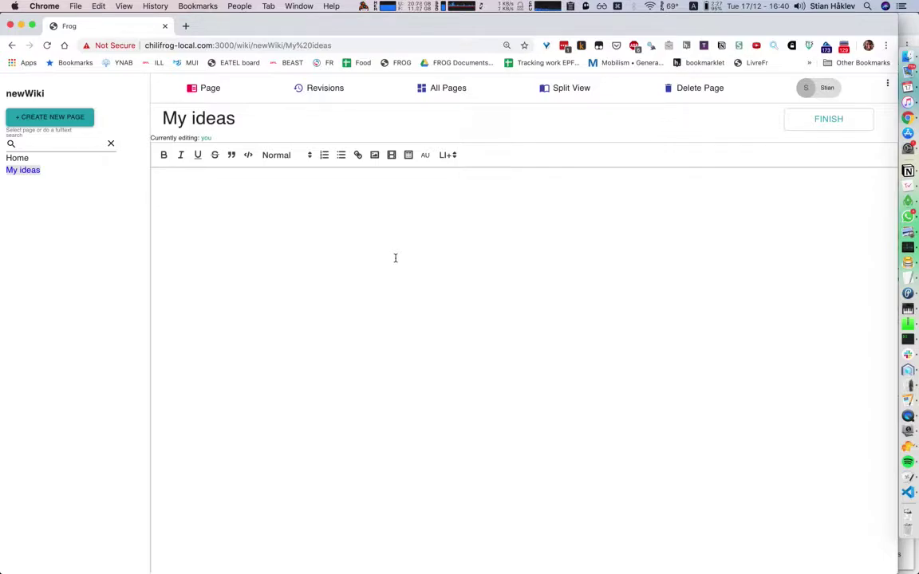
{"action": "type", "text": "@"}
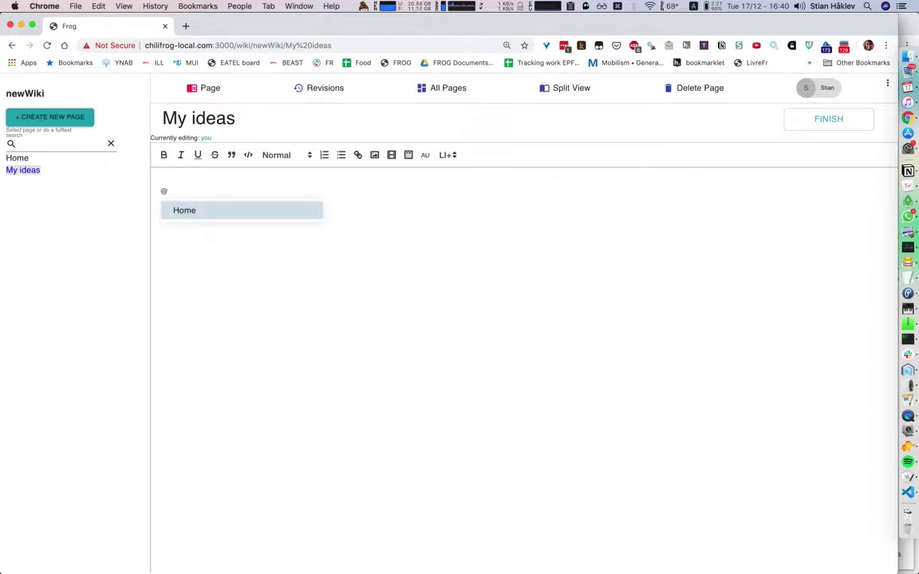
{"action": "key", "text": "Return"}
{"action": "left_click", "coordinate": [170, 192]}
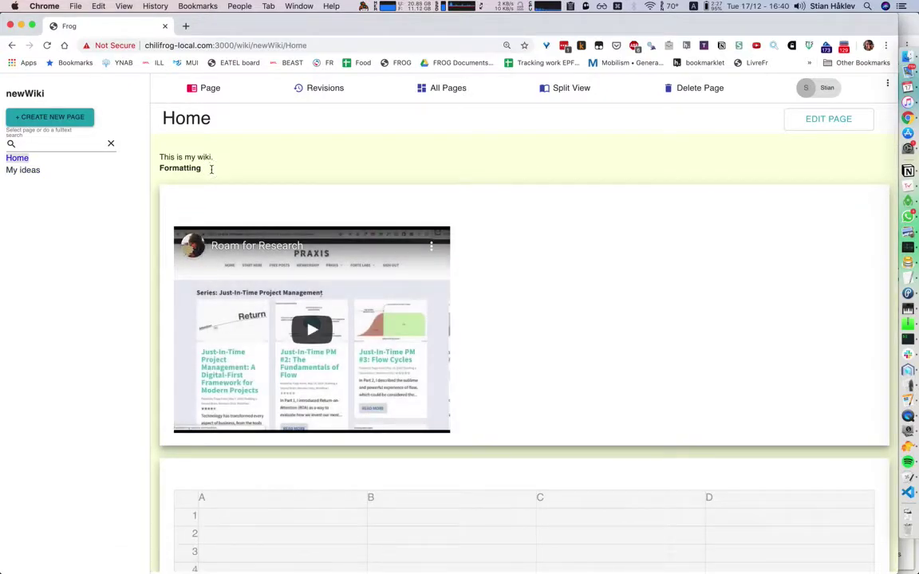
{"action": "left_click", "coordinate": [23, 170]}
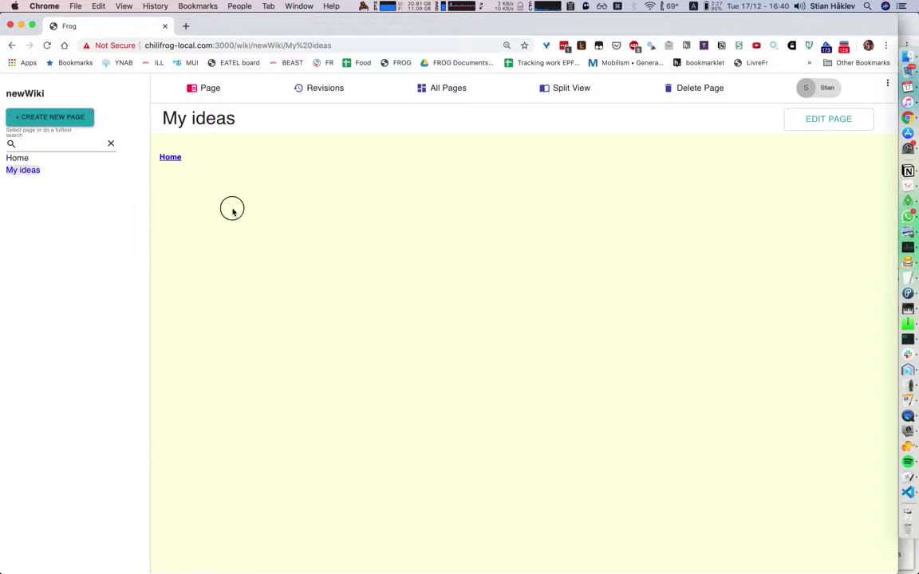
- Try a # inline embed of Home, remove it, and tile the wiki beside an incognito window
{"action": "left_click", "coordinate": [232, 209]}
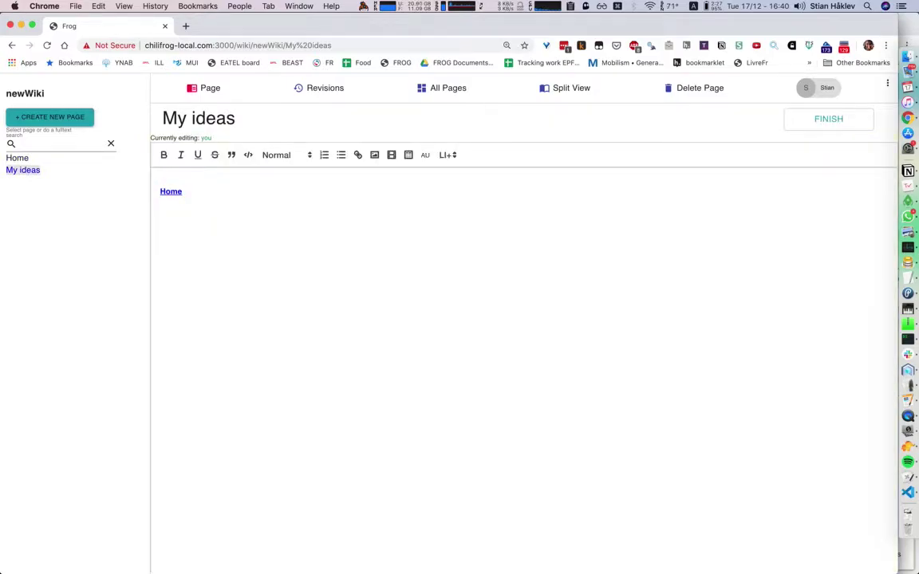
{"action": "type", "text": "#"}
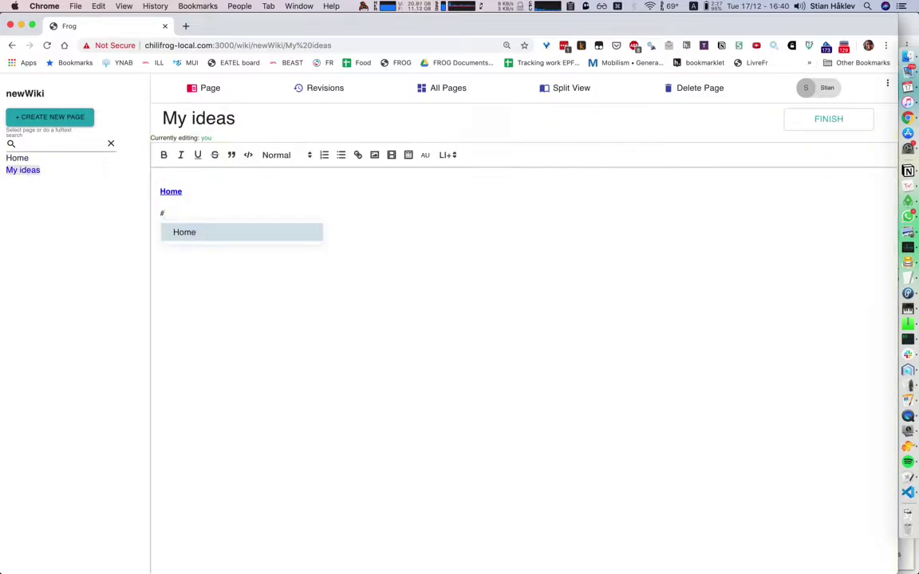
{"action": "key", "text": "Return"}
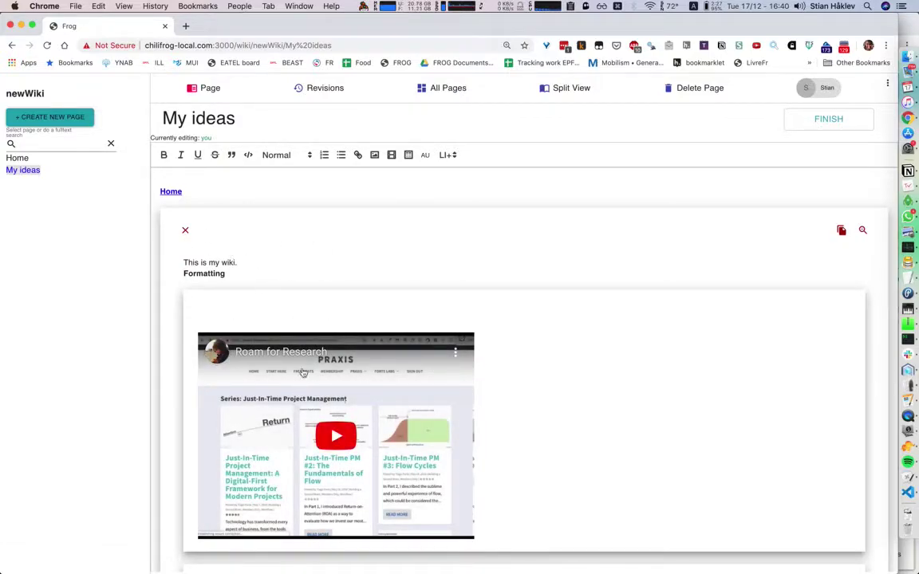
{"action": "left_click", "coordinate": [184, 229]}
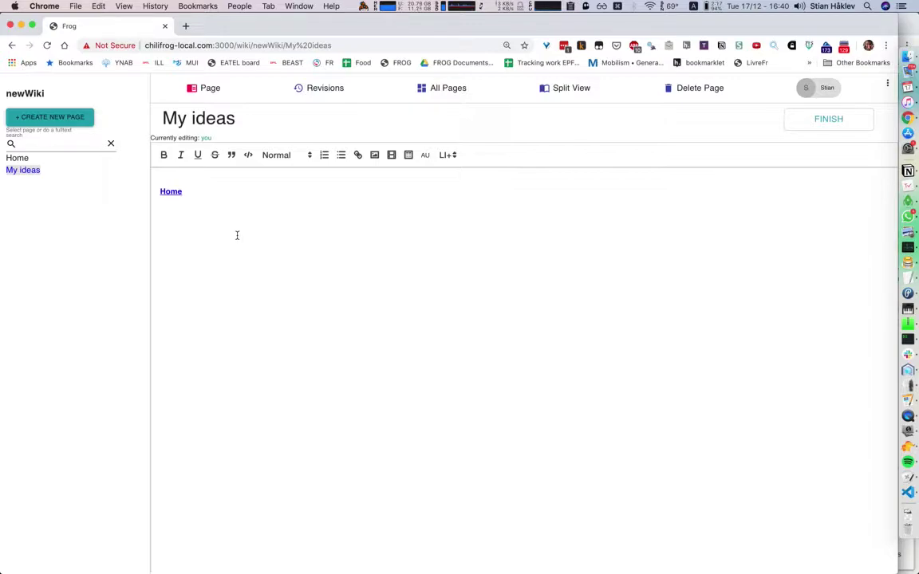
{"action": "key", "text": "ctrl+alt+Left"}
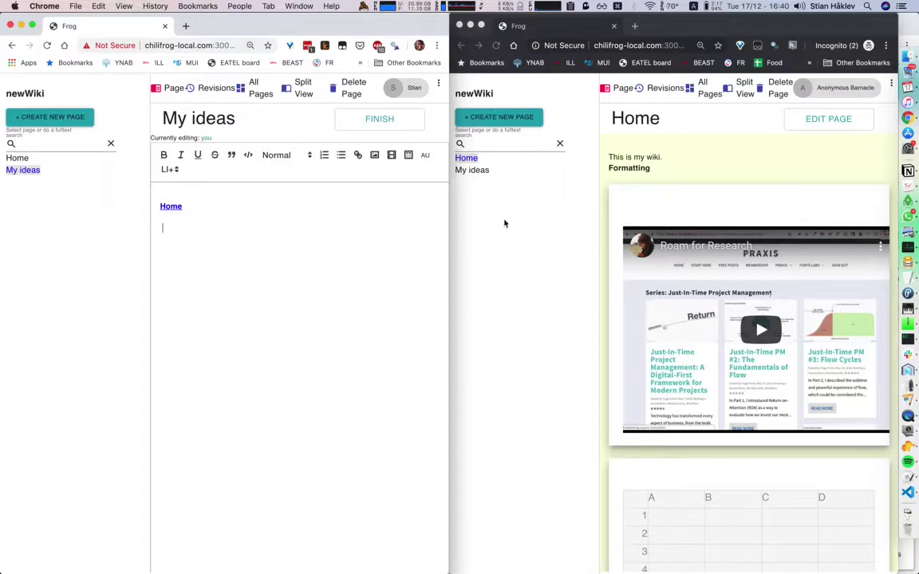
- Create 'New page' and open it in both windows
{"action": "left_click", "coordinate": [69, 117]}
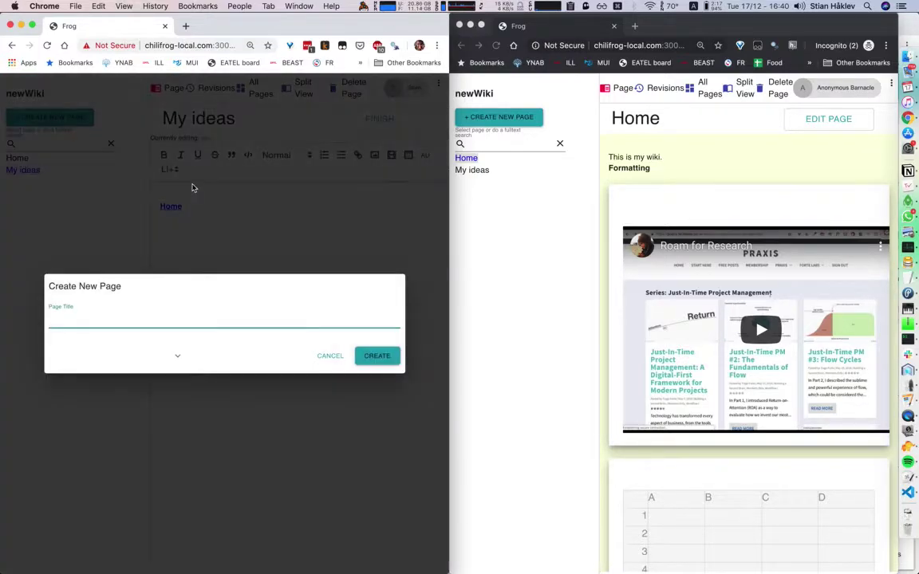
{"action": "type", "text": "New page"}
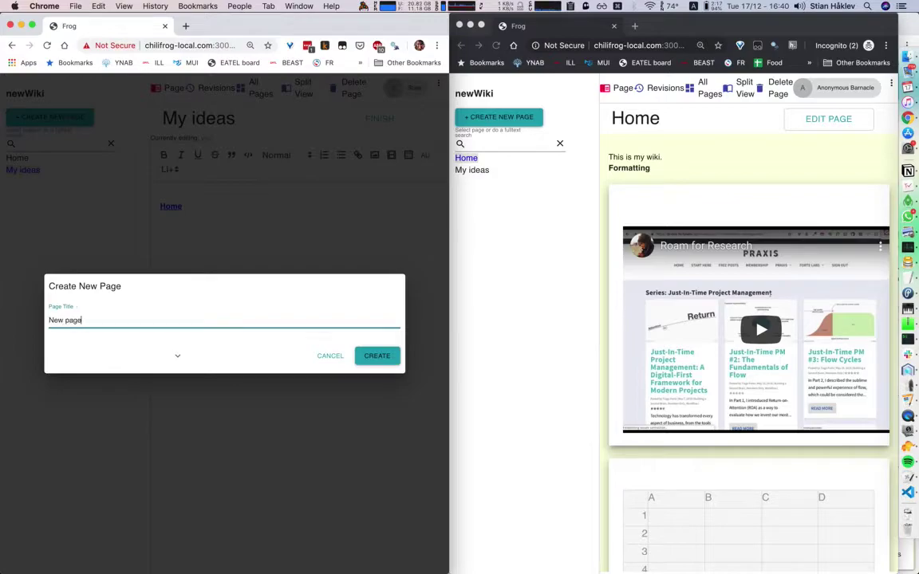
{"action": "key", "text": "Return"}
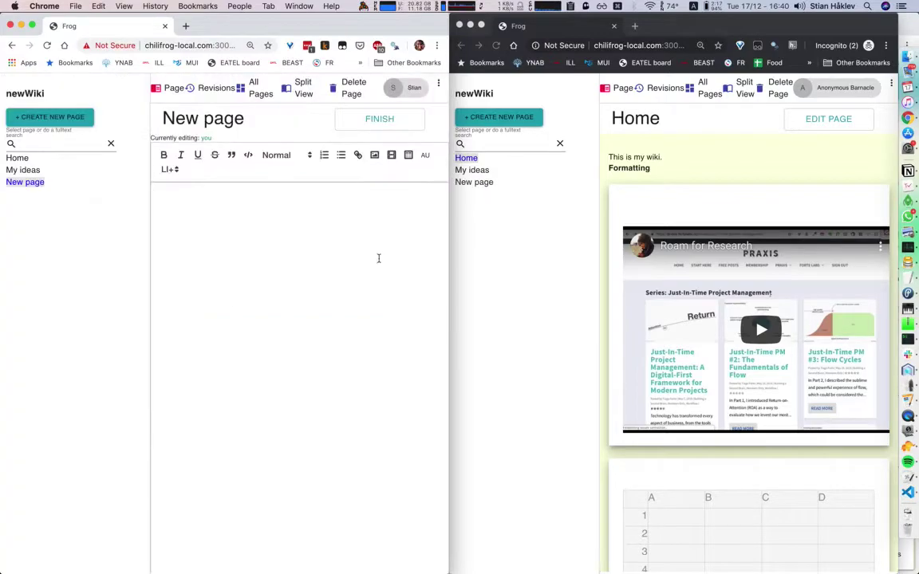
{"action": "left_click", "coordinate": [486, 184]}
{"action": "left_click", "coordinate": [340, 238]}
- Co-write lines from both windows: 'The user can see as I am typing in real time.', 'He can join me.', 'And we can both edit art the same time.'
{"action": "type", "text": "The user can see as I am typing in real time."}
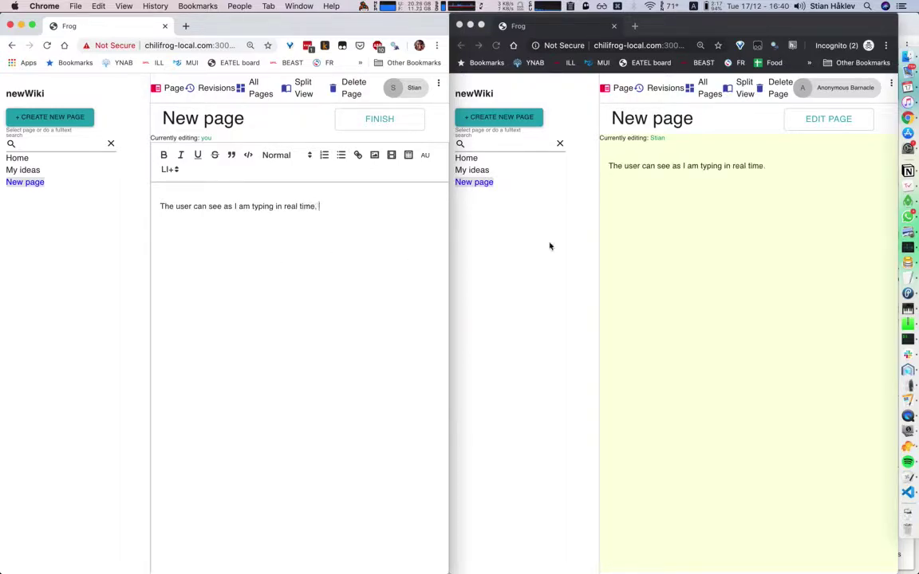
{"action": "left_click", "coordinate": [770, 205]}
{"action": "key", "text": "Return"}
{"action": "type", "text": "He can join me."}
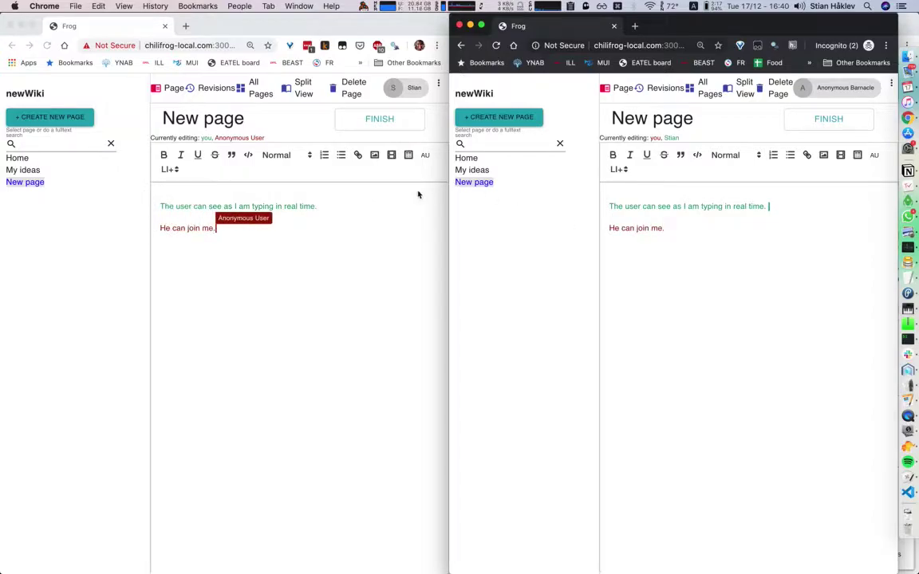
{"action": "left_click", "coordinate": [418, 195]}
{"action": "key", "text": "Return"}
{"action": "type", "text": "And we can both edit art the same time."}
{"action": "key", "text": "Return"}
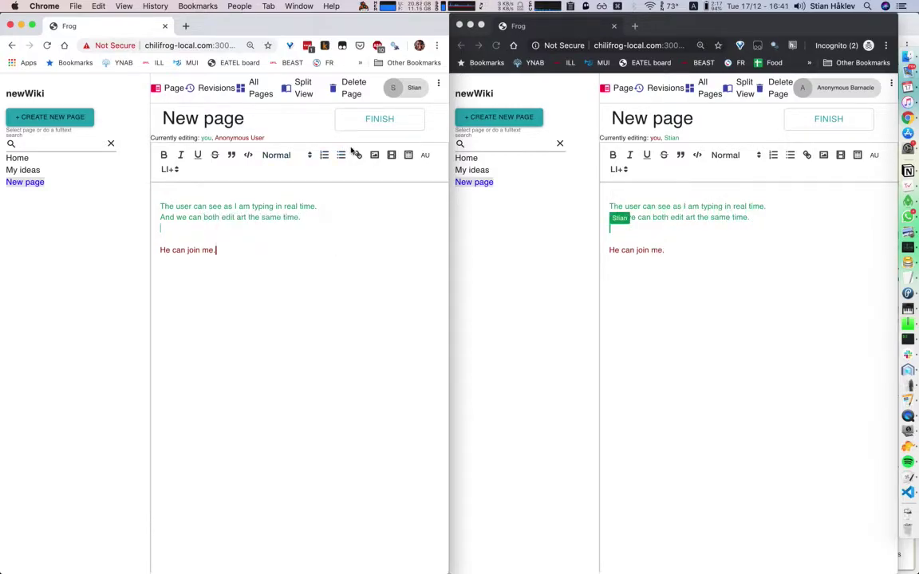
- Embed the YouTube video from clipboard history into New page
{"action": "left_click", "coordinate": [392, 155]}
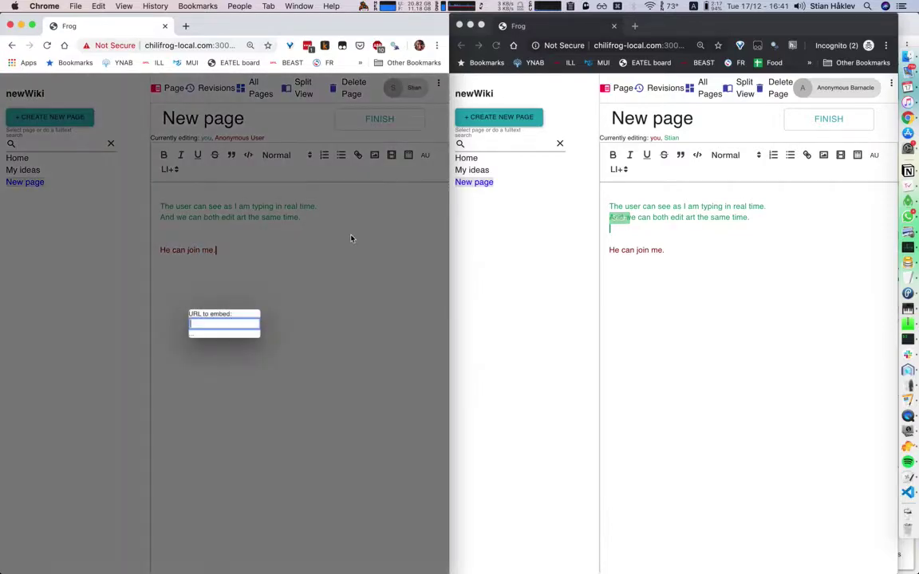
{"action": "key", "text": "super+shift+v"}
{"action": "left_click", "coordinate": [247, 339]}
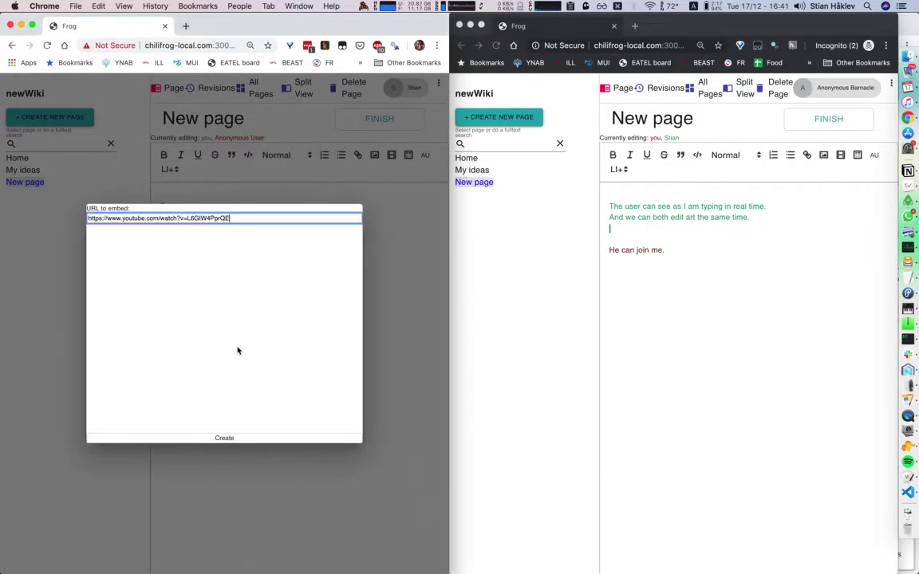
{"action": "left_click", "coordinate": [219, 440]}
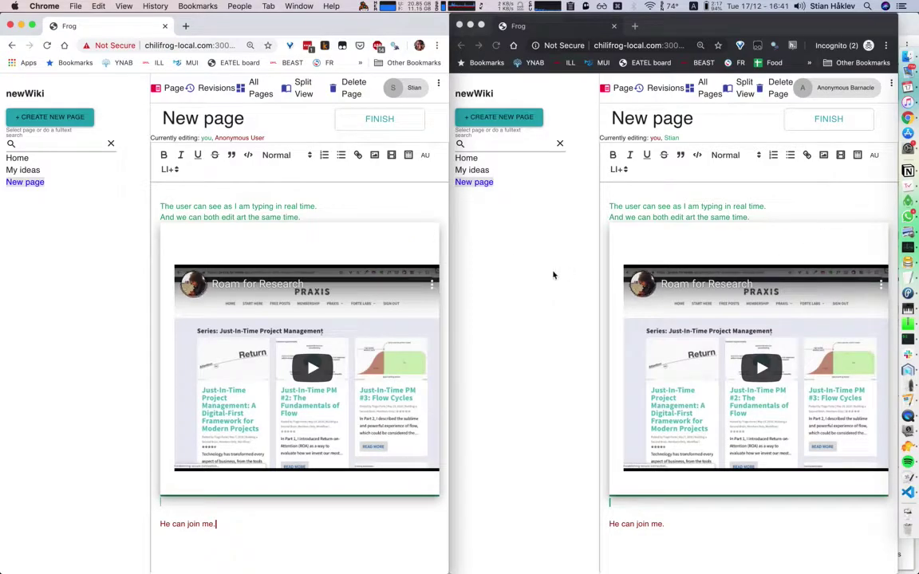
- Add a [[my link to My ideas under 'He can join me.' and follow it in the second window
{"action": "left_click", "coordinate": [238, 524]}
{"action": "key", "text": "Return"}
{"action": "type", "text": "[[my"}
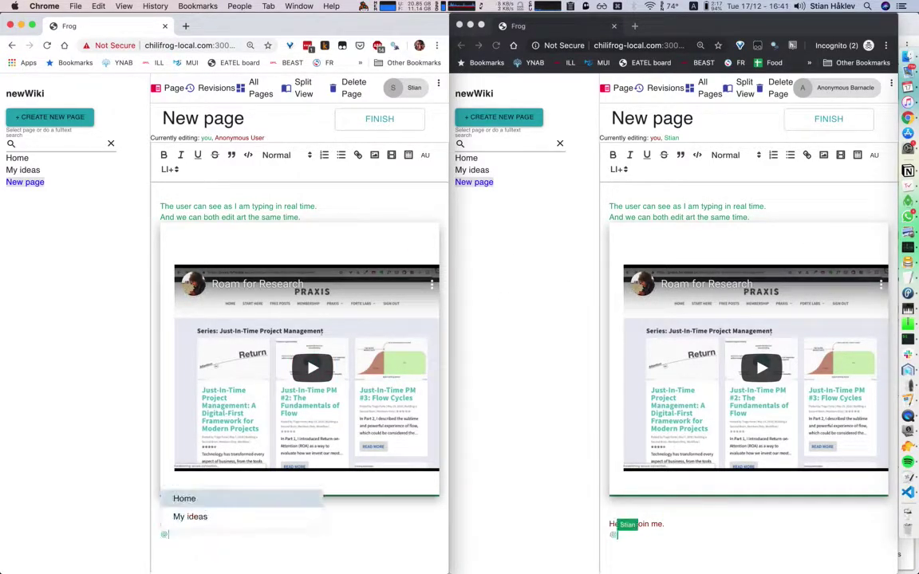
{"action": "key", "text": "Return"}
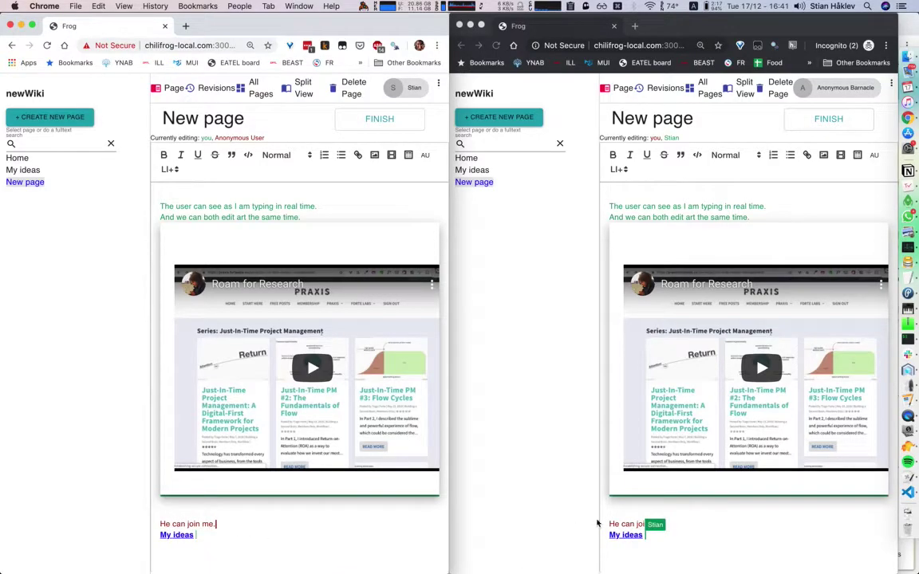
{"action": "left_click", "coordinate": [627, 537]}
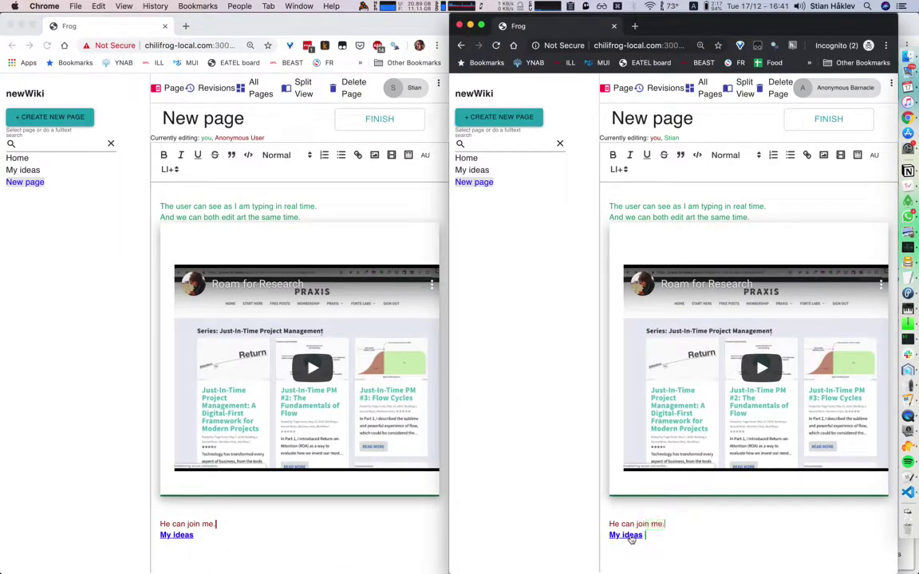
{"action": "left_click", "coordinate": [629, 536]}
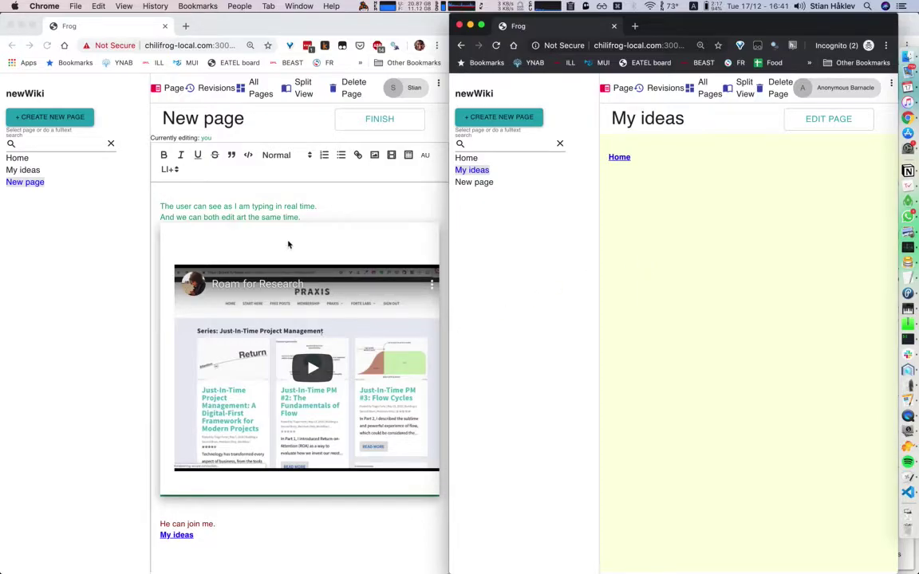
- Diff the 16:40 and 16:41 revisions of New page, then go to My ideas and start a new page
{"action": "left_click", "coordinate": [240, 205]}
{"action": "left_click", "coordinate": [215, 90]}
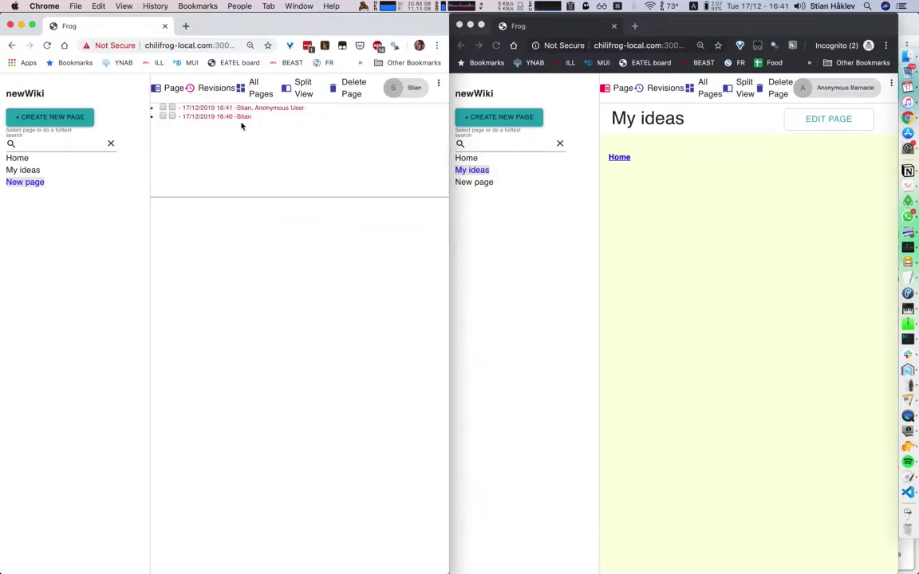
{"action": "left_click", "coordinate": [243, 120]}
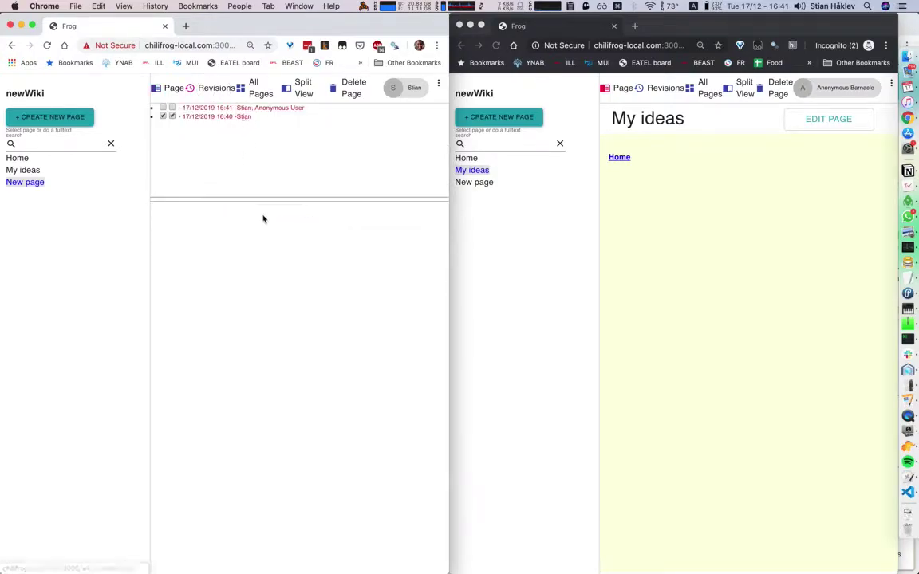
{"action": "left_click", "coordinate": [240, 108]}
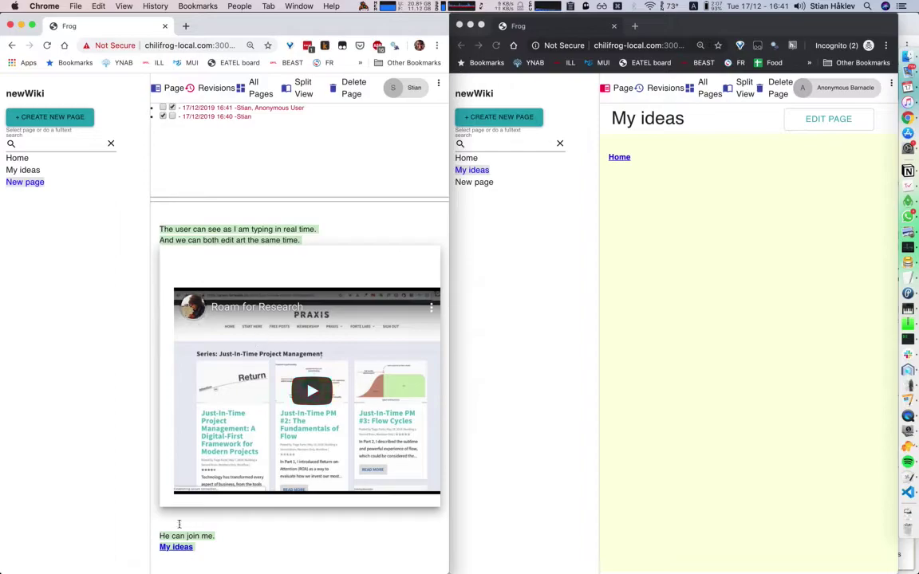
{"action": "left_click", "coordinate": [24, 170]}
{"action": "left_click", "coordinate": [59, 116]}
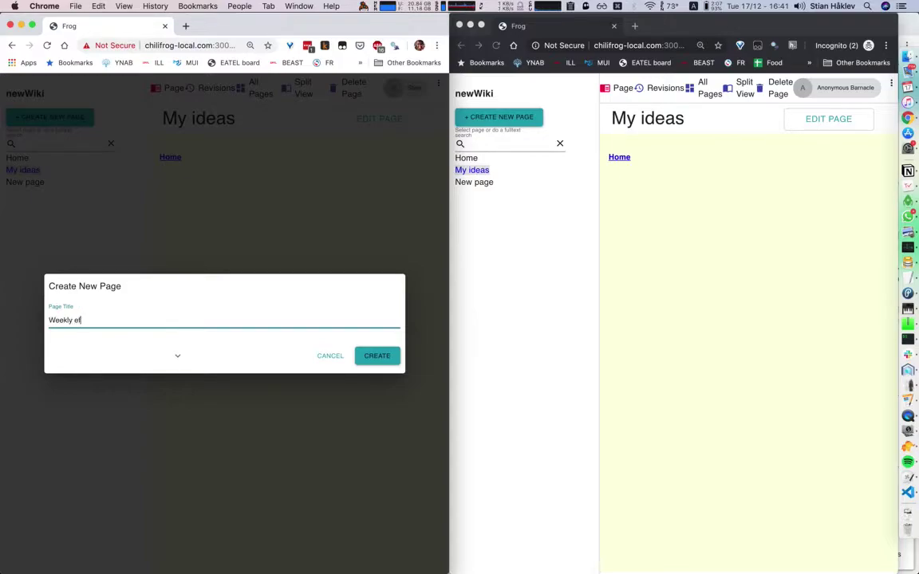
- Create the Weekly reflections page with Social Plane set to Each Individual
{"action": "type", "text": "Weekly reflectiojns"}
{"action": "left_click", "coordinate": [177, 356]}
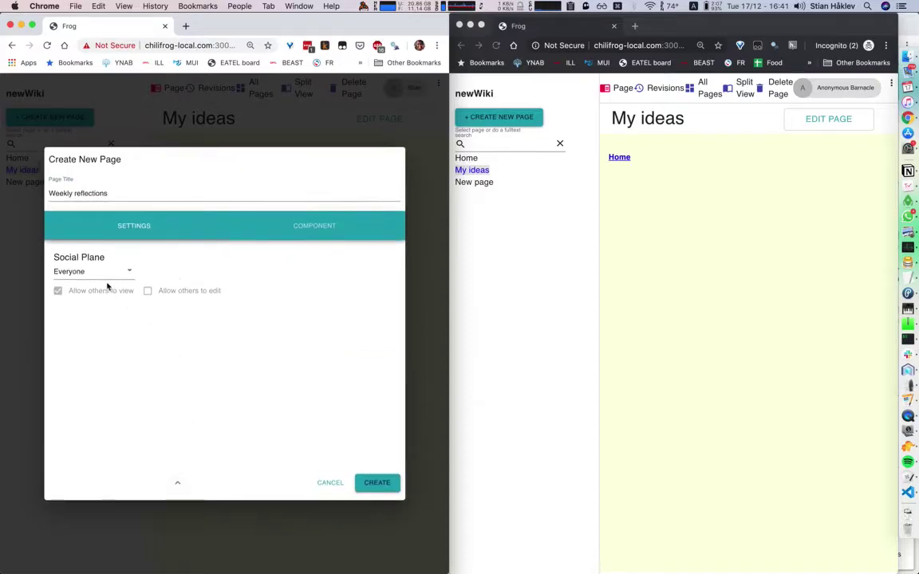
{"action": "left_click", "coordinate": [104, 279]}
{"action": "left_click", "coordinate": [104, 302]}
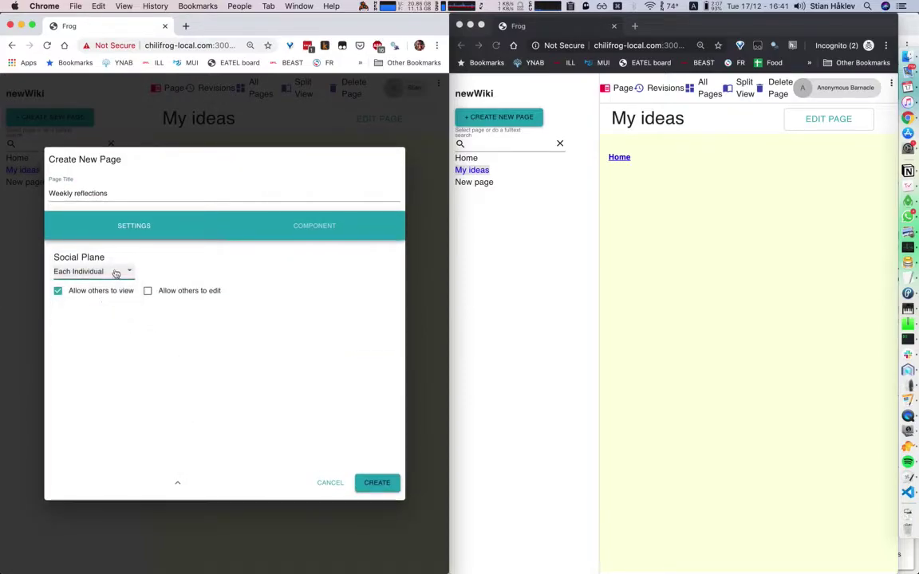
{"action": "left_click", "coordinate": [376, 483]}
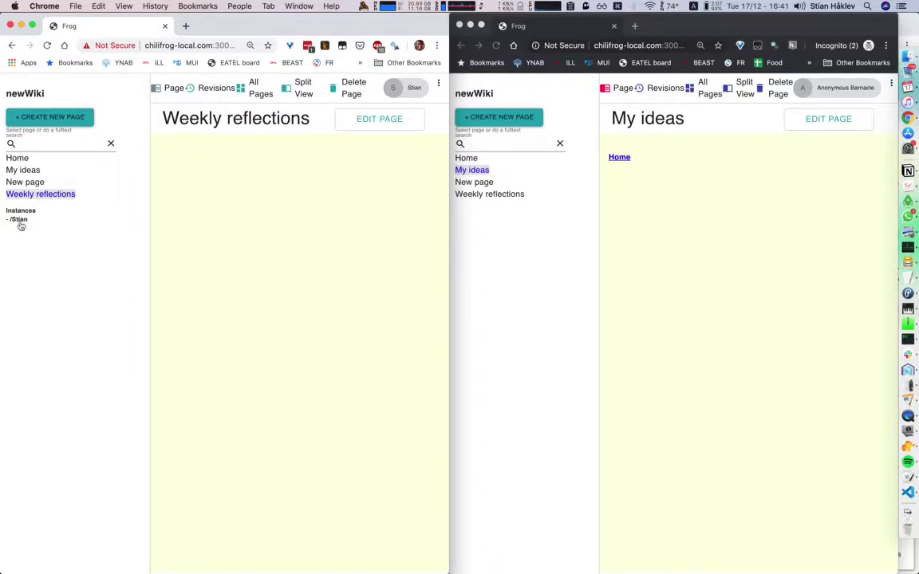
- Write 'I was working on the wiki today.' and open Weekly reflections in the second window
{"action": "double_click", "coordinate": [251, 225]}
{"action": "type", "text": "I was working on the wiki today."}
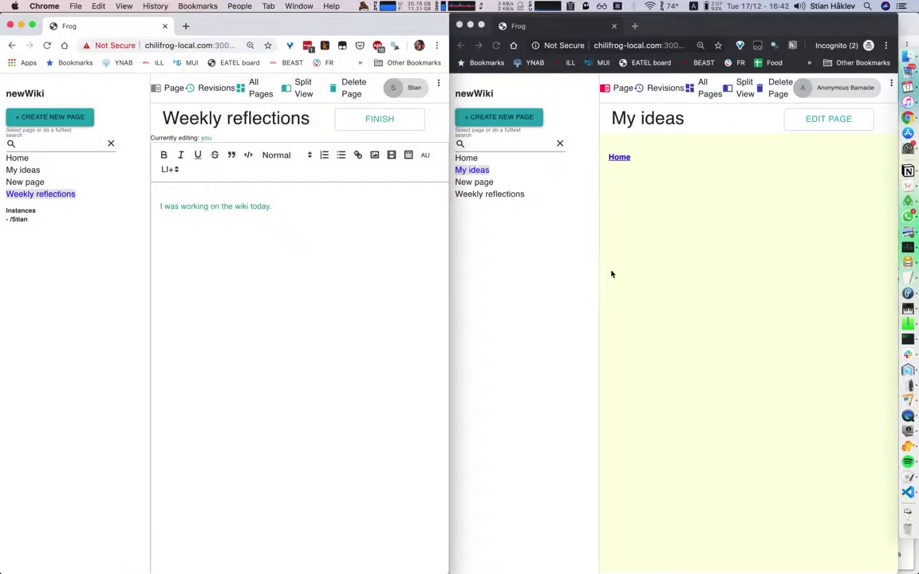
{"action": "left_click", "coordinate": [638, 266]}
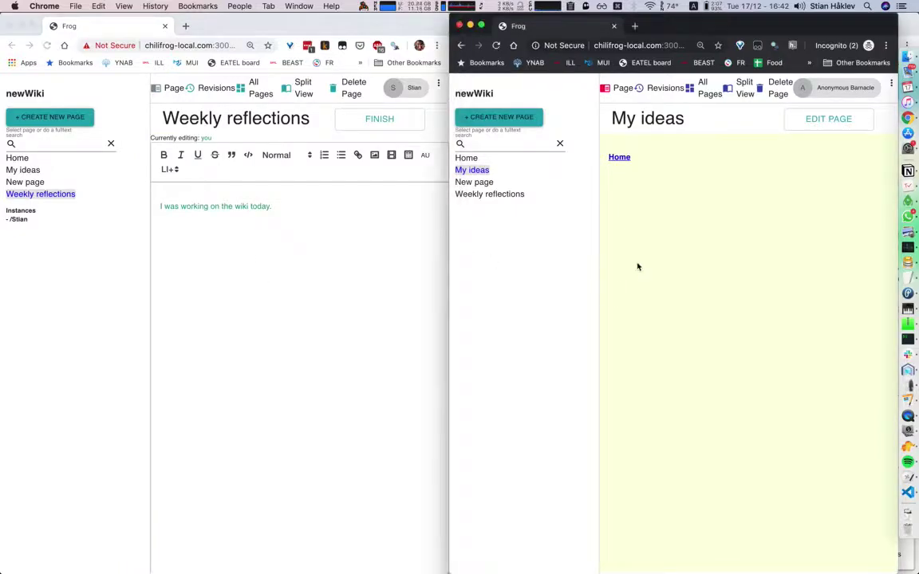
{"action": "left_click", "coordinate": [486, 194]}
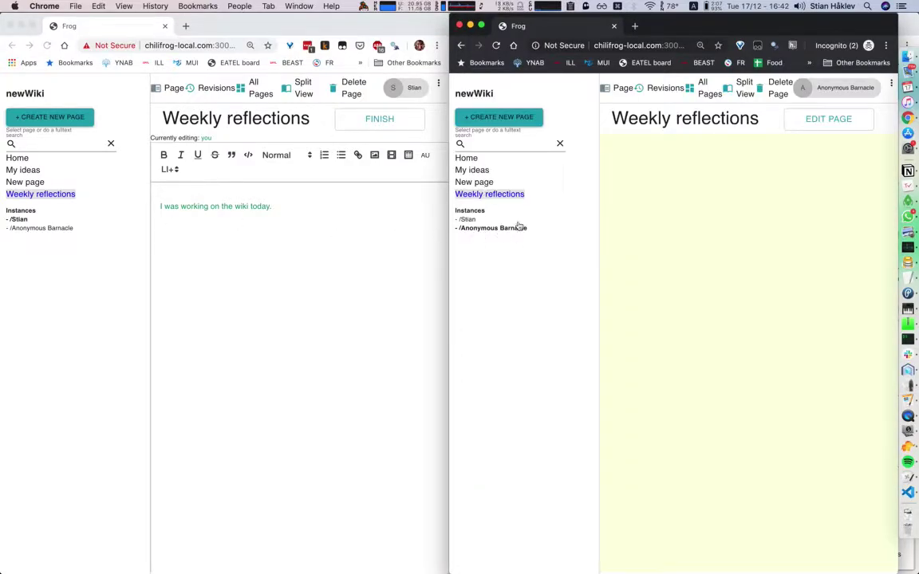
- Write 'And they can write what they want.' in the visitor's copy, then open the other participant's copy
{"action": "double_click", "coordinate": [686, 232]}
{"action": "type", "text": "And the"}
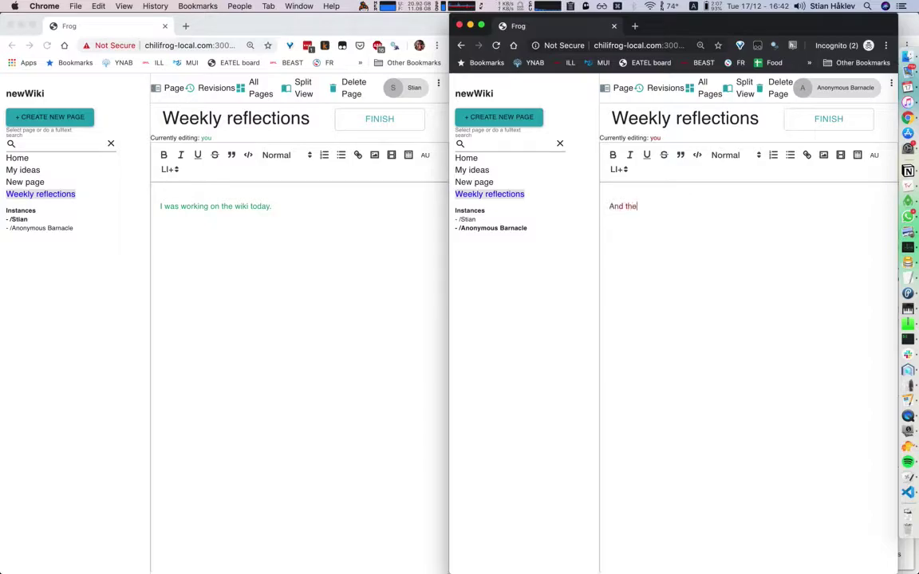
{"action": "type", "text": "y can write what they want."}
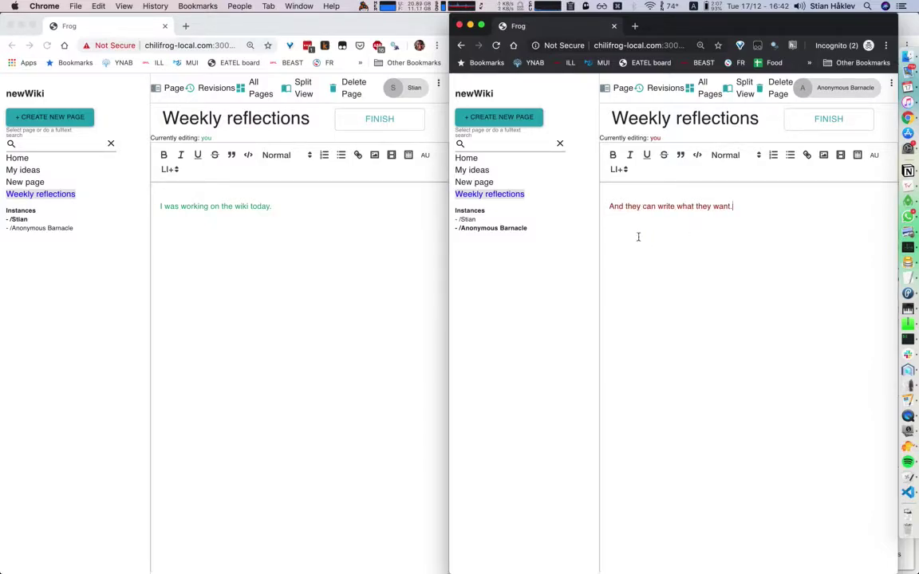
{"action": "left_click", "coordinate": [468, 219]}
{"action": "left_click", "coordinate": [676, 218]}
- Confirm the other copy refuses editing, return to the visitor's own copy, and go to Home
{"action": "double_click", "coordinate": [676, 217]}
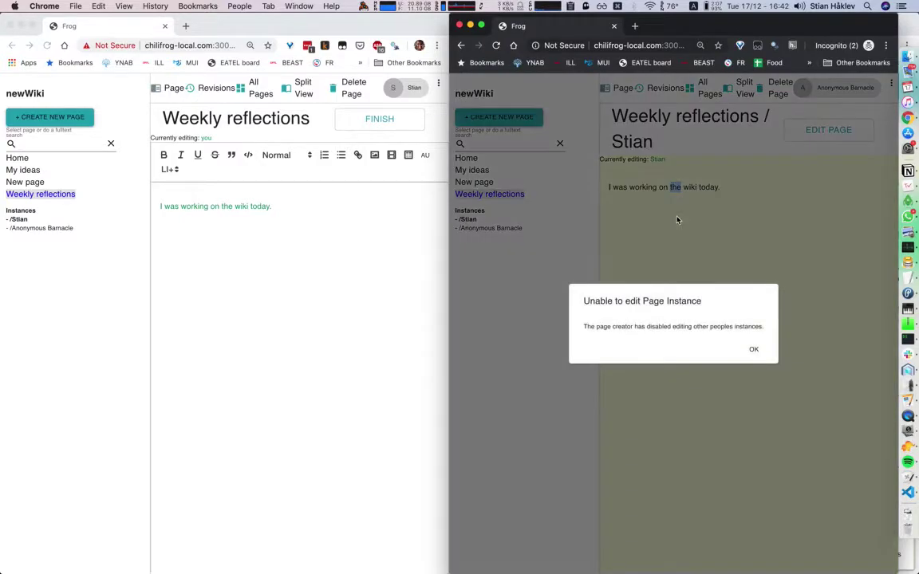
{"action": "left_click", "coordinate": [753, 348]}
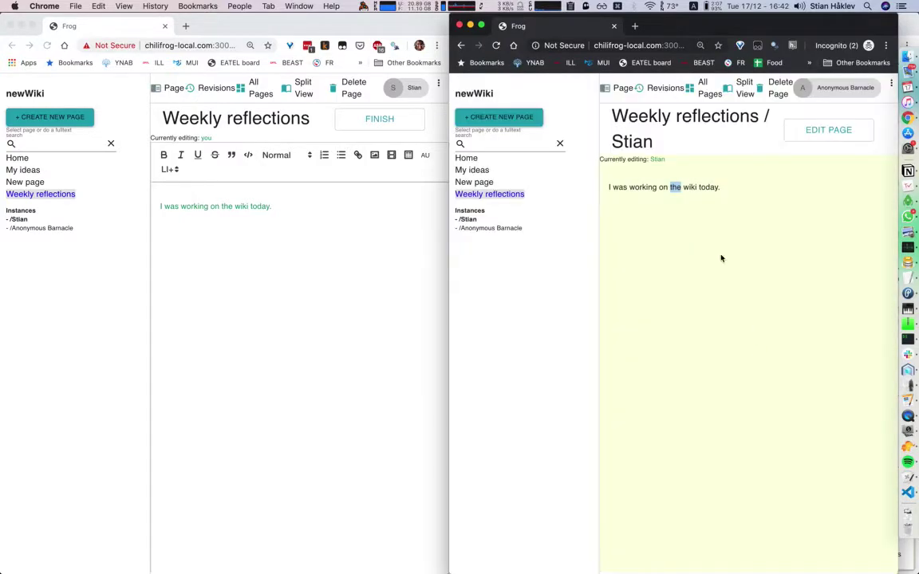
{"action": "left_click", "coordinate": [467, 229]}
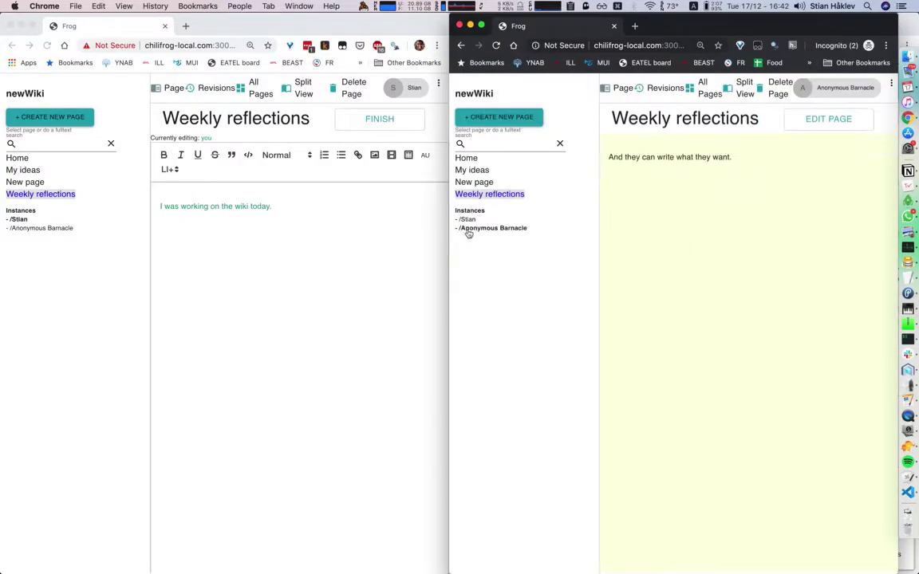
{"action": "left_click", "coordinate": [475, 182]}
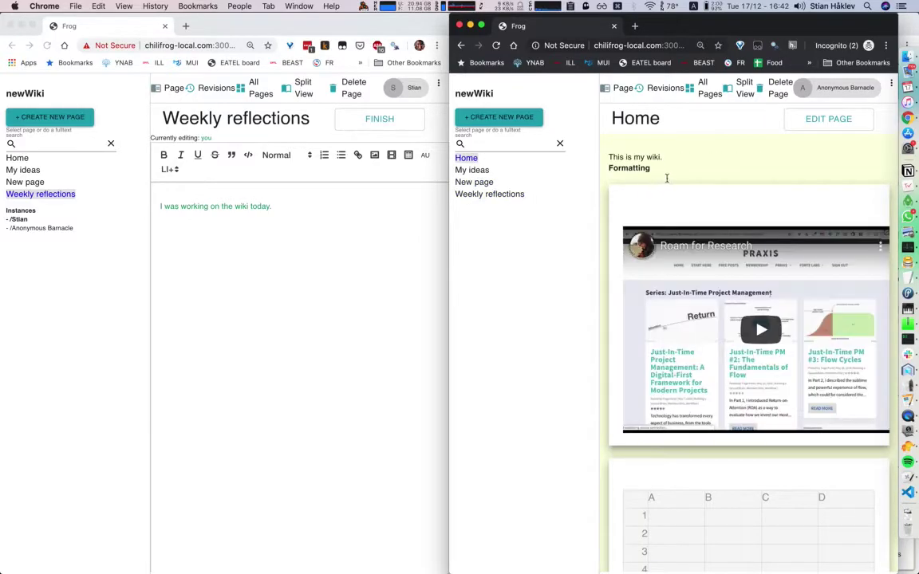
{"action": "double_click", "coordinate": [670, 176]}
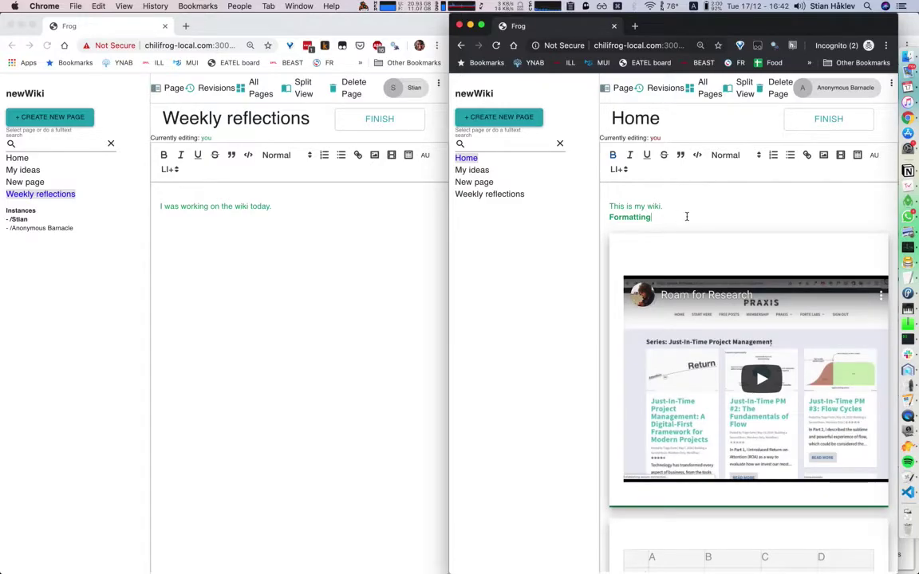
{"action": "key", "text": "Return"}
{"action": "type", "text": "@we"}
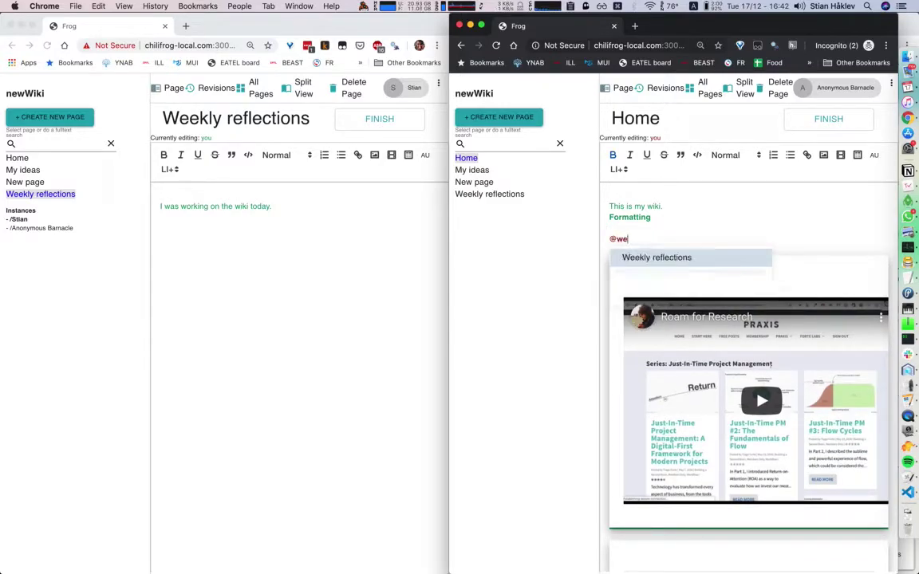
{"action": "key", "text": "Return"}
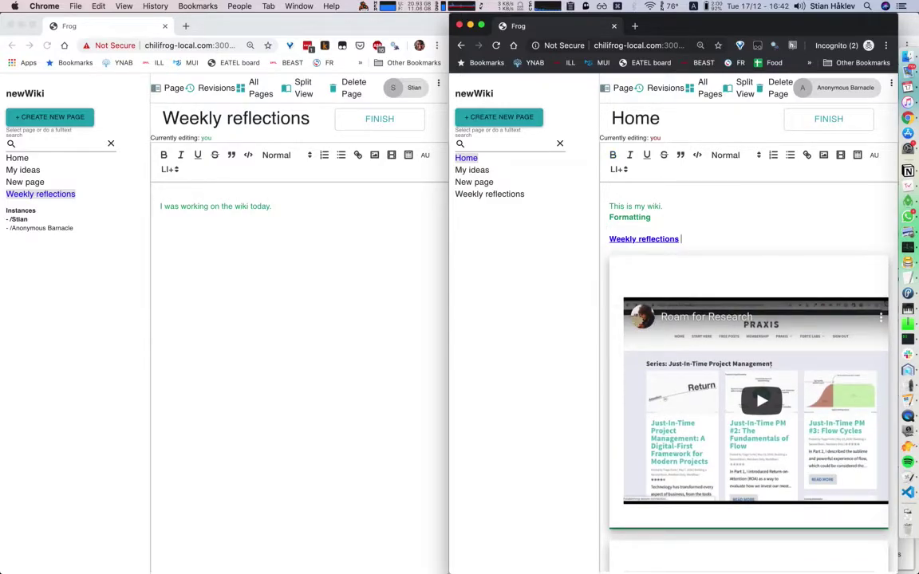
{"action": "left_click", "coordinate": [669, 240]}
{"action": "left_click", "coordinate": [24, 157]}
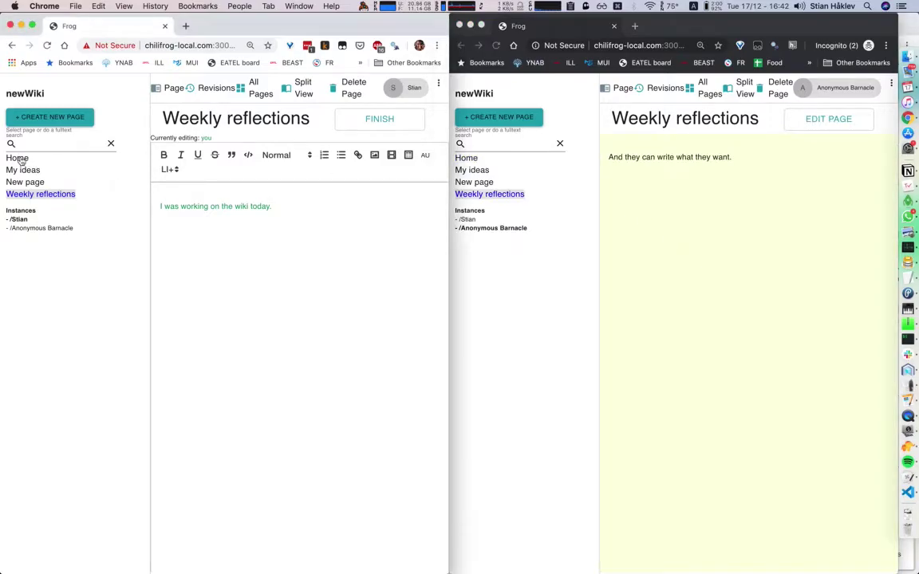
{"action": "left_click", "coordinate": [215, 190]}
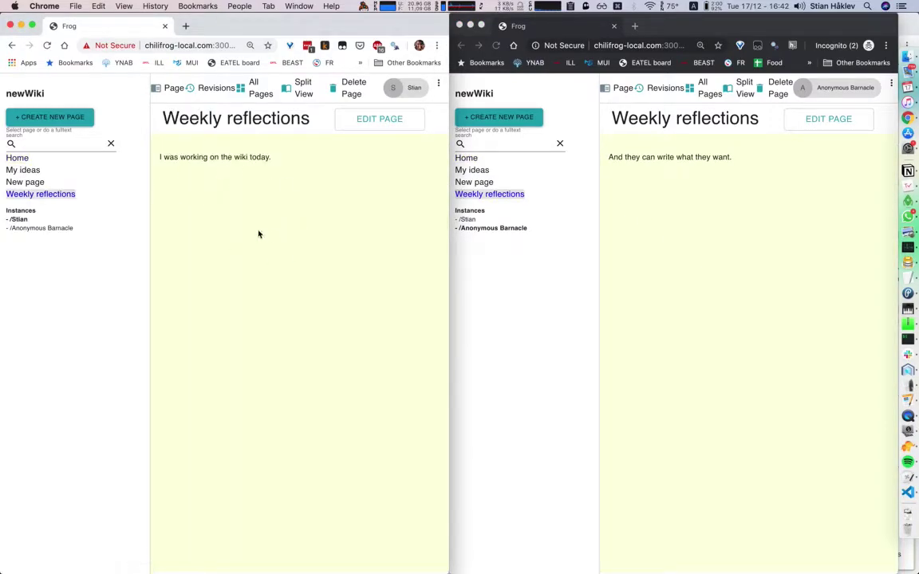
{"action": "left_click", "coordinate": [466, 158]}
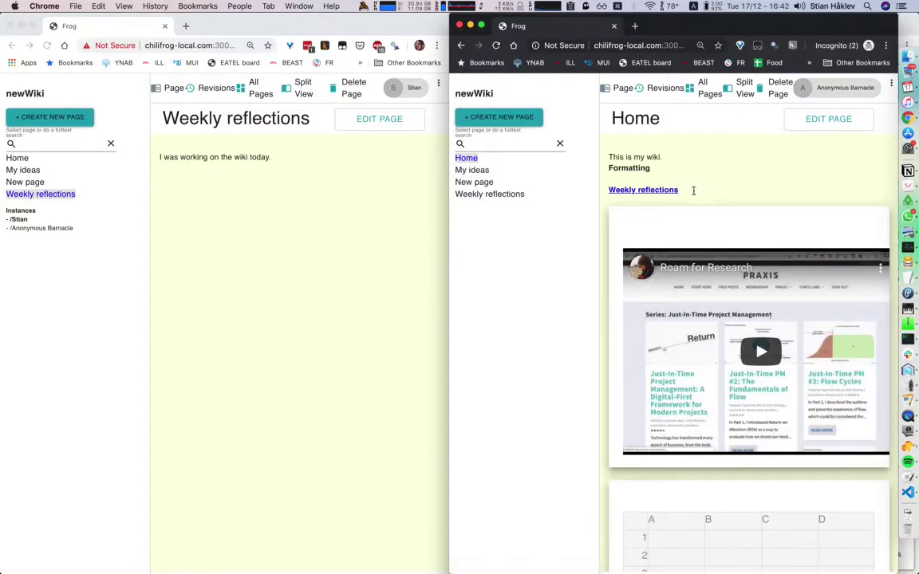
{"action": "double_click", "coordinate": [693, 190]}
{"action": "left_click", "coordinate": [703, 241]}
{"action": "key", "text": "Return"}
{"action": "type", "text": "Stian's weekly reflectio"}
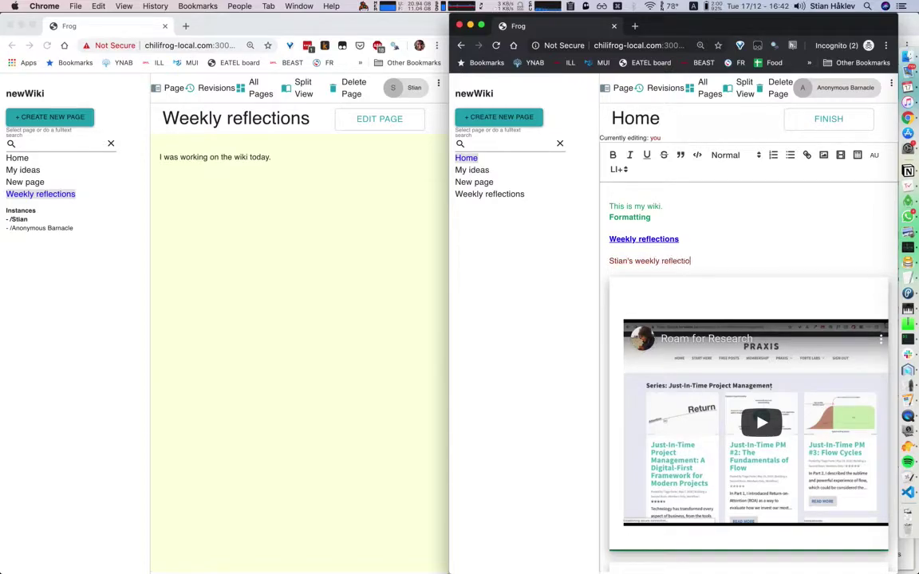
{"action": "type", "text": "ns are really interesting @"}
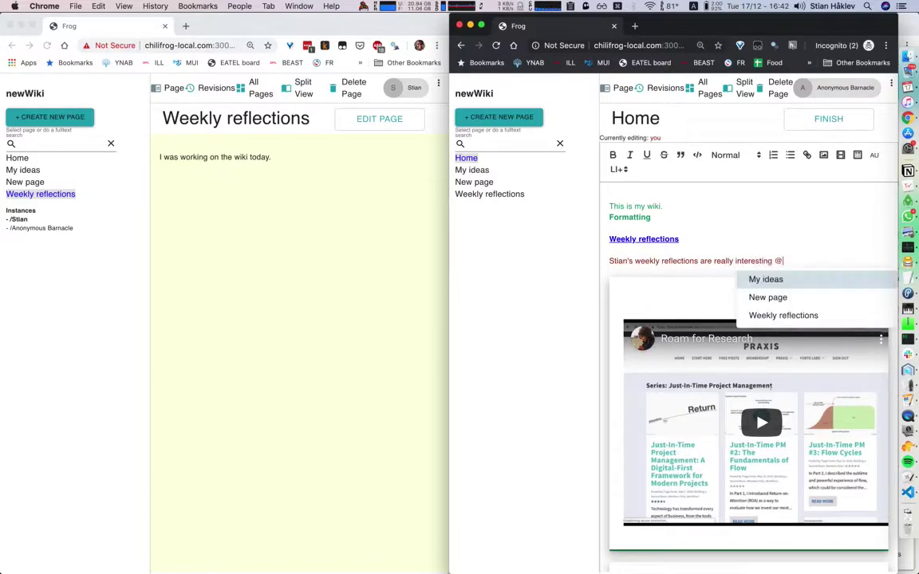
{"action": "type", "text": "week/"}
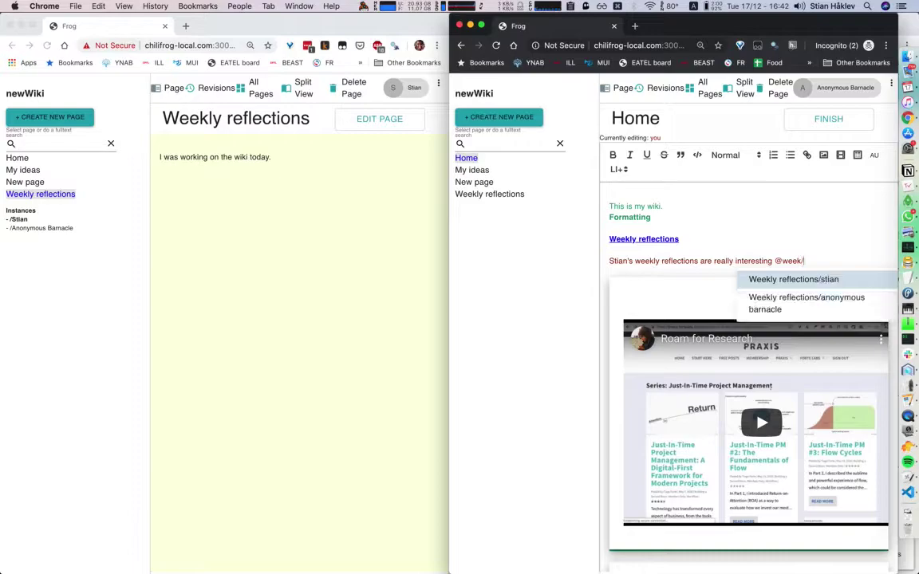
{"action": "key", "text": "Return"}
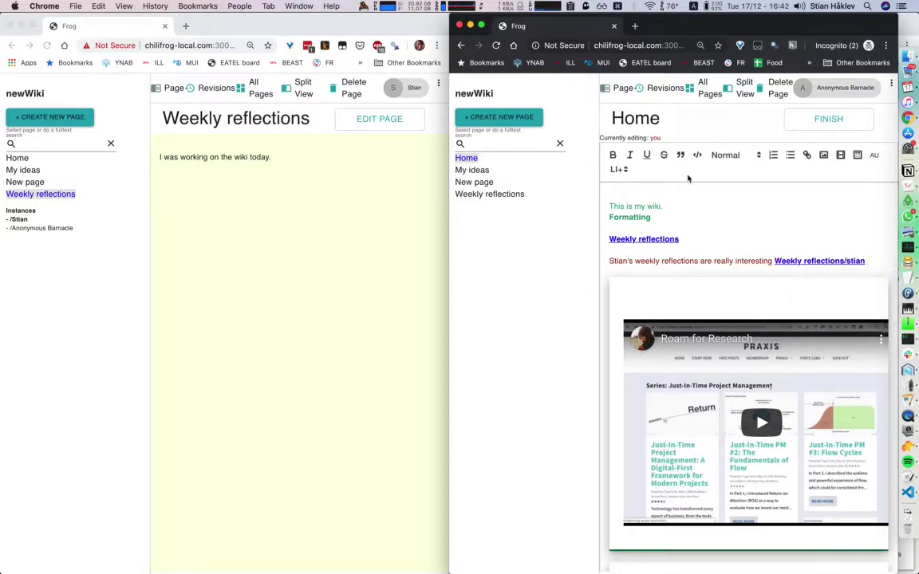
{"action": "left_click", "coordinate": [806, 262]}
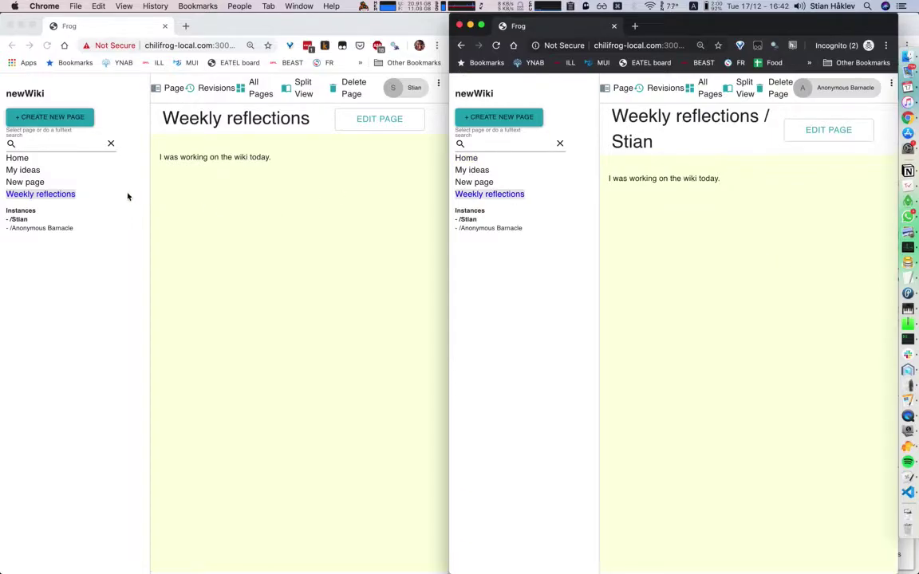
- In the first window, open Home and follow the individual reflections link
{"action": "left_click", "coordinate": [32, 153]}
{"action": "left_click", "coordinate": [17, 158]}
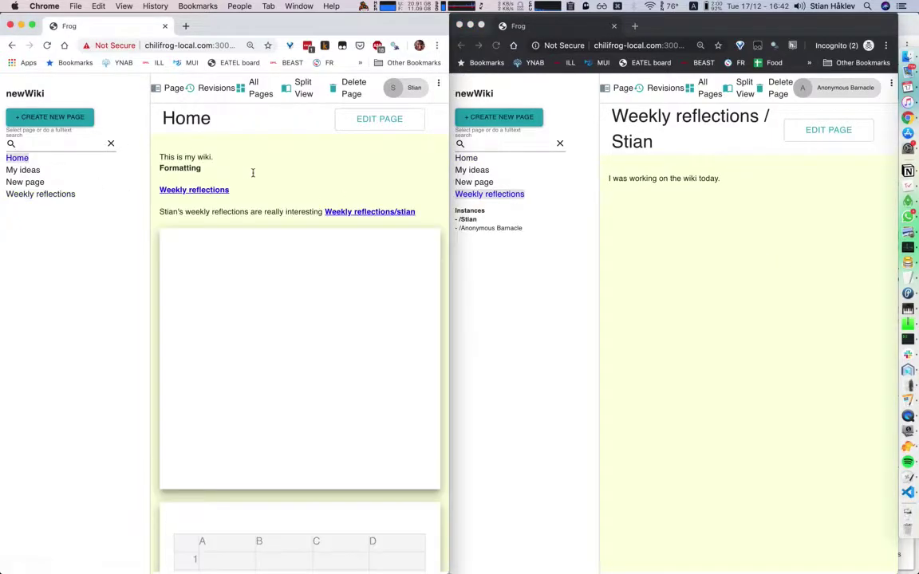
{"action": "left_click", "coordinate": [377, 211]}
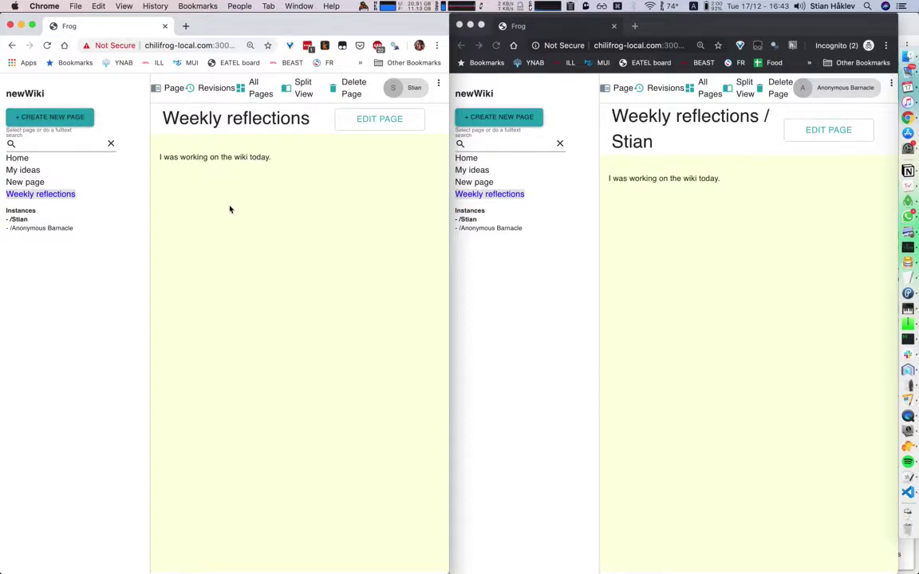
- Create a page titled 'Brainstorm about vacation' using the Brainstorm component
{"action": "left_click", "coordinate": [76, 118]}
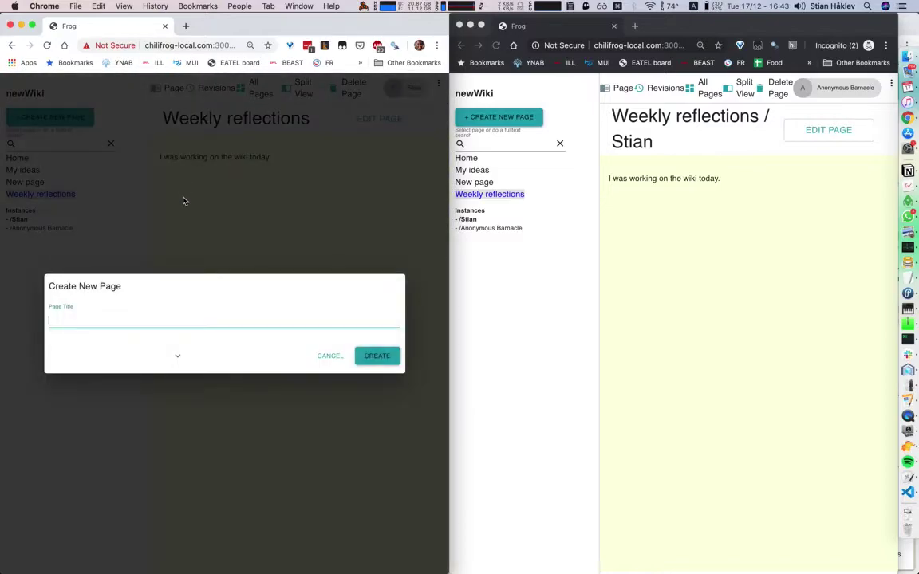
{"action": "left_click", "coordinate": [178, 359]}
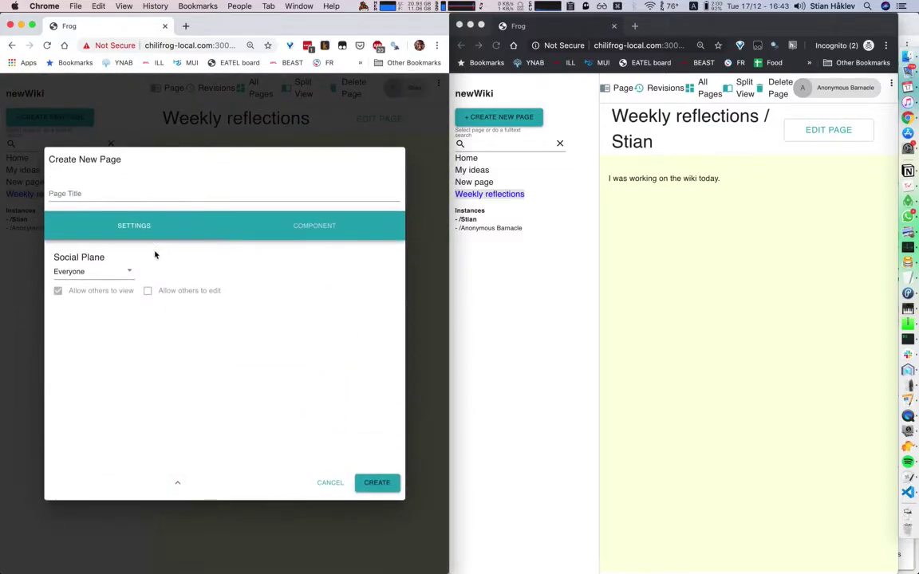
{"action": "left_click", "coordinate": [149, 196]}
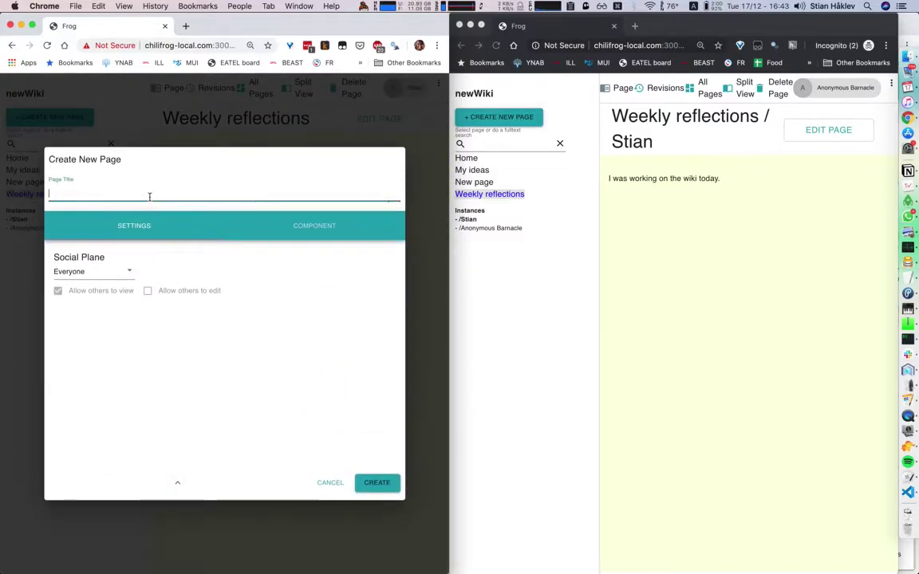
{"action": "type", "text": "Brainstorm about vacation"}
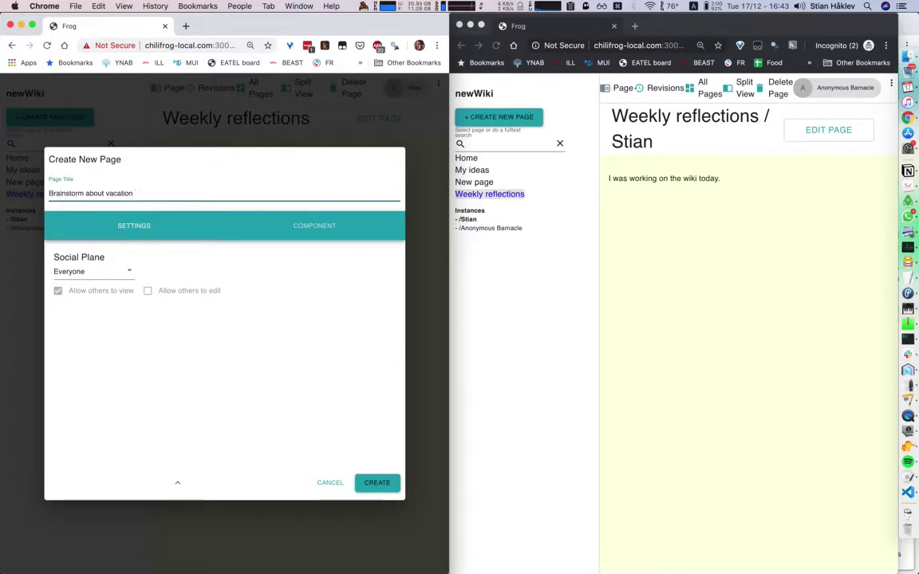
{"action": "left_click", "coordinate": [308, 230]}
{"action": "left_click", "coordinate": [114, 362]}
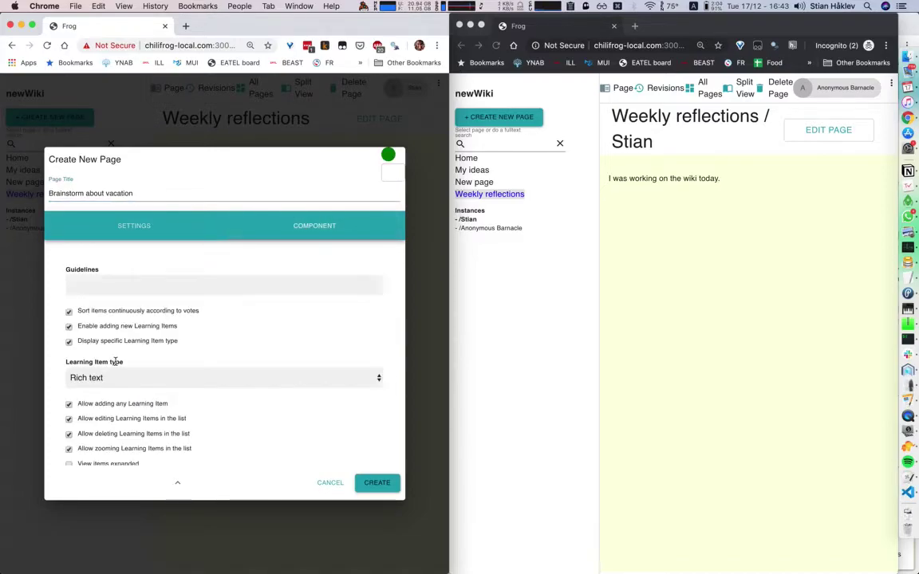
{"action": "left_click", "coordinate": [377, 483]}
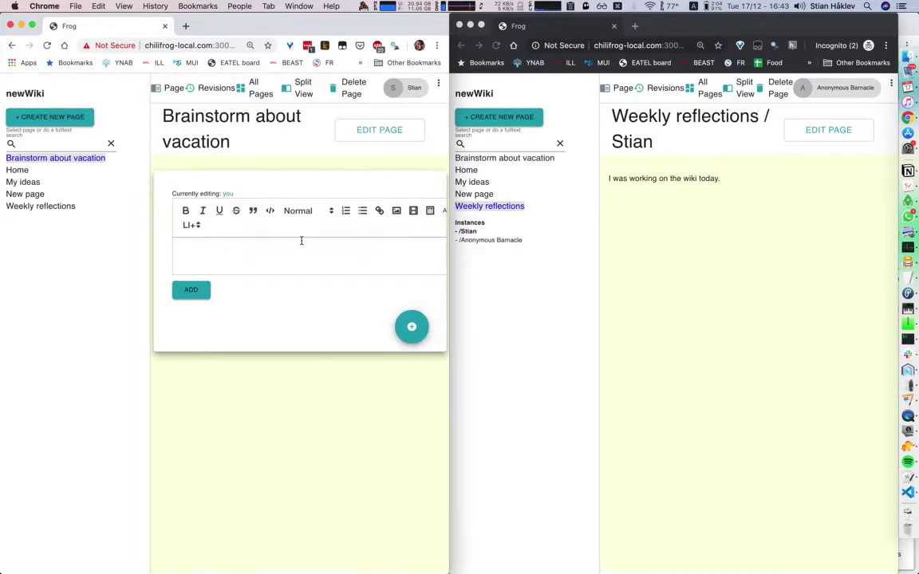
- Add the ideas 'I think we should go to Bermudas' and 'Spain is better' from the two windows
{"action": "type", "text": "I think we should go to Bermudas"}
{"action": "key", "text": "Return"}
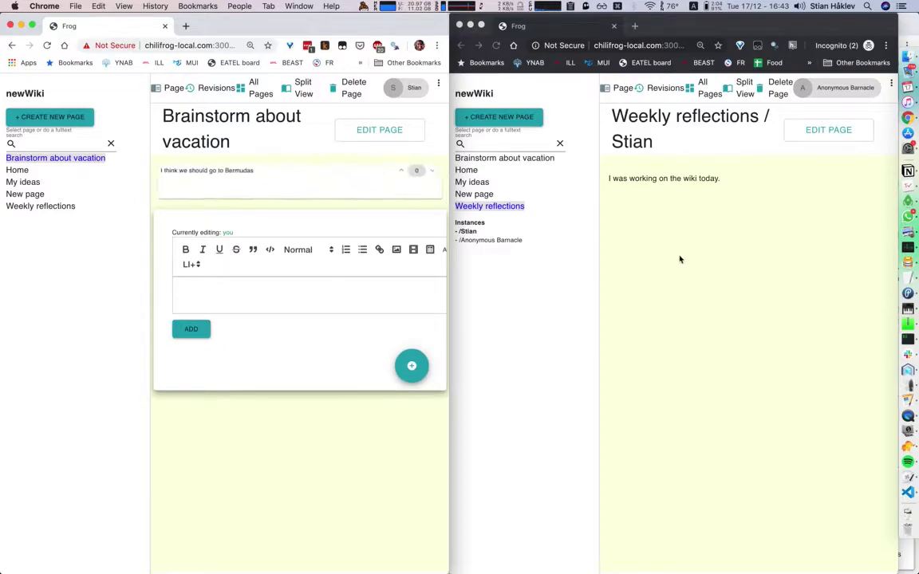
{"action": "left_click", "coordinate": [487, 158]}
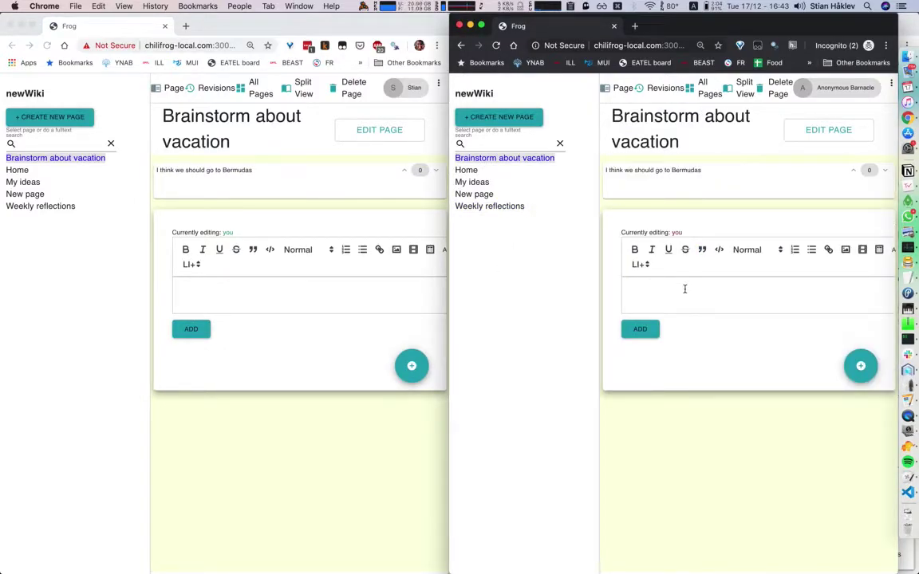
{"action": "type", "text": "Spain is be"}
{"action": "left_click", "coordinate": [640, 329]}
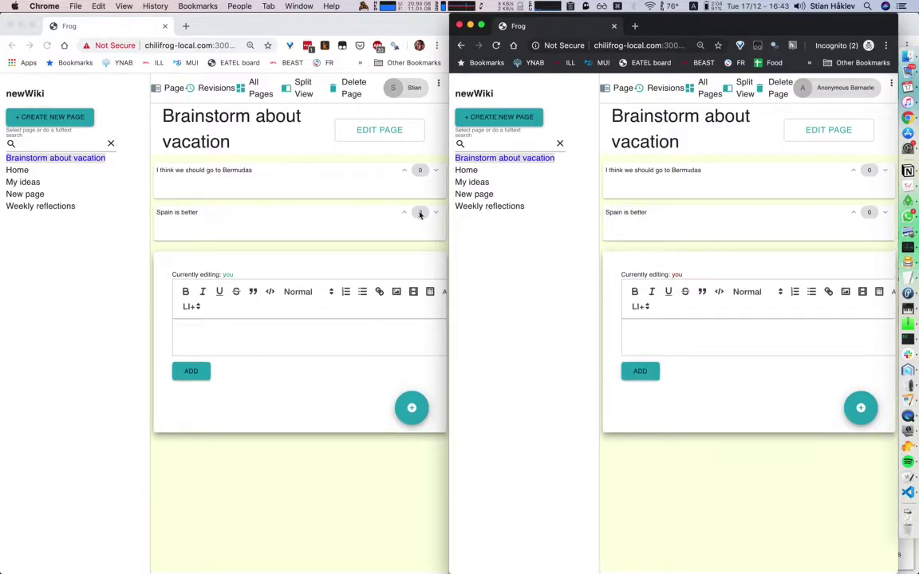
- Upvote 'Spain is better' and append '-- collaborative editing' to the Bermudas idea
{"action": "left_click", "coordinate": [406, 216]}
{"action": "left_click", "coordinate": [406, 213]}
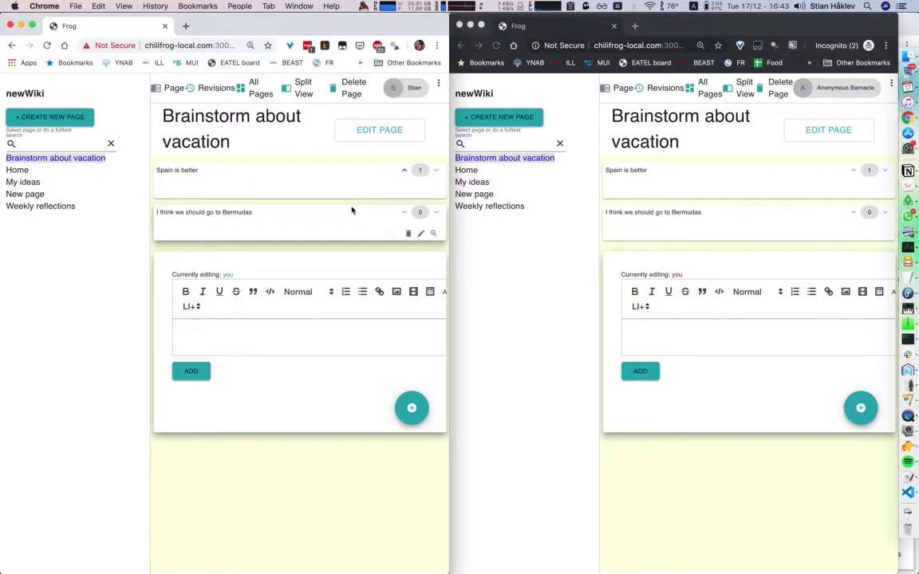
{"action": "left_click", "coordinate": [420, 233]}
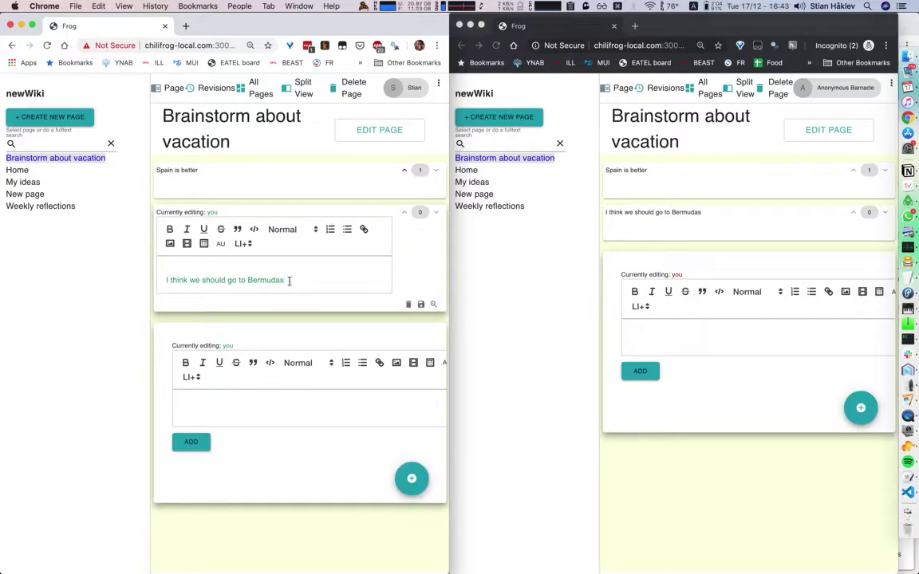
{"action": "type", "text": "-- collaborative editnig"}
{"action": "type", "text": "ing"}
{"action": "key", "text": "BackSpace"}
{"action": "key", "text": "BackSpace"}
{"action": "type", "text": "n"}
{"action": "key", "text": "BackSpace"}
{"action": "type", "text": "ing"}
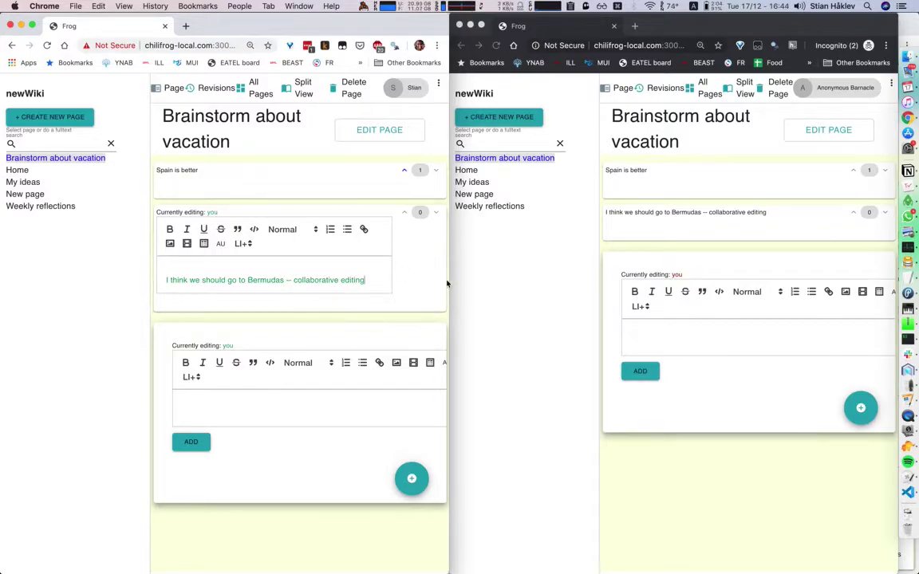
{"action": "left_click", "coordinate": [420, 306]}
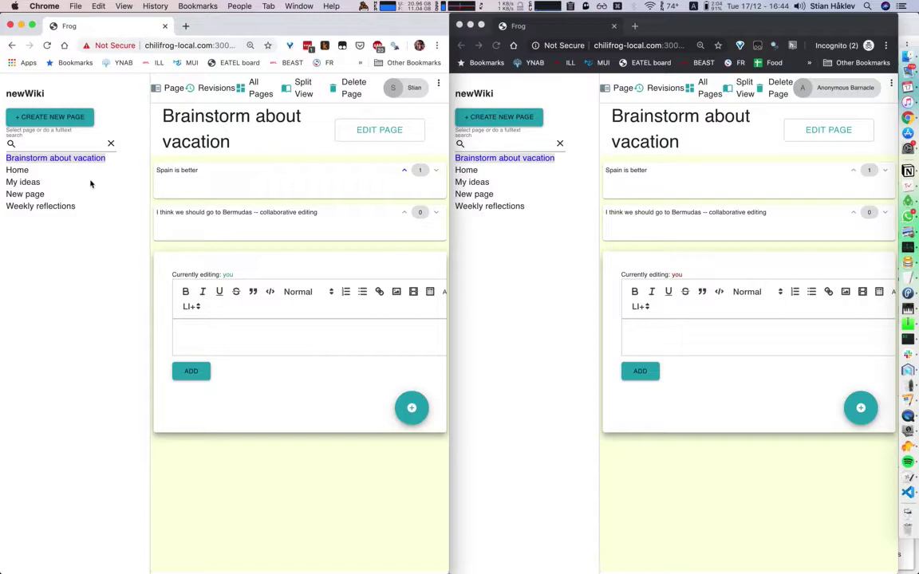
{"action": "left_click", "coordinate": [68, 118]}
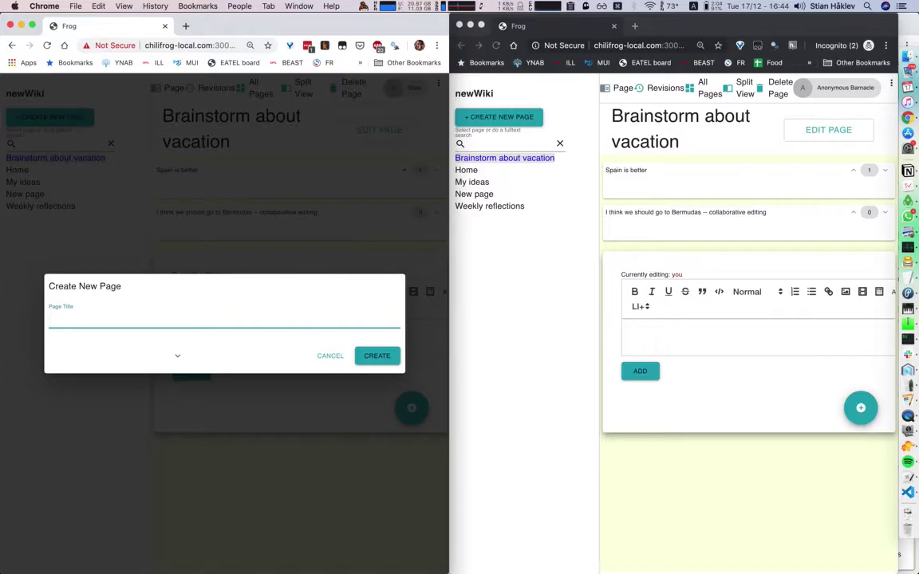
- Create 'Annotations about social learning' as a Hypothes.is annotations page with search term 'social learning'
{"action": "type", "text": "Annotations about social learning"}
{"action": "left_click", "coordinate": [177, 356]}
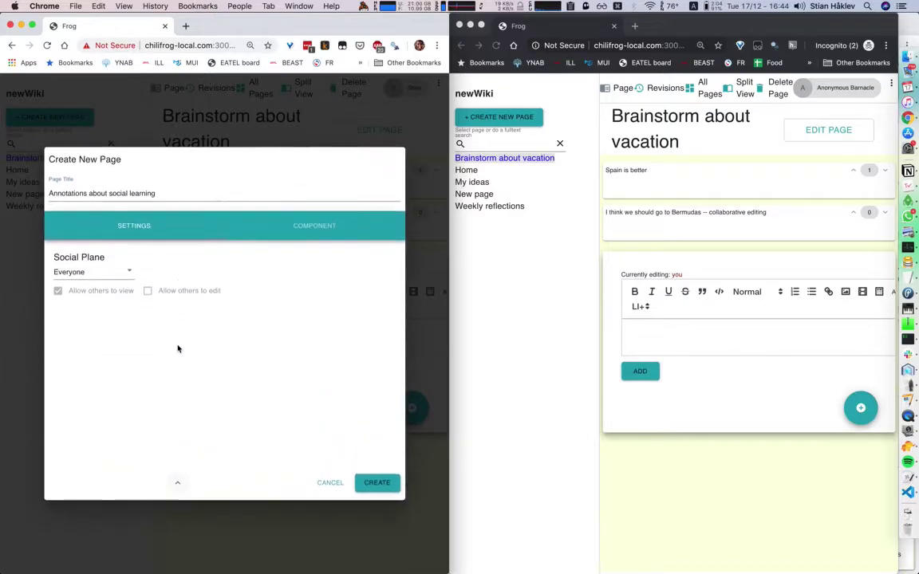
{"action": "left_click", "coordinate": [296, 227]}
{"action": "scroll", "coordinate": [148, 312], "scroll_direction": "down", "scroll_amount": 3}
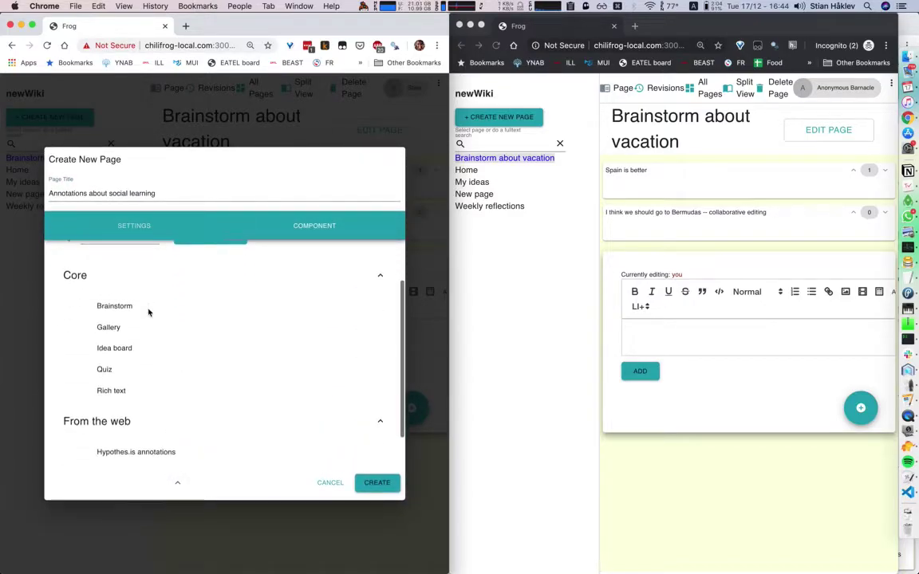
{"action": "left_click", "coordinate": [148, 412]}
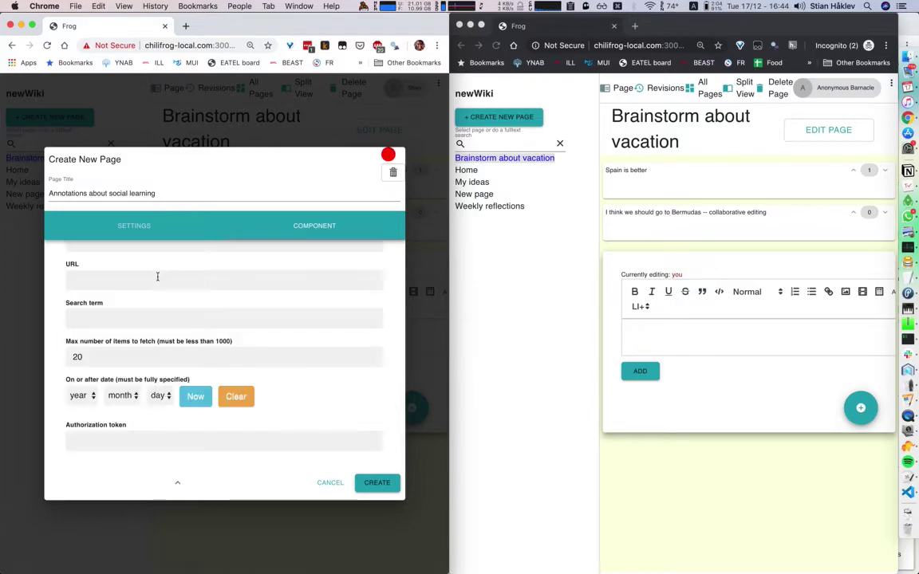
{"action": "scroll", "coordinate": [154, 279], "scroll_direction": "up", "scroll_amount": 2}
{"action": "left_click", "coordinate": [104, 394]}
{"action": "type", "text": "social learning"}
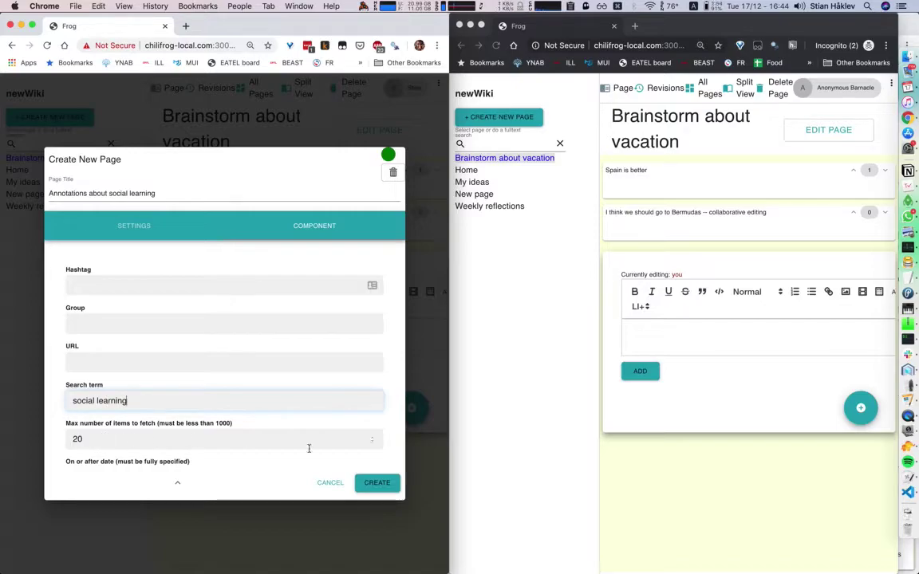
{"action": "left_click", "coordinate": [386, 484]}
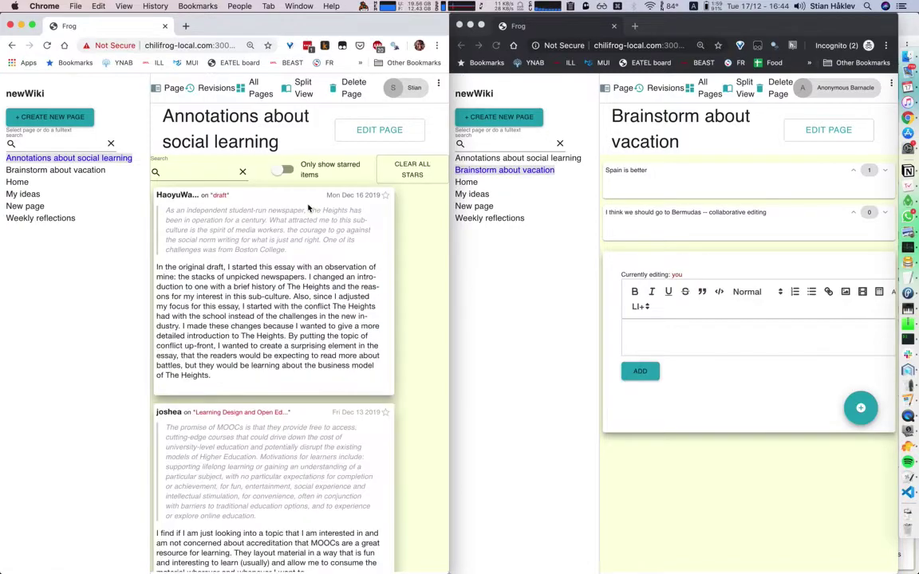
- Preview the first annotation card, maximise the window, browse the cards, and briefly filter for 'china'
{"action": "left_click", "coordinate": [318, 239]}
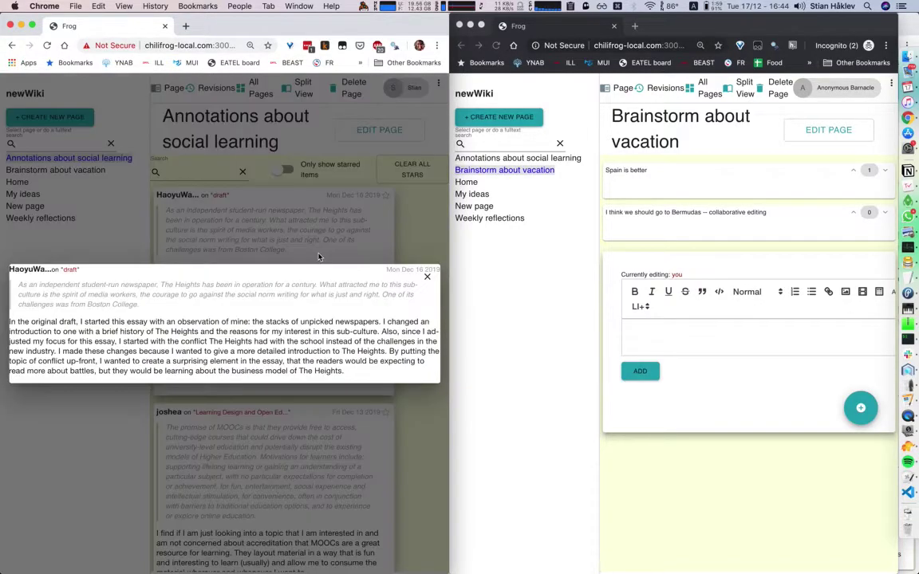
{"action": "left_click", "coordinate": [427, 277]}
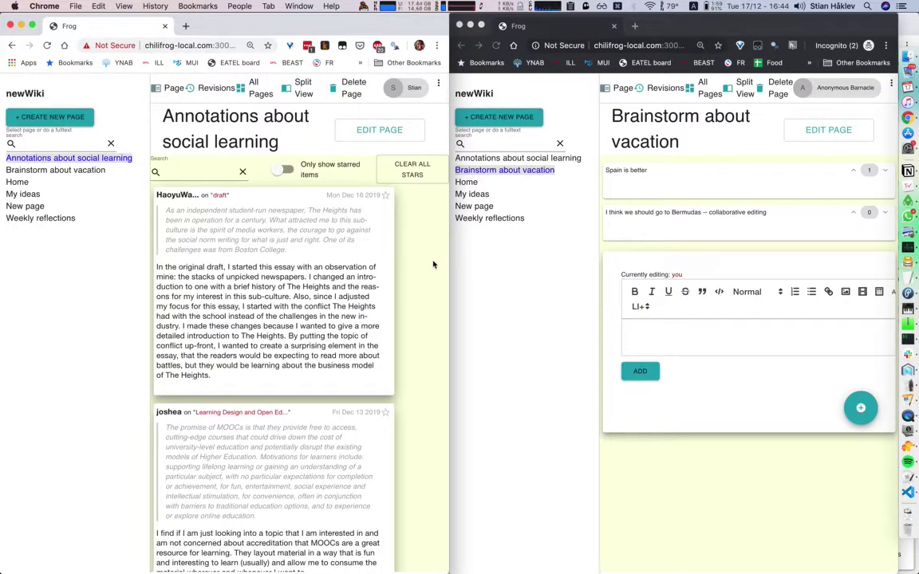
{"action": "key", "text": "super+alt+f"}
{"action": "scroll", "coordinate": [513, 252], "scroll_direction": "down", "scroll_amount": 10}
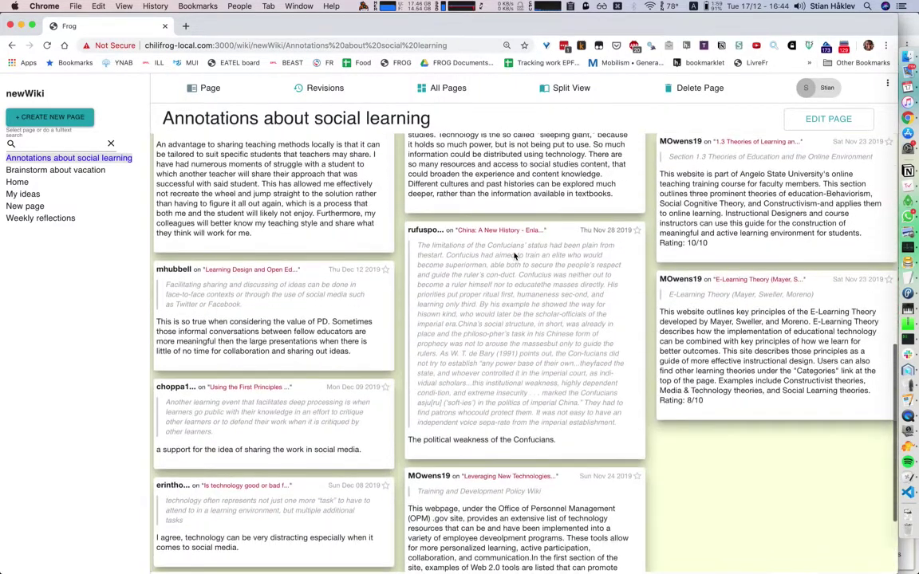
{"action": "scroll", "coordinate": [241, 236], "scroll_direction": "up", "scroll_amount": 2}
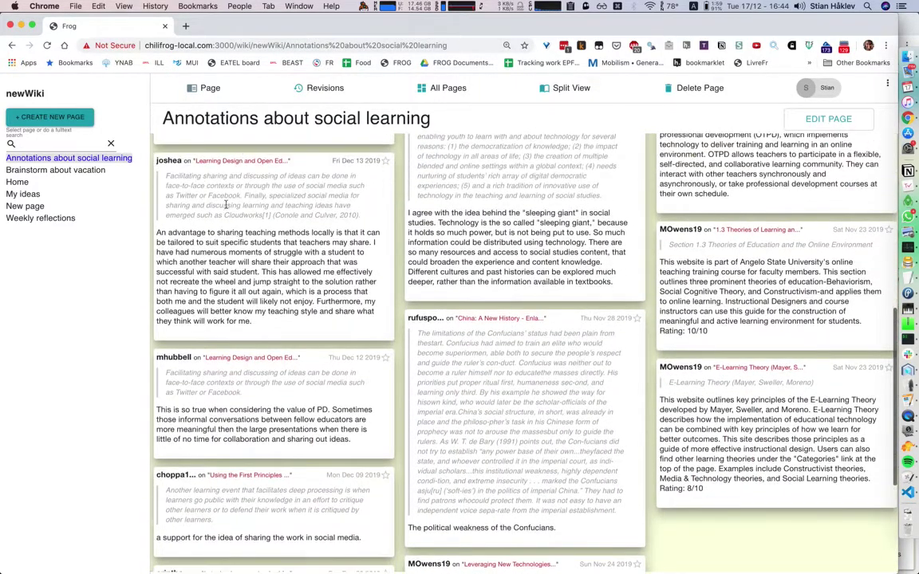
{"action": "scroll", "coordinate": [255, 191], "scroll_direction": "up", "scroll_amount": 10}
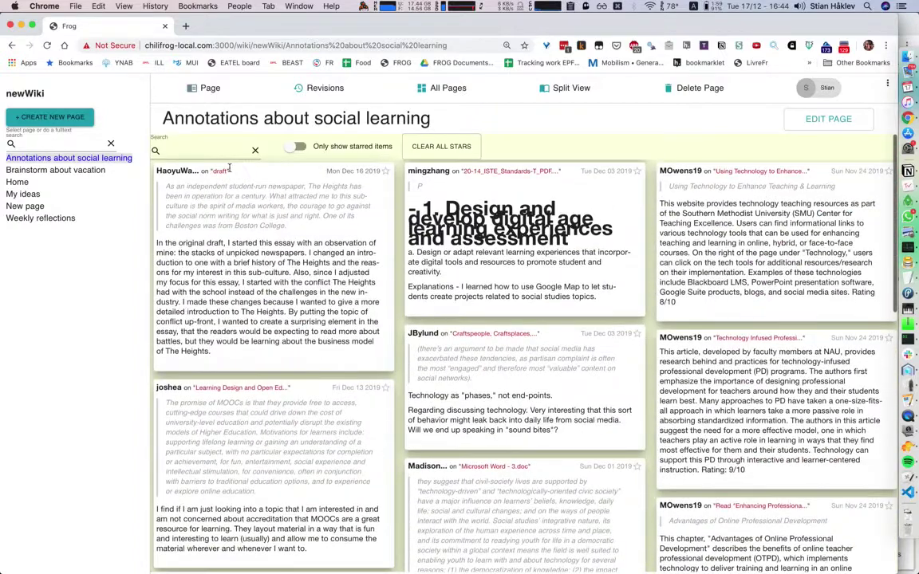
{"action": "type", "text": "ina"}
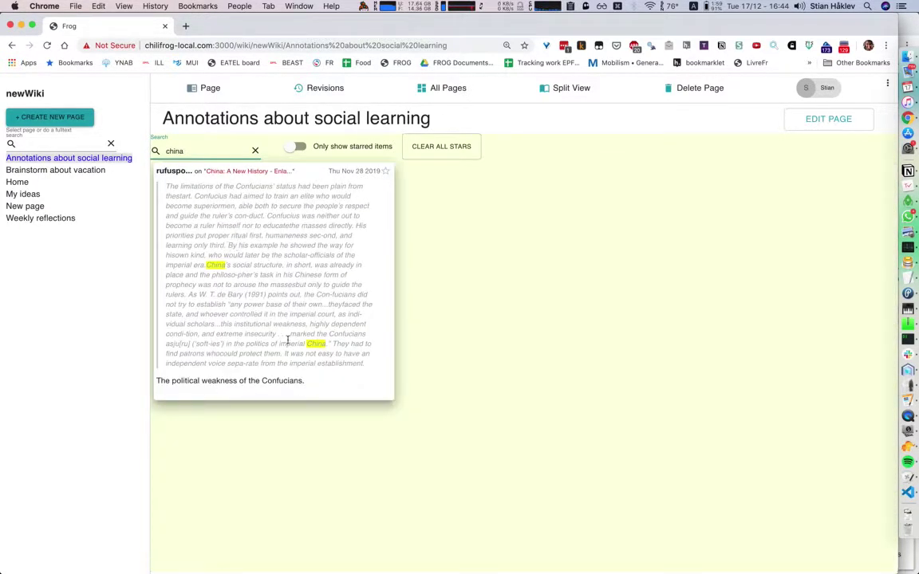
{"action": "left_click", "coordinate": [255, 151]}
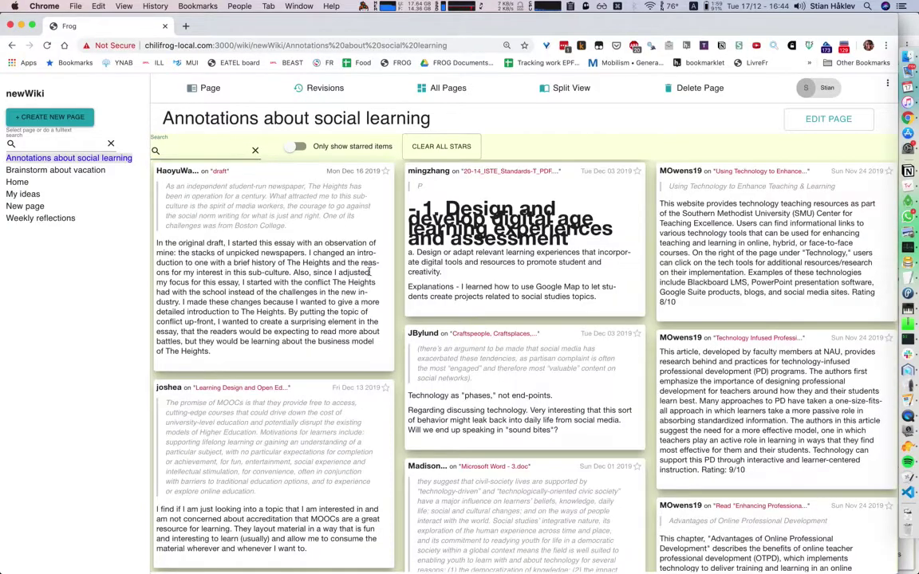
- In split view beside Brainstorm about vacation, drag the first annotation into the brainstorm
{"action": "left_click", "coordinate": [560, 88]}
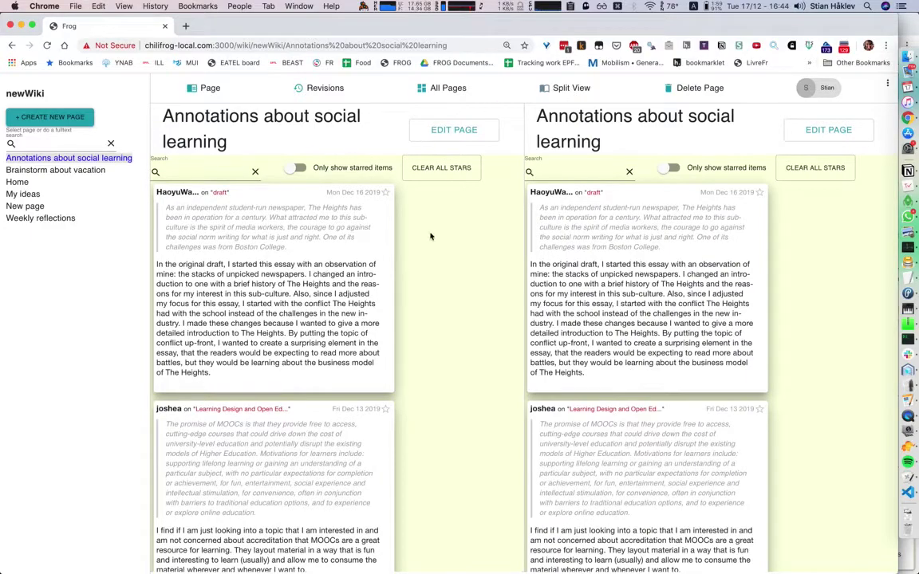
{"action": "left_click", "coordinate": [74, 171]}
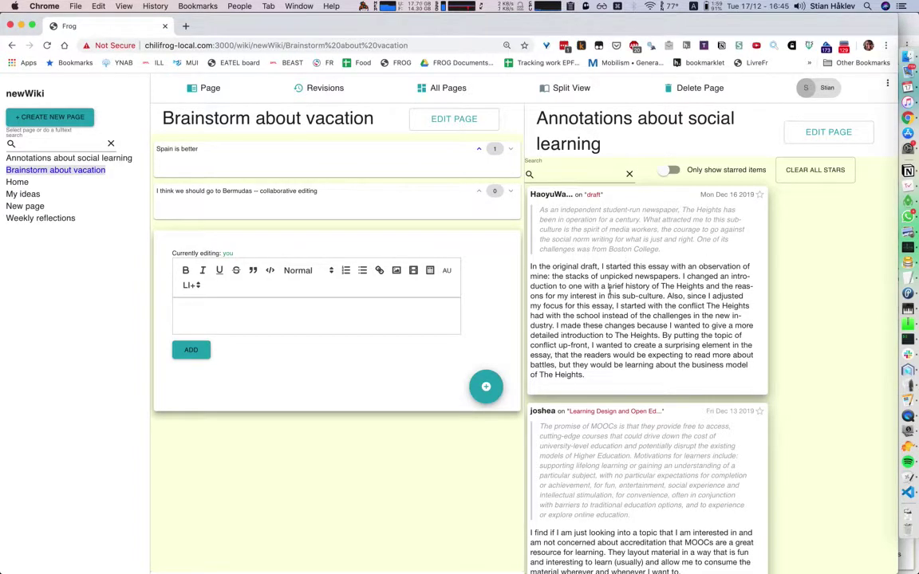
{"action": "mouse_move", "coordinate": [609, 291]}
{"action": "left_mouse_down"}
{"action": "mouse_move", "coordinate": [504, 349]}
{"action": "mouse_move", "coordinate": [485, 386]}
{"action": "left_mouse_up"}
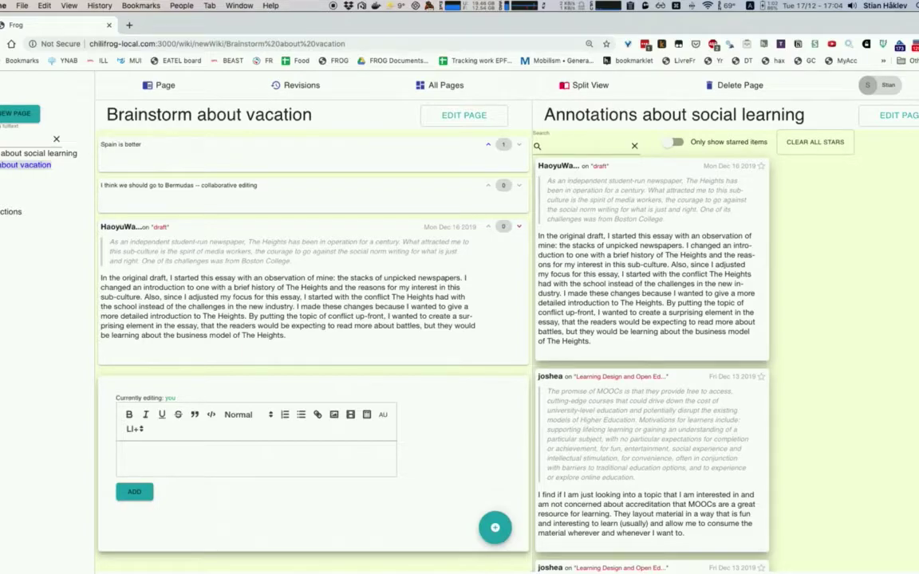
- Edit My ideas and drag annotation cards from the social-learning feed into it
{"action": "double_click", "coordinate": [228, 199]}
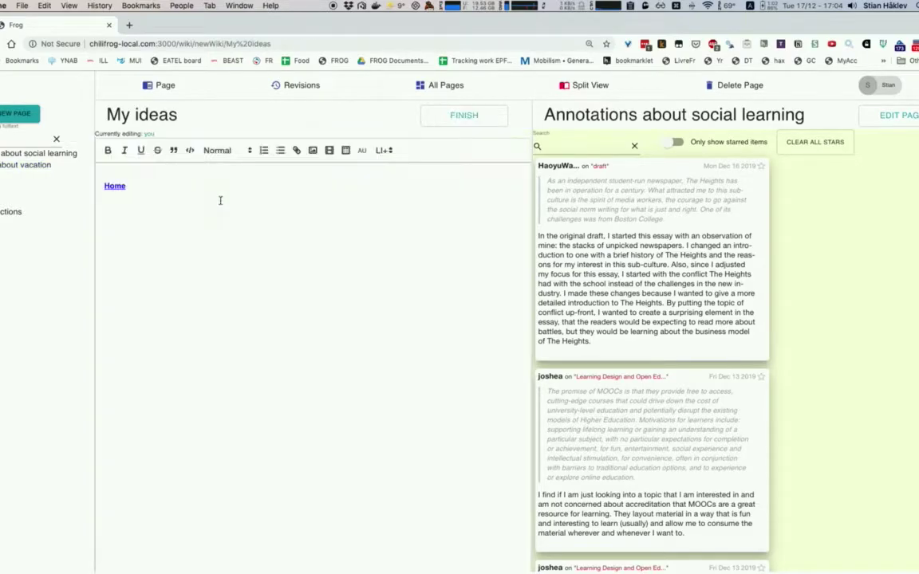
{"action": "left_click_drag", "start_coordinate": [595, 273], "coordinate": [297, 269]}
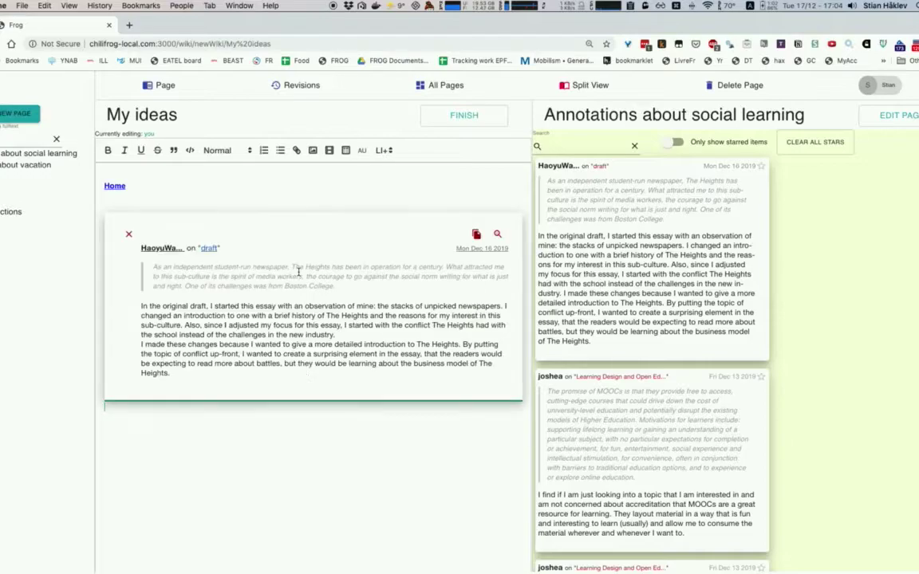
{"action": "scroll", "coordinate": [650, 359], "scroll_direction": "down", "scroll_amount": 15}
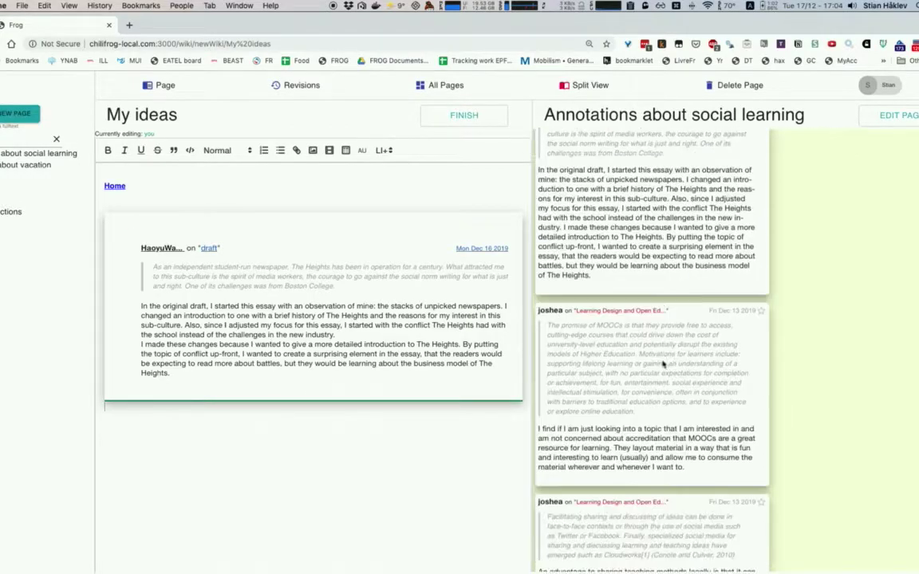
{"action": "scroll", "coordinate": [649, 359], "scroll_direction": "down", "scroll_amount": 5}
{"action": "left_click_drag", "start_coordinate": [606, 365], "coordinate": [435, 455]}
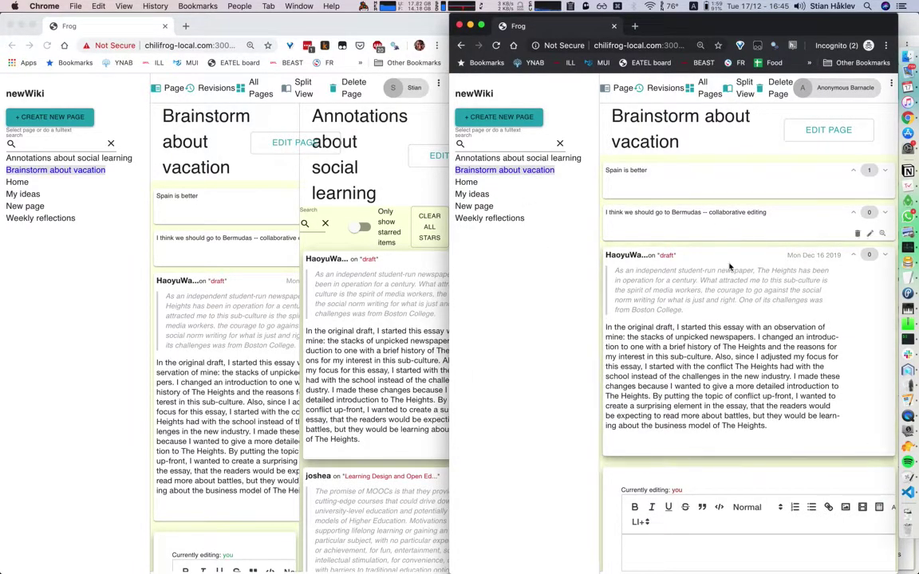
{"action": "left_click", "coordinate": [852, 254]}
{"action": "left_click", "coordinate": [521, 160]}
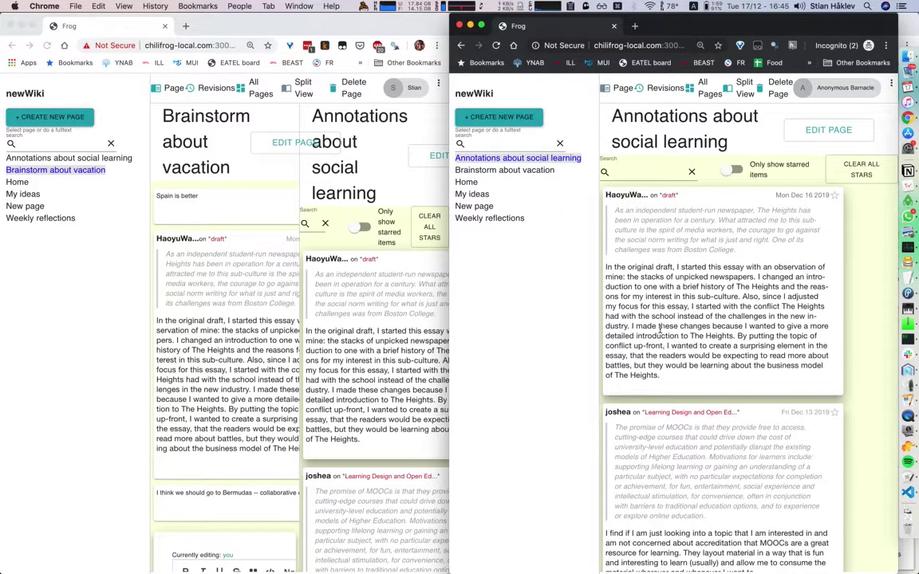
{"action": "left_click", "coordinate": [131, 354]}
{"action": "key", "text": "super+alt+f"}
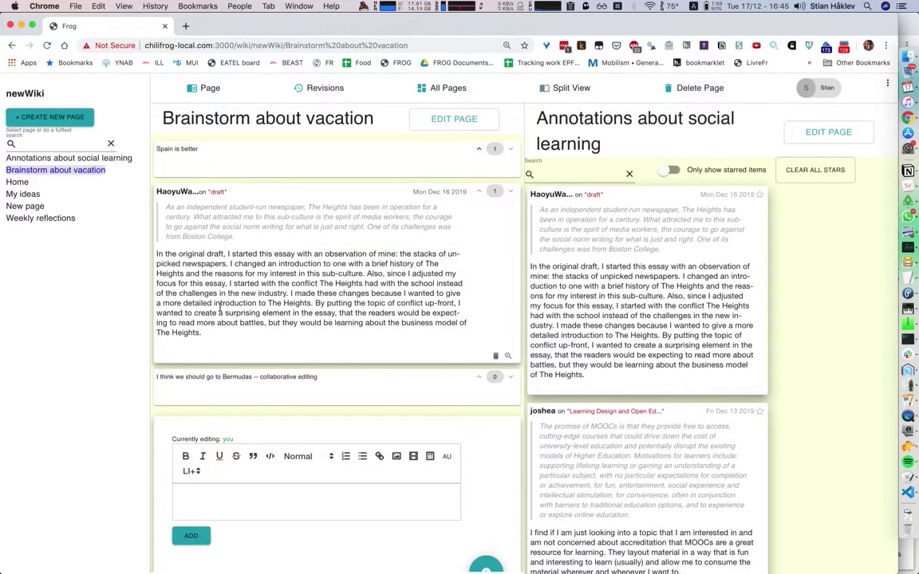
{"action": "left_click", "coordinate": [51, 117]}
- Create a page titled 'Visual brainstorm' using the Idea board component
{"action": "type", "text": "Visual brainstorm"}
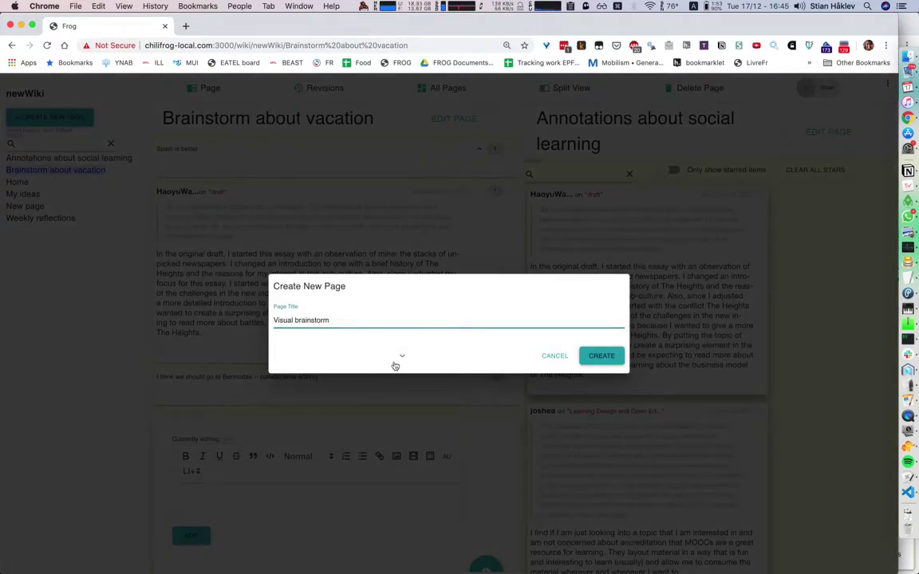
{"action": "left_click", "coordinate": [401, 357]}
{"action": "left_click", "coordinate": [522, 227]}
{"action": "scroll", "coordinate": [428, 316], "scroll_direction": "down", "scroll_amount": 2}
{"action": "left_click", "coordinate": [386, 383]}
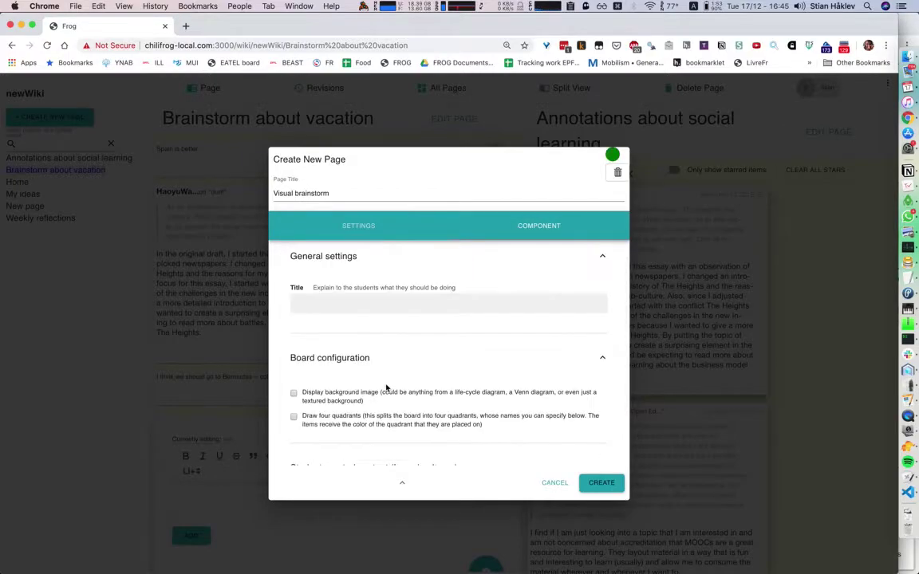
{"action": "left_click", "coordinate": [601, 484]}
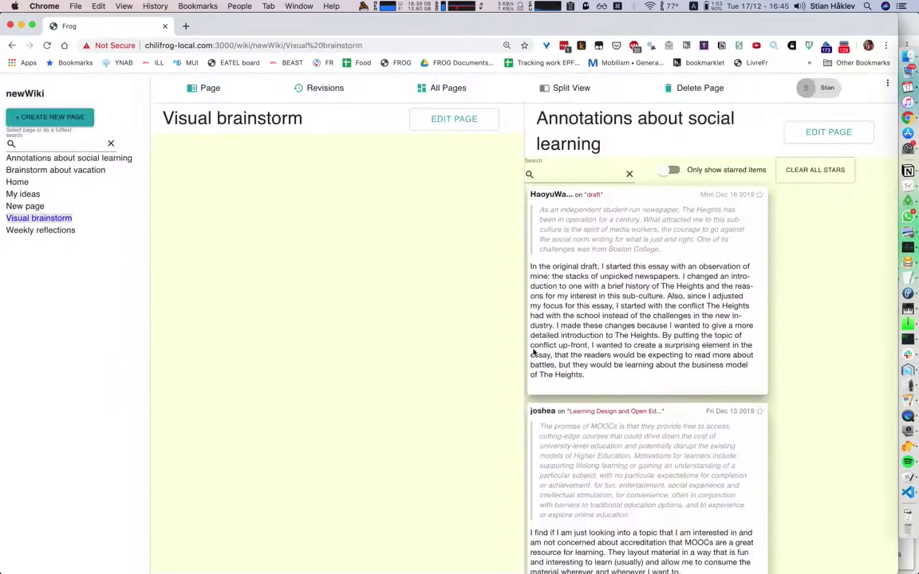
- Add the cards China, communism and capitalism, then close the split view
{"action": "type", "text": "China"}
{"action": "key", "text": "Return"}
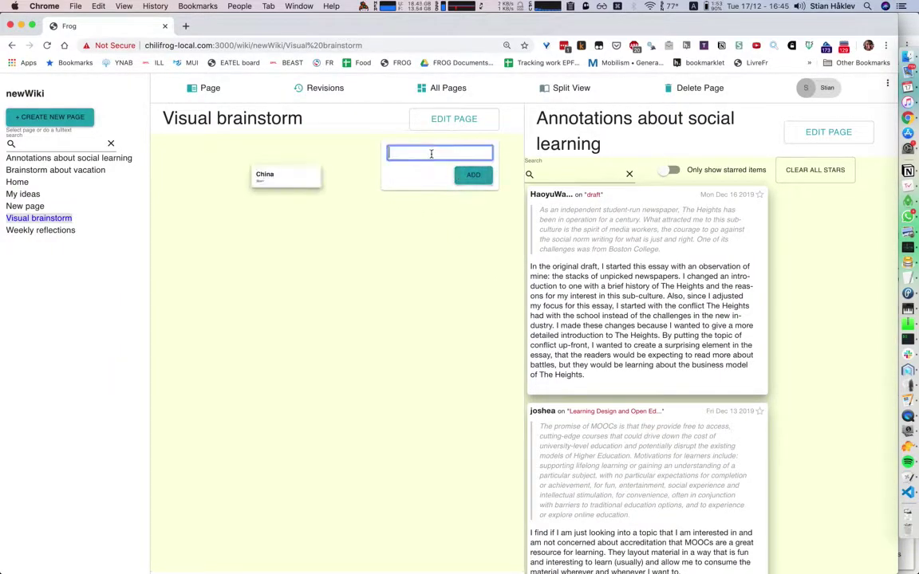
{"action": "type", "text": "communism"}
{"action": "key", "text": "Return"}
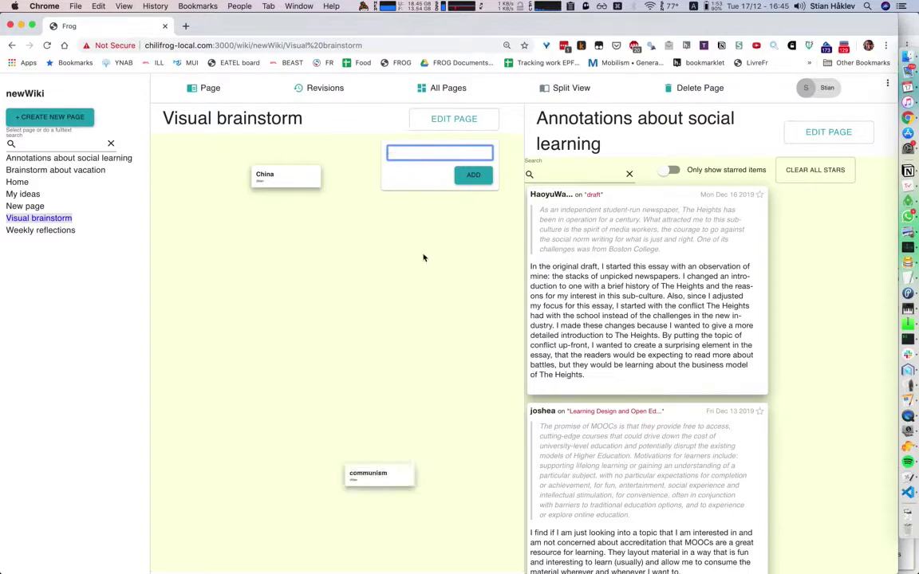
{"action": "type", "text": "capitalism,"}
{"action": "key", "text": "Return"}
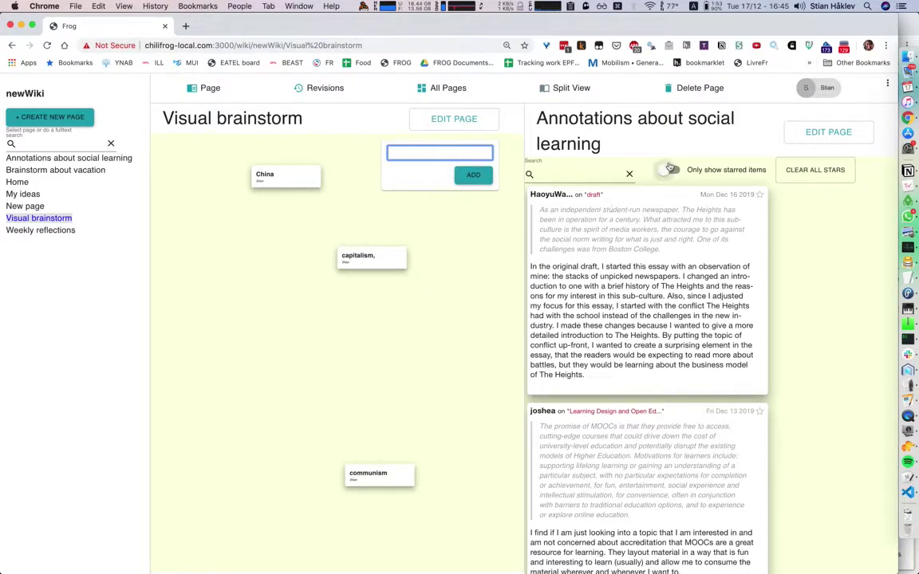
{"action": "left_click", "coordinate": [606, 154]}
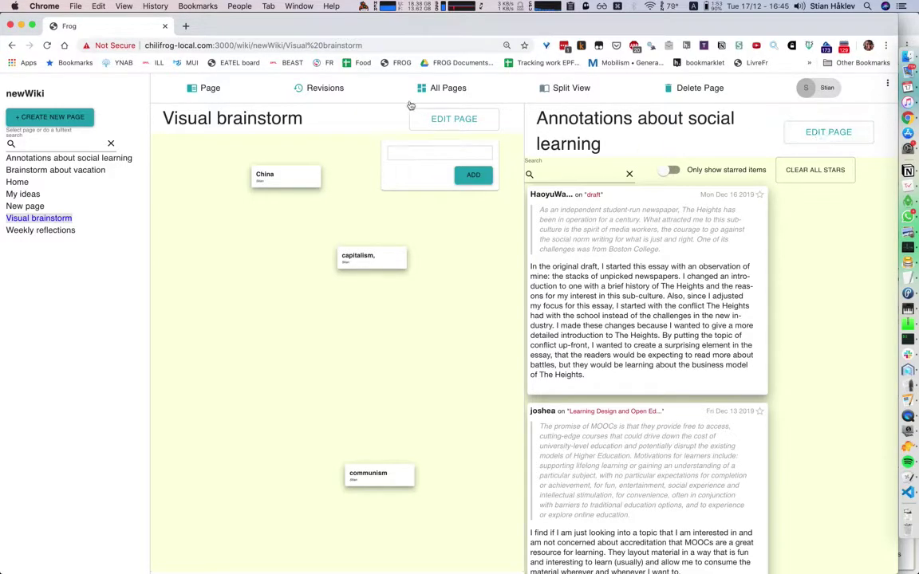
{"action": "left_click", "coordinate": [215, 90]}
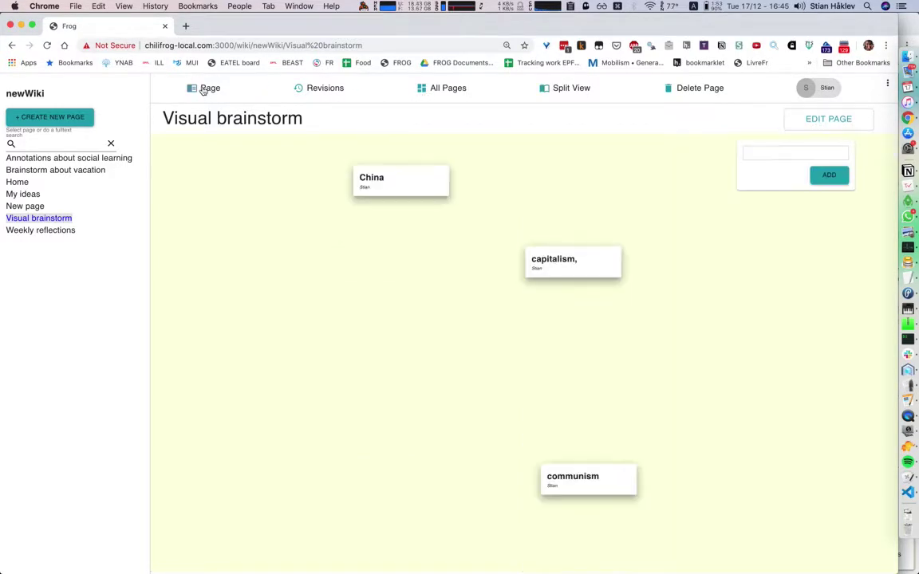
- In the incognito window, add a USA card to Visual brainstorm and place it below China
{"action": "left_click", "coordinate": [523, 286]}
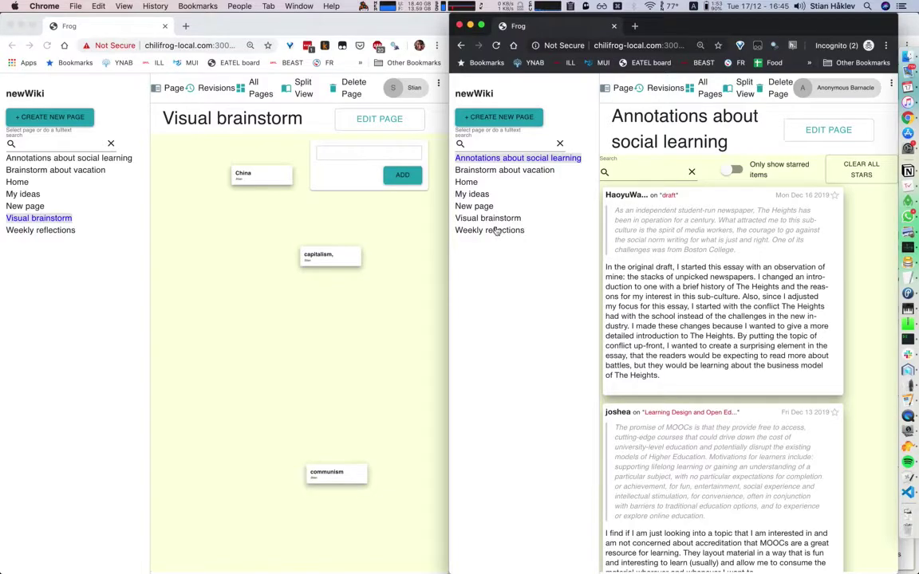
{"action": "left_click", "coordinate": [487, 217]}
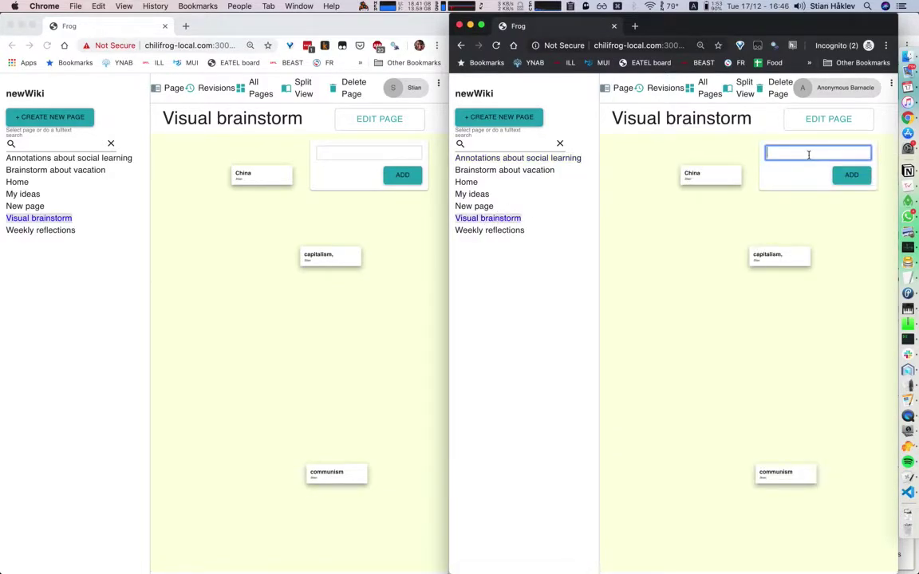
{"action": "type", "text": "USA"}
{"action": "key", "text": "Return"}
{"action": "left_click_drag", "start_coordinate": [789, 488], "coordinate": [662, 311]}
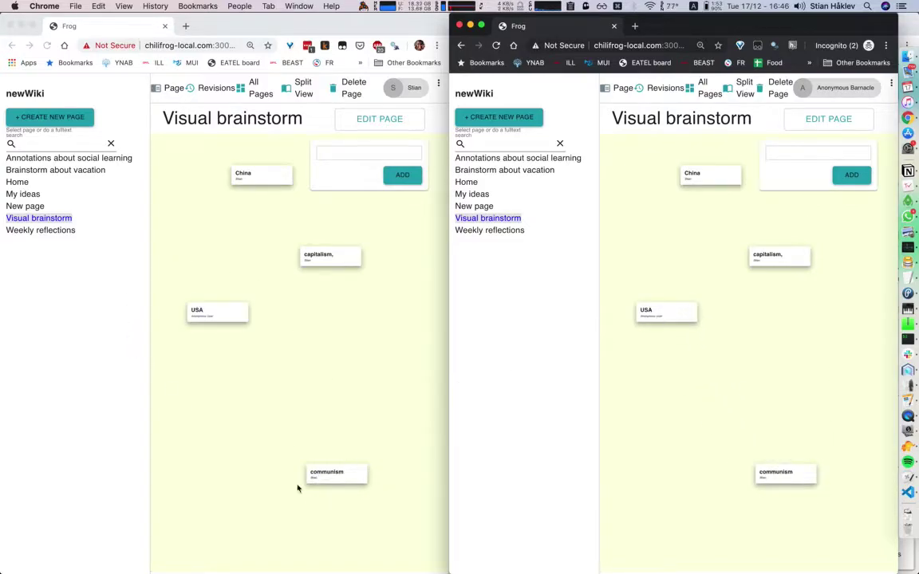
{"action": "left_click_drag", "start_coordinate": [682, 305], "coordinate": [718, 207]}
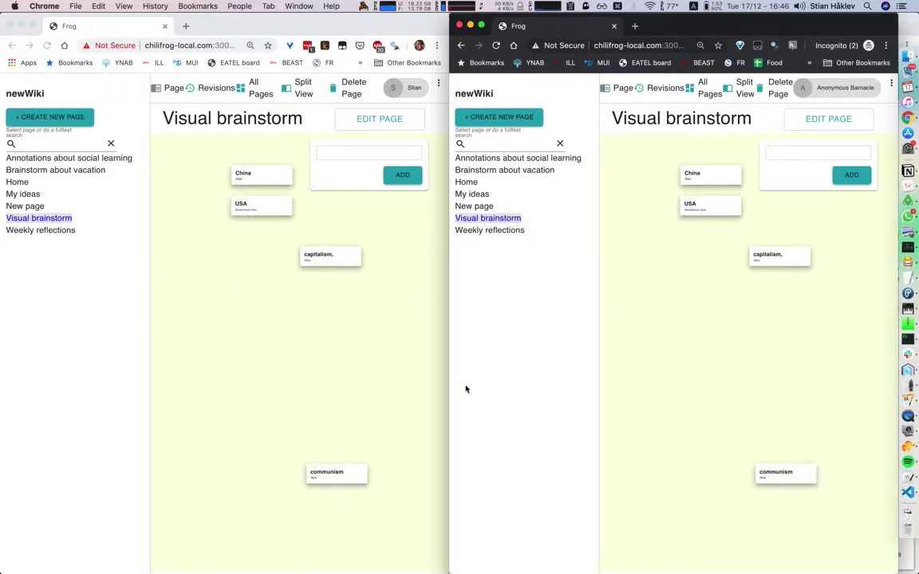
- Maximise the main window and bring up the Find page list at My ideas
{"action": "left_click", "coordinate": [365, 371]}
{"action": "key", "text": "super+alt+f"}
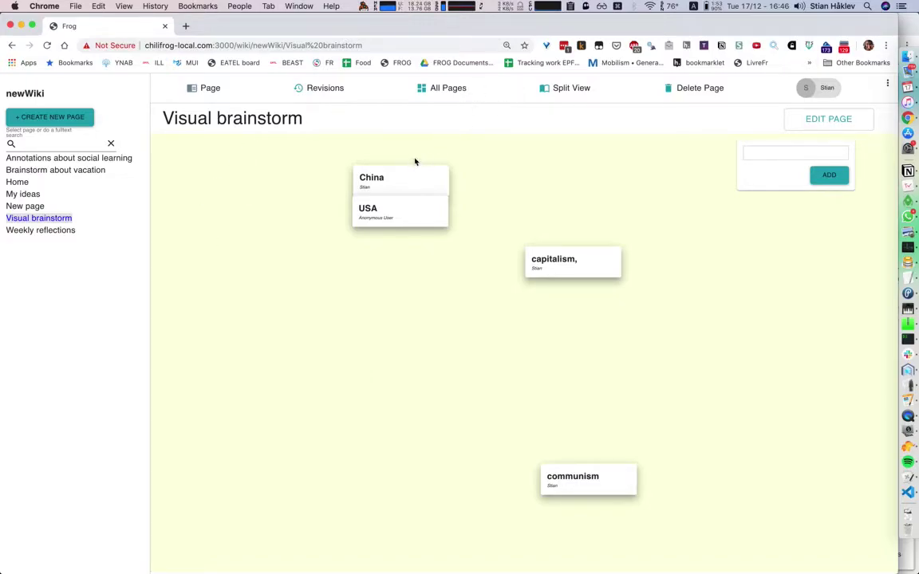
{"action": "key", "text": "ctrl+p"}
{"action": "key", "text": "Down"}
{"action": "key", "text": "Down"}
{"action": "key", "text": "Down"}
{"action": "key", "text": "Down"}
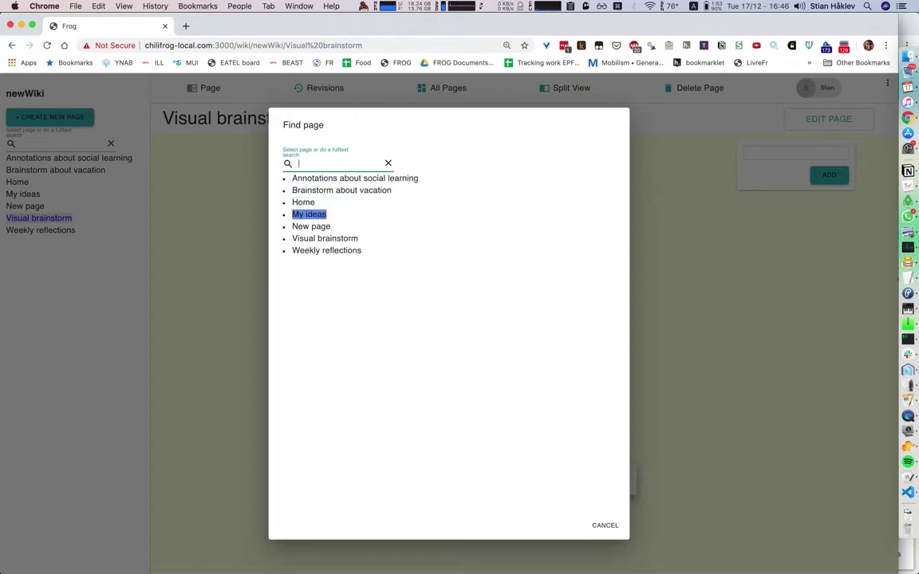
- Open My ideas, then run a full-text wiki search for 'china'
{"action": "key", "text": "Return"}
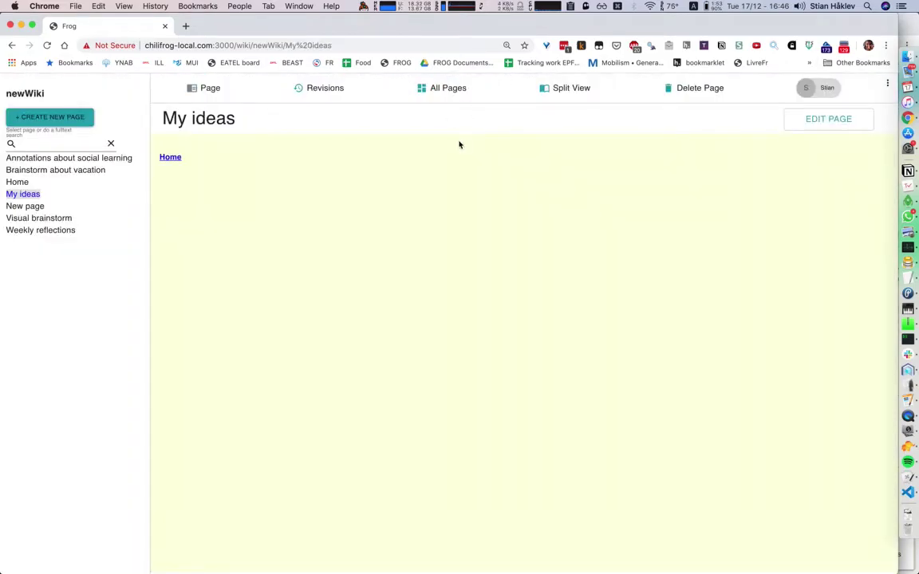
{"action": "key", "text": "ctrl+p"}
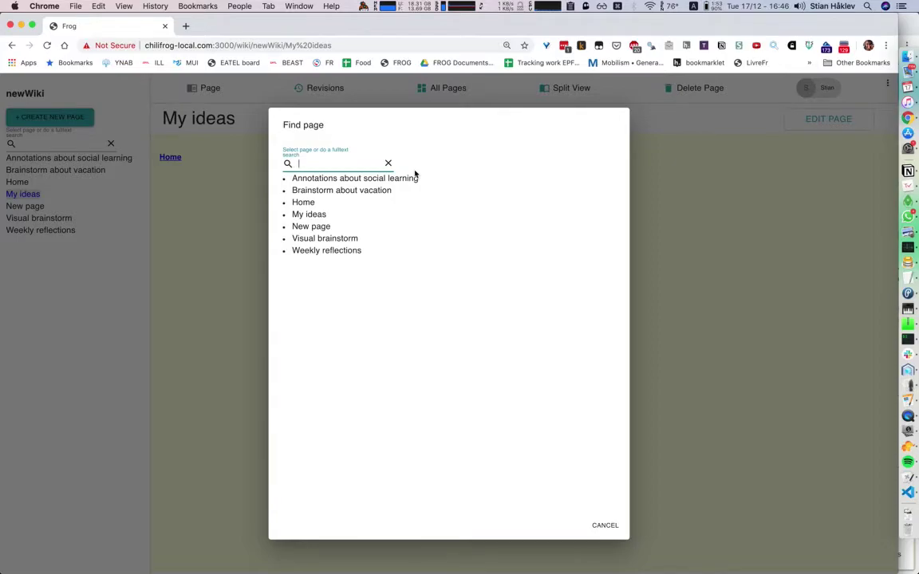
{"action": "type", "text": "china"}
{"action": "key", "text": "Return"}
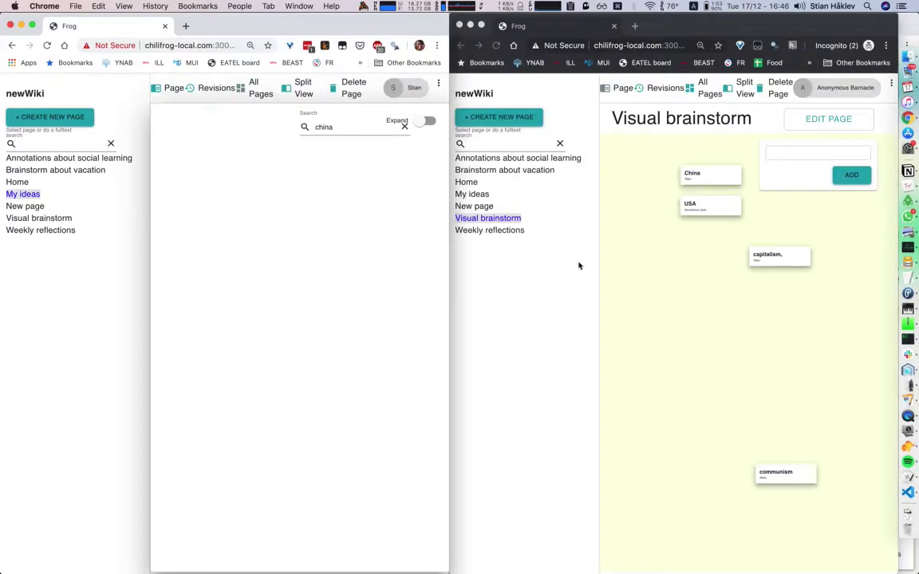
{"action": "left_click", "coordinate": [579, 265]}
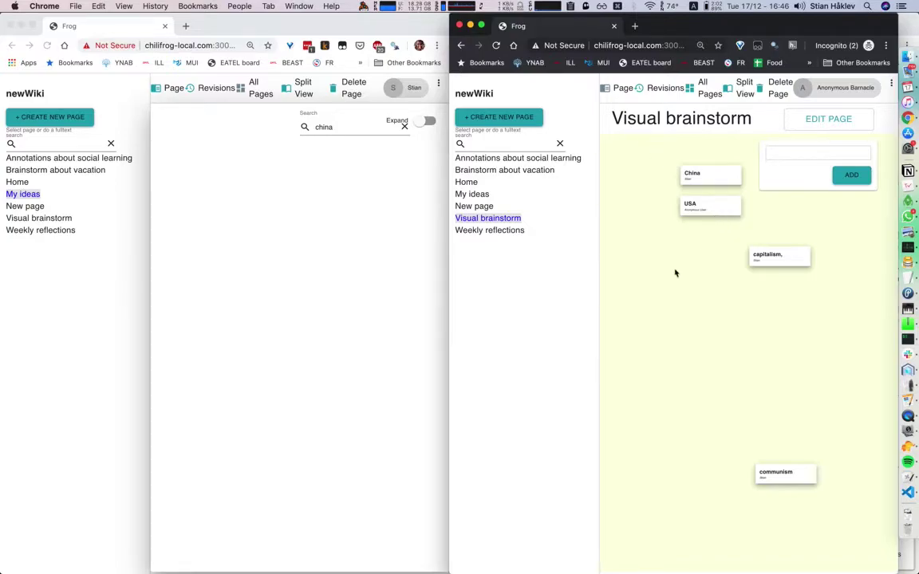
- In the incognito window, add 'Tomorrow I am going to China' to Weekly reflections
{"action": "left_click", "coordinate": [487, 231]}
{"action": "left_click", "coordinate": [715, 207]}
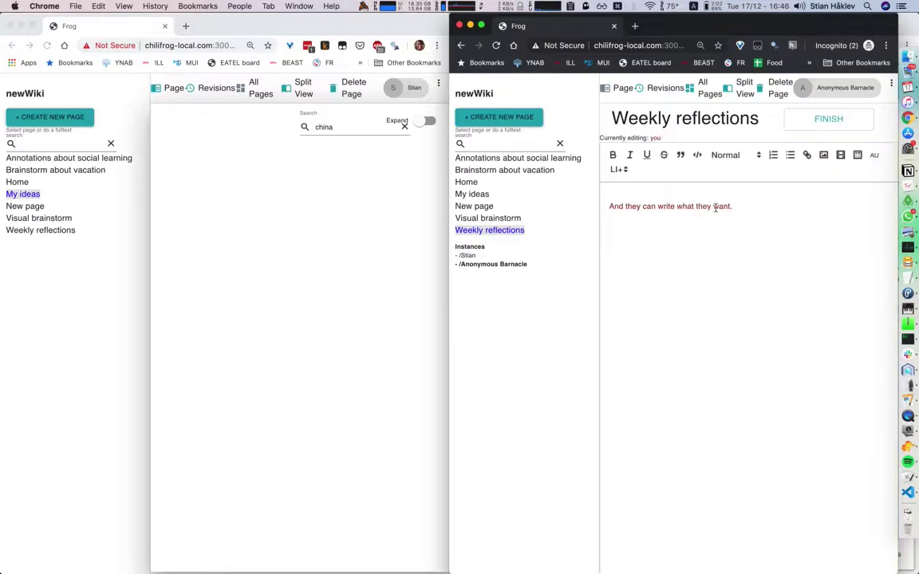
{"action": "type", "text": "Tomorrow I am going to China"}
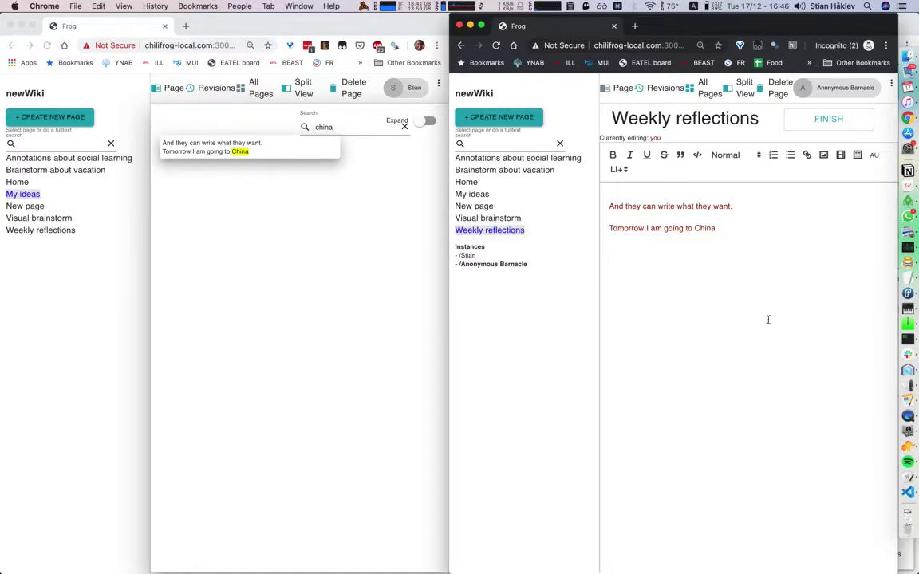
{"action": "key", "text": "BackSpace"}
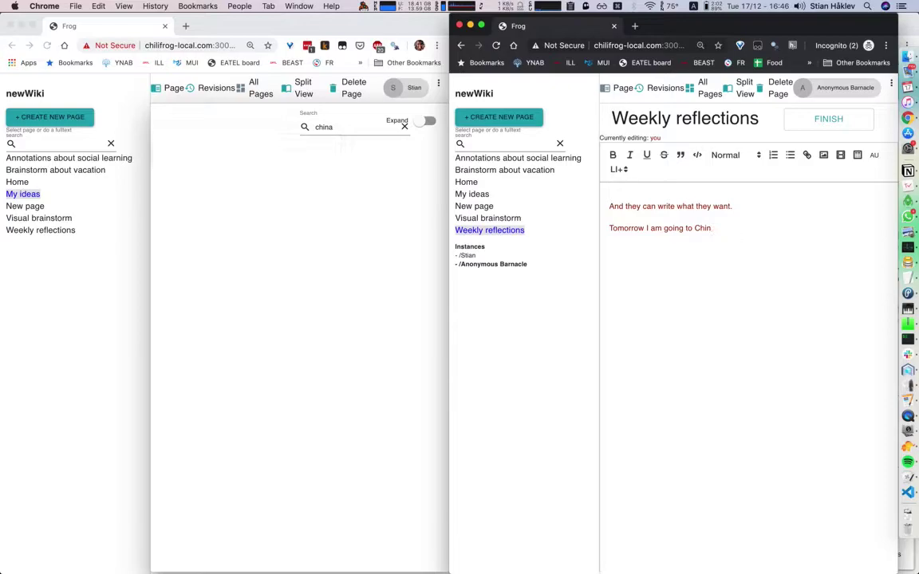
{"action": "type", "text": "a"}
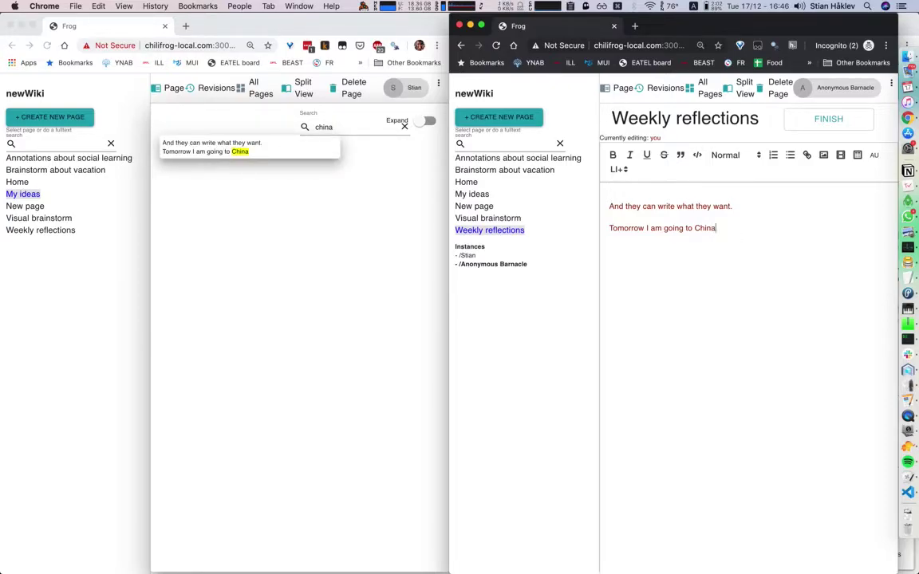
- Maximise the main window and clear the 'china' search to list all content
{"action": "left_click", "coordinate": [393, 173]}
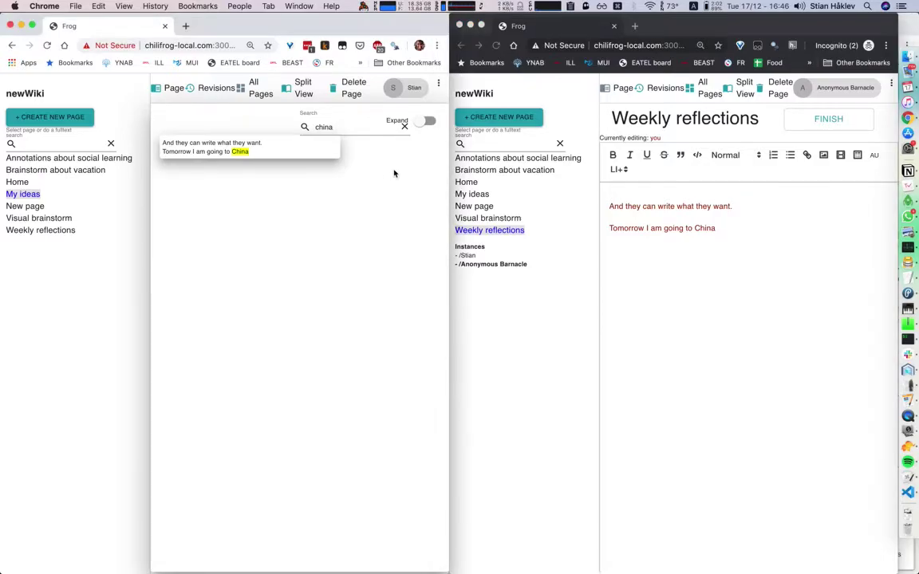
{"action": "key", "text": "ctrl+alt+Return"}
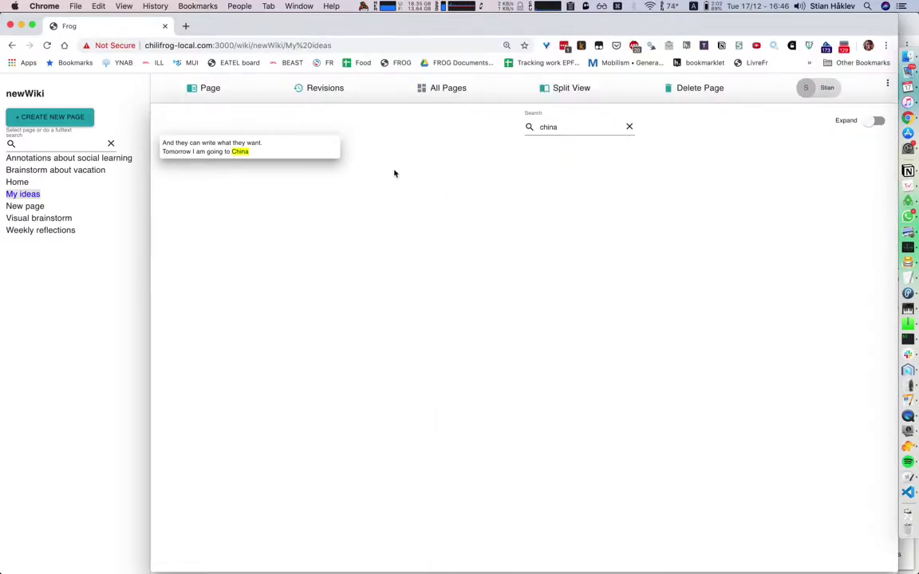
{"action": "left_click", "coordinate": [629, 126]}
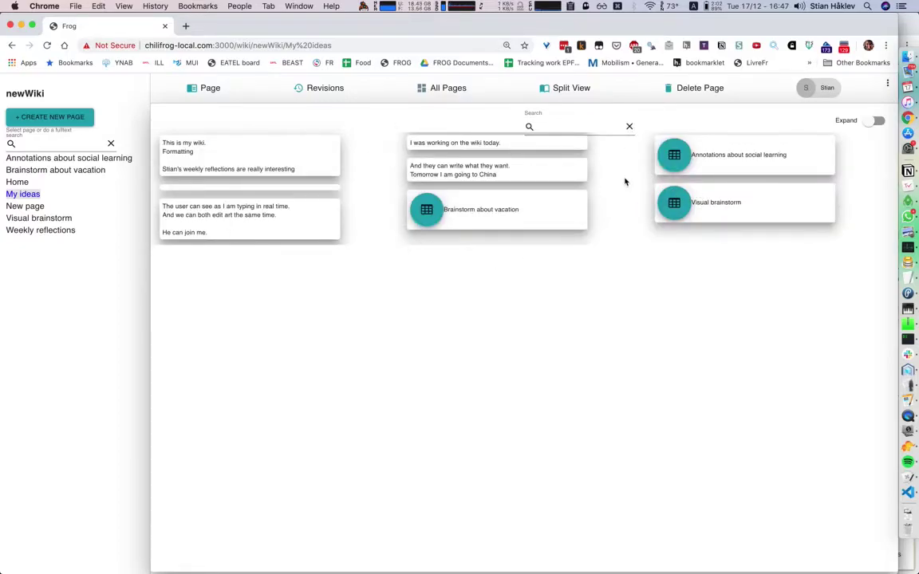
- Expand the compared contributions to full length, review them, then return to the single My ideas page
{"action": "left_click", "coordinate": [873, 122]}
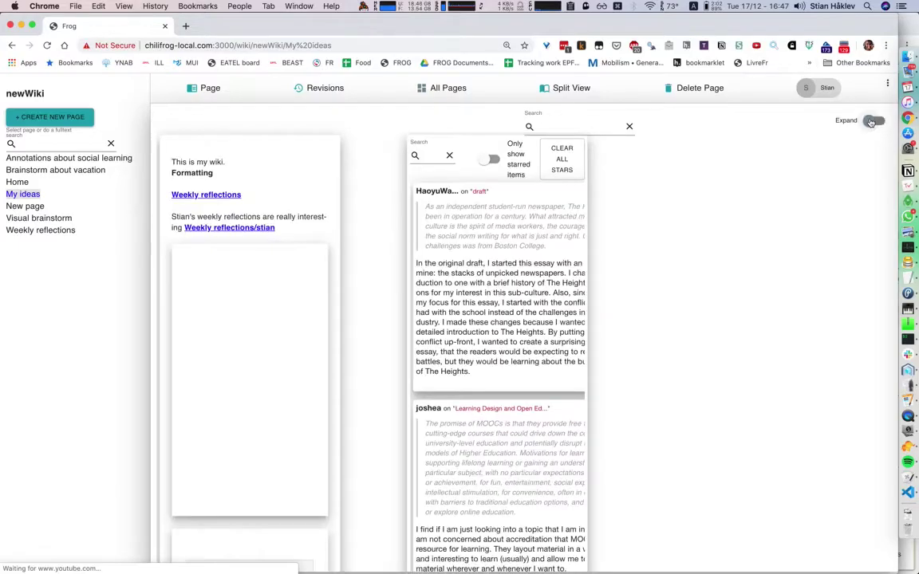
{"action": "scroll", "coordinate": [503, 197], "scroll_direction": "down", "scroll_amount": 8}
{"action": "scroll", "coordinate": [496, 193], "scroll_direction": "down", "scroll_amount": 15}
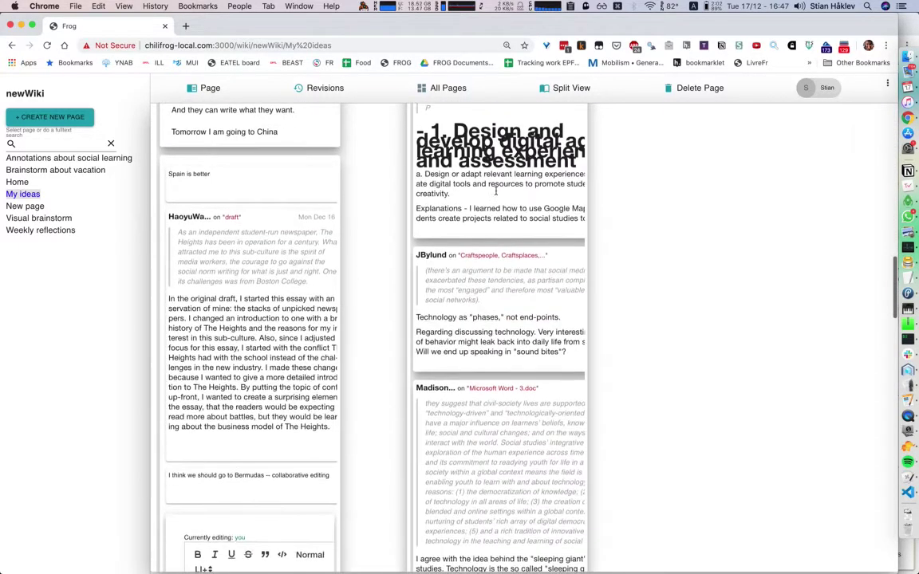
{"action": "scroll", "coordinate": [496, 191], "scroll_direction": "up", "scroll_amount": 20}
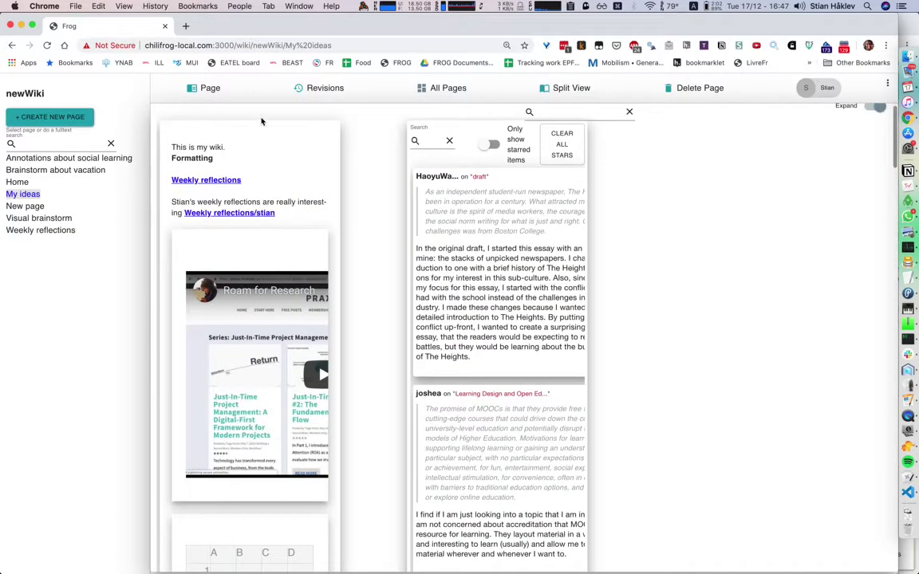
{"action": "left_click", "coordinate": [209, 90]}
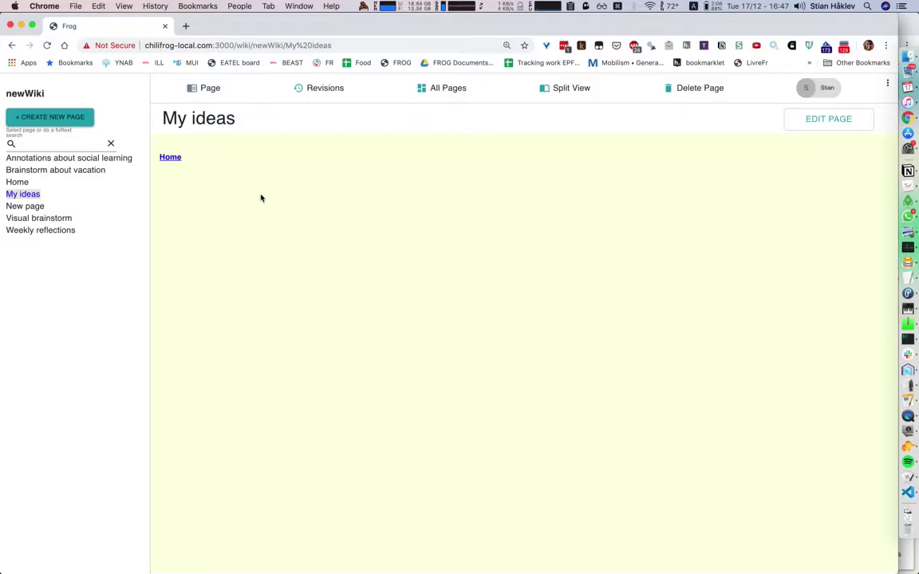
- In a new tab at chilifrog-local.com:3000, open the Unnamed draft and add a Class-row activity
{"action": "key", "text": "super+t"}
{"action": "type", "text": "chilifrog-local.com:3000"}
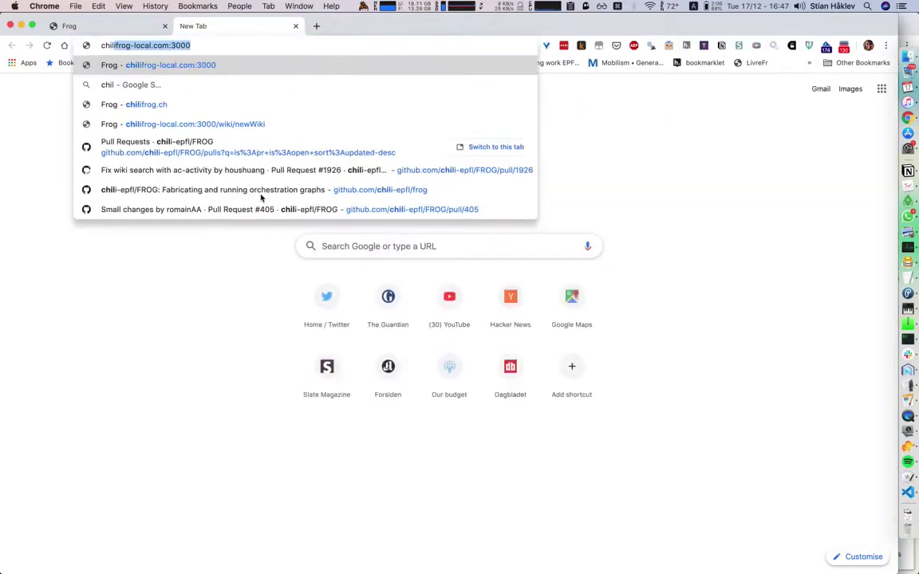
{"action": "key", "text": "Return"}
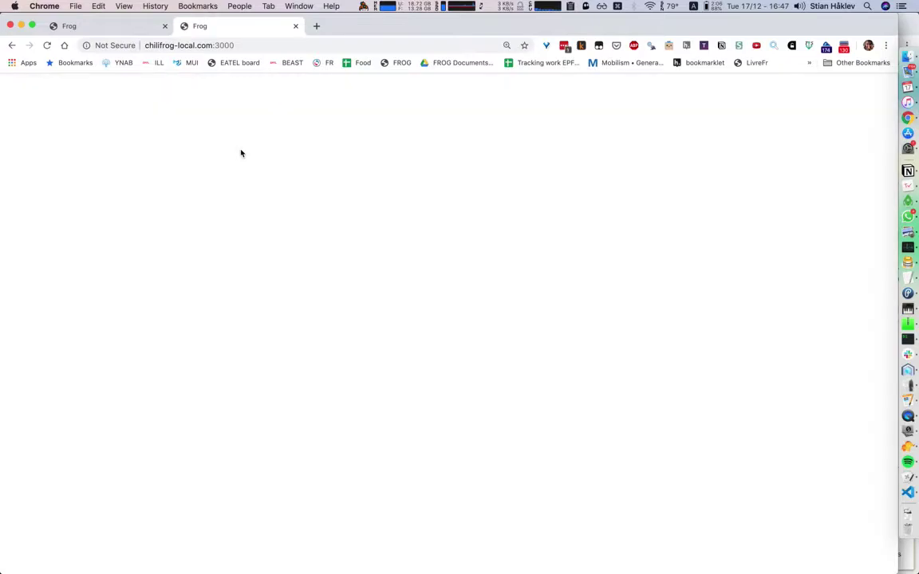
{"action": "left_click", "coordinate": [270, 156]}
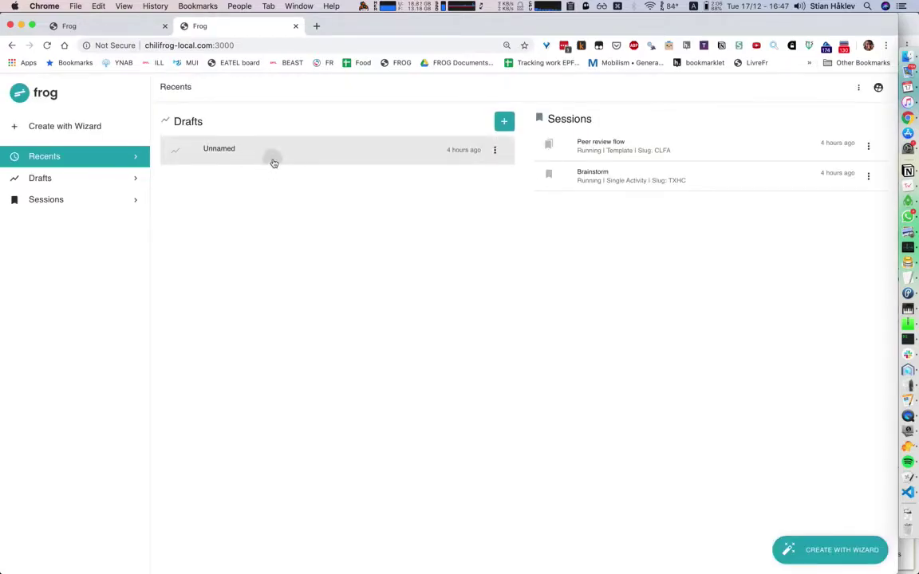
{"action": "left_click_drag", "start_coordinate": [64, 438], "coordinate": [132, 437]}
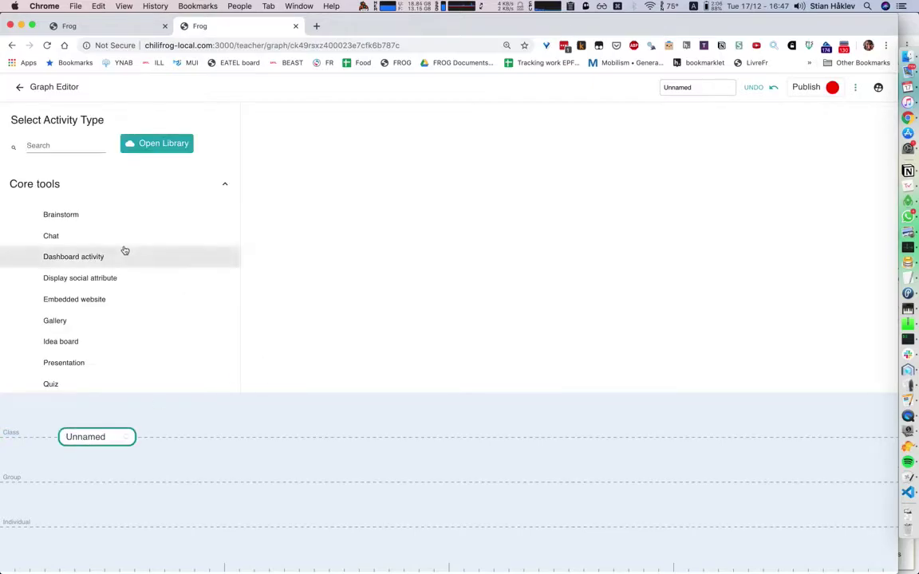
- Make the activity a Wiki page showing newWiki's 'Brainstorm about vacation', starting at 8 minutes
{"action": "scroll", "coordinate": [90, 327], "scroll_direction": "down", "scroll_amount": 5}
{"action": "left_click", "coordinate": [90, 344]}
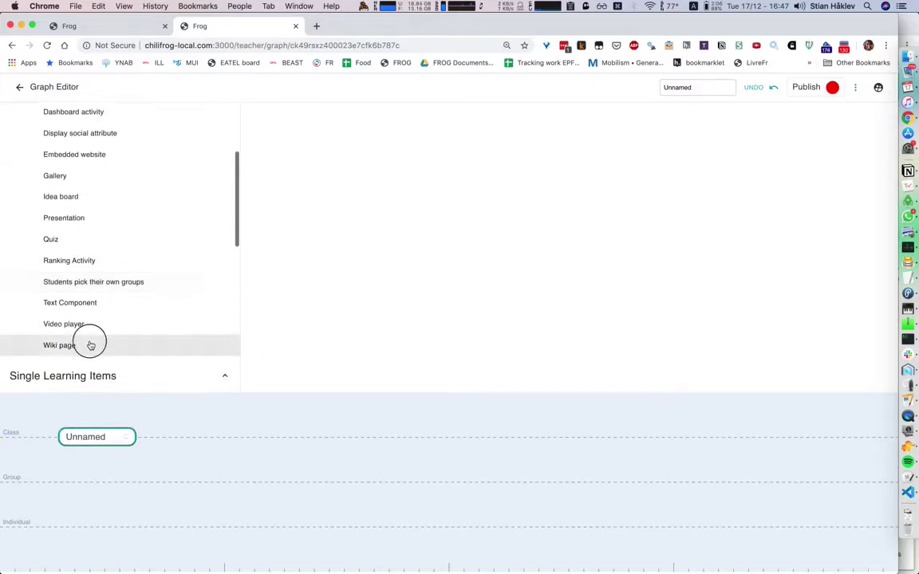
{"action": "left_click", "coordinate": [102, 202]}
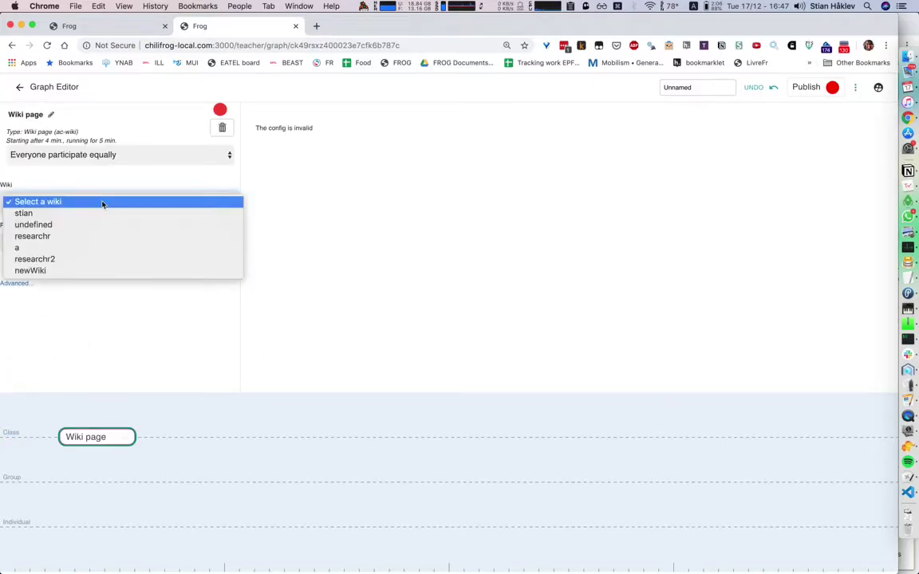
{"action": "left_click", "coordinate": [99, 271]}
{"action": "left_click", "coordinate": [93, 244]}
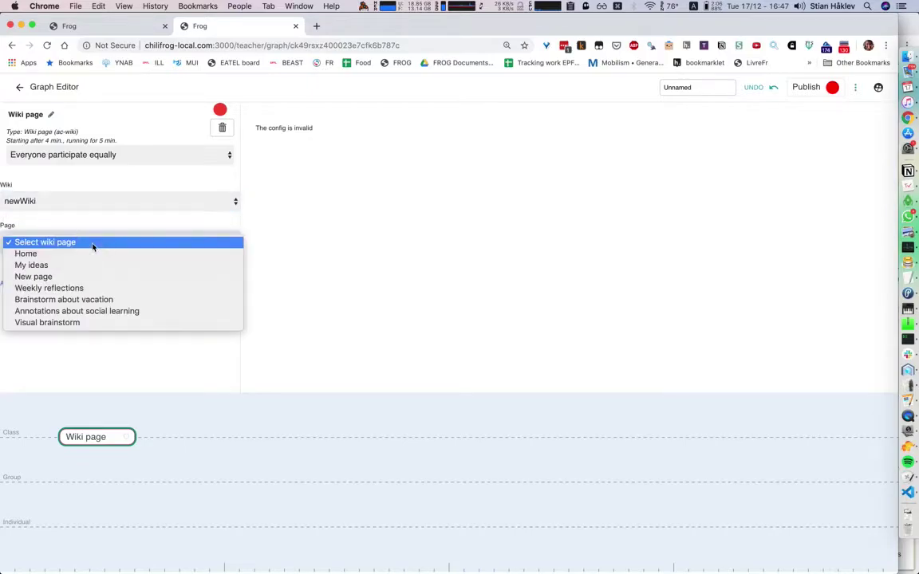
{"action": "left_click", "coordinate": [121, 302]}
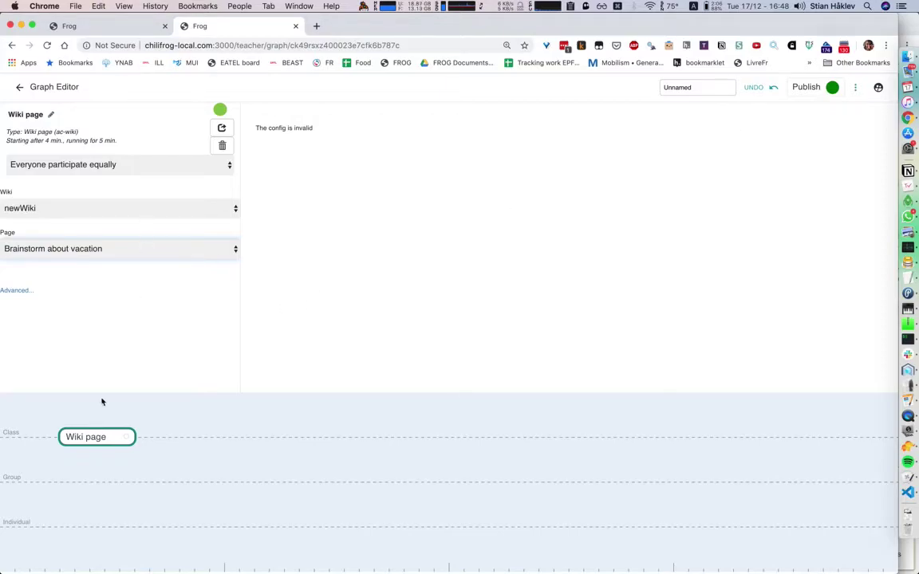
{"action": "left_click_drag", "start_coordinate": [92, 435], "coordinate": [152, 436]}
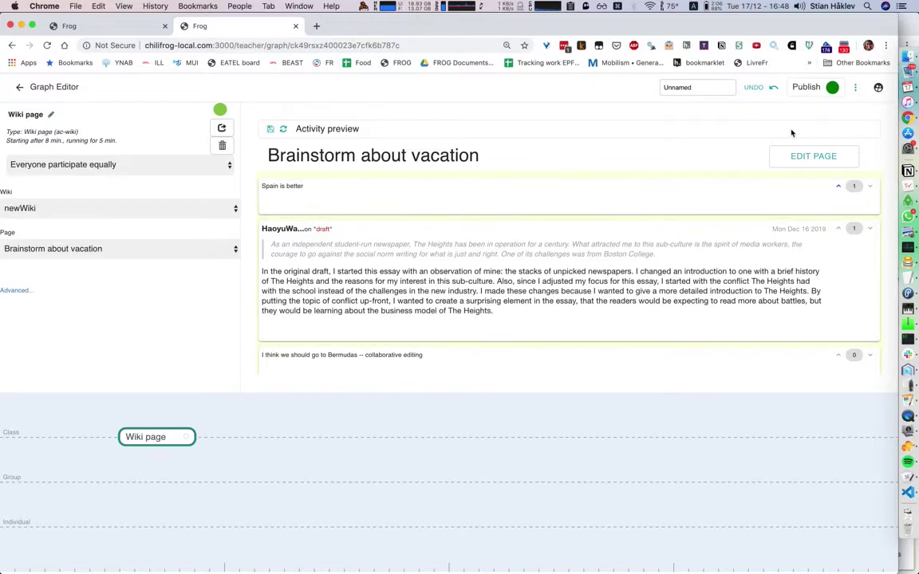
- Publish the graph as a session, start it, and select its session code
{"action": "left_click", "coordinate": [818, 94]}
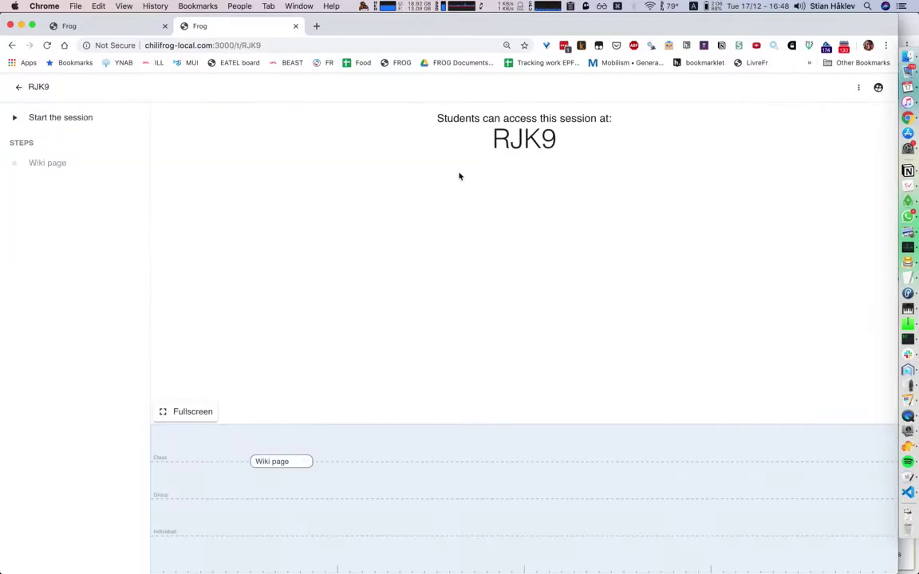
{"action": "left_click", "coordinate": [37, 121]}
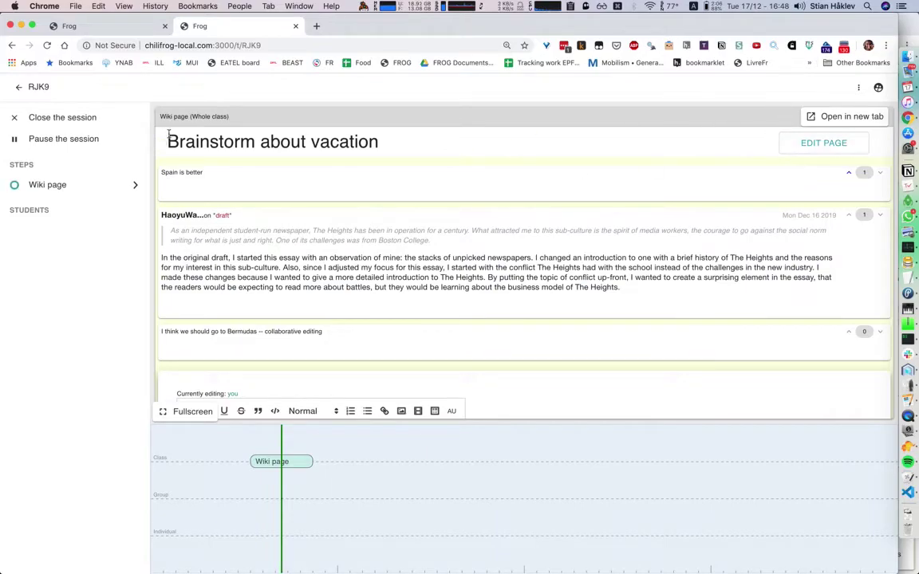
{"action": "left_click_drag", "start_coordinate": [55, 86], "coordinate": [27, 85]}
- In the private window, open learn.chilifrog-local.com:3000 and join with the session code
{"action": "key", "text": "super+grave"}
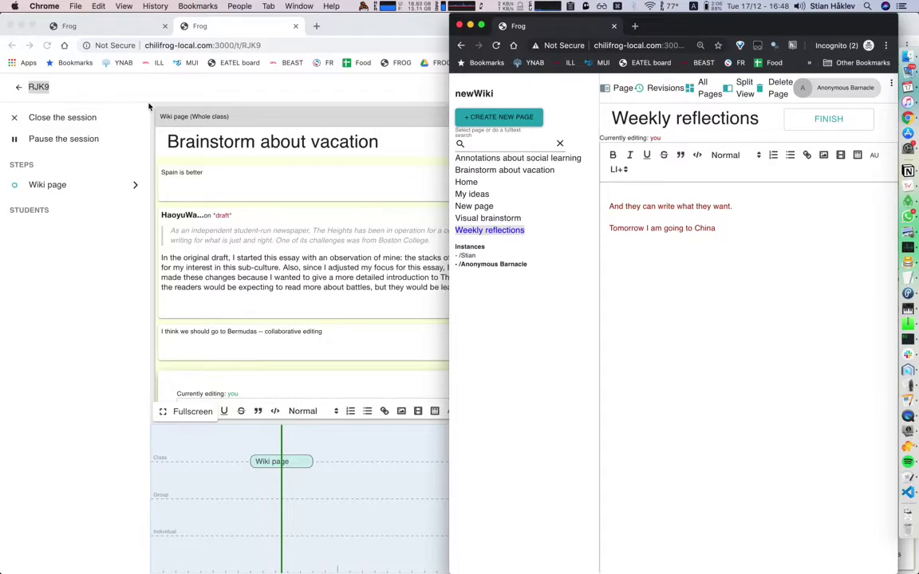
{"action": "key", "text": "super+l"}
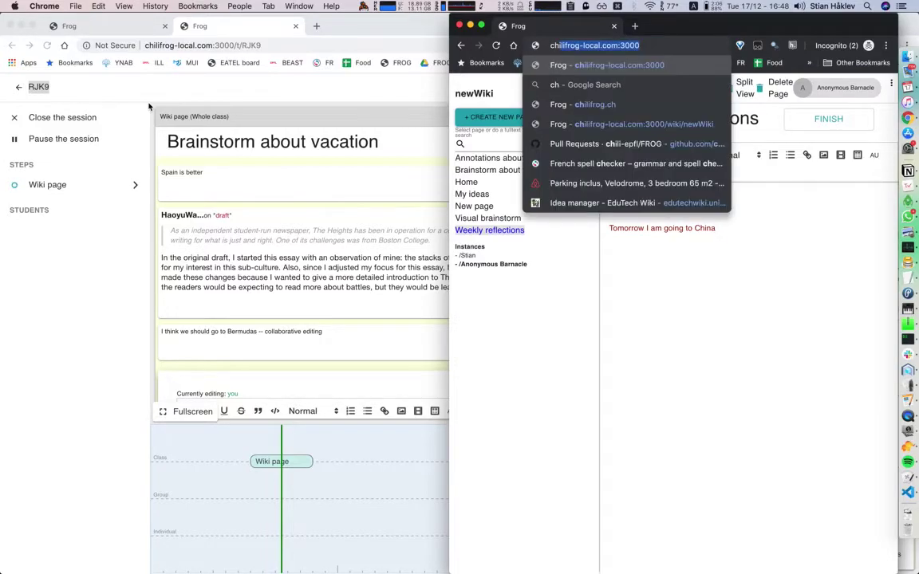
{"action": "type", "text": "learn.chilifrog-local.com:3000"}
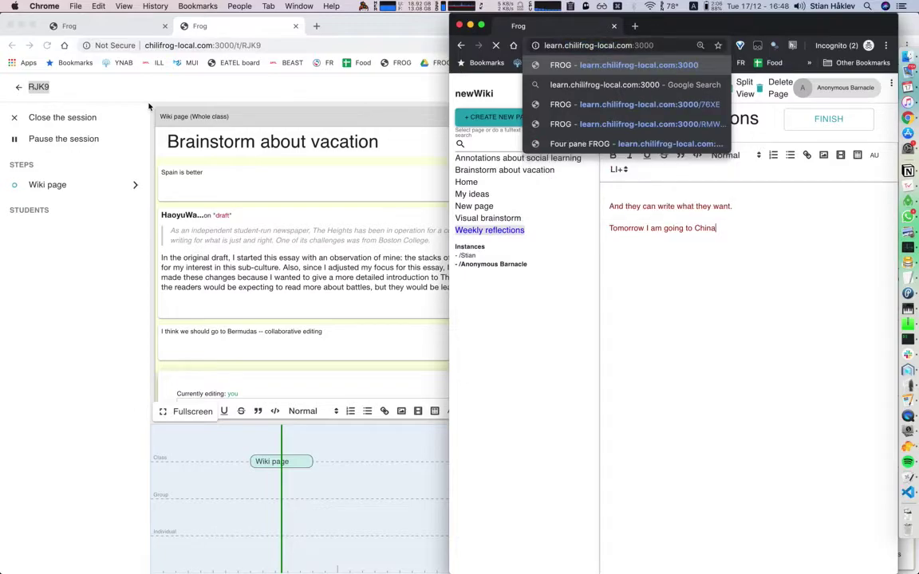
{"action": "key", "text": "Return"}
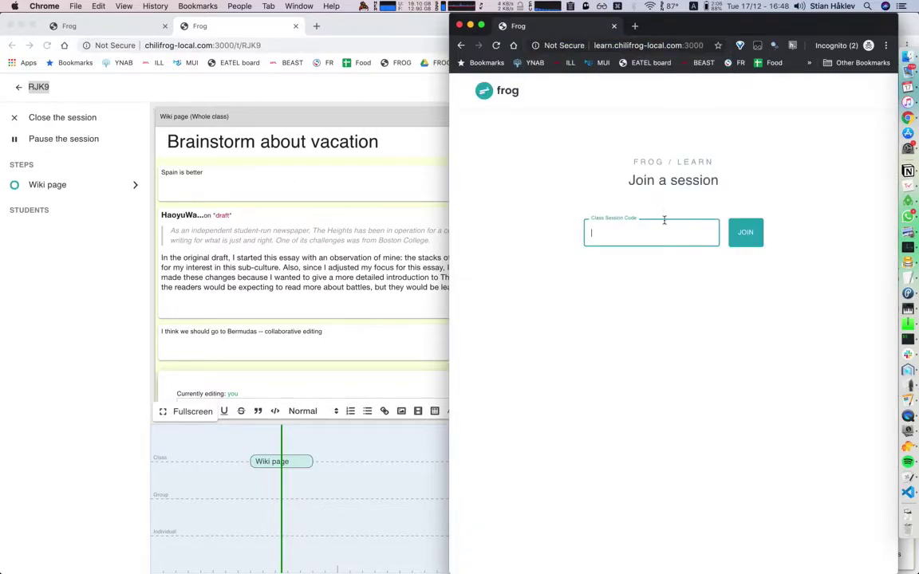
{"action": "type", "text": "RJK9"}
{"action": "left_click", "coordinate": [749, 233]}
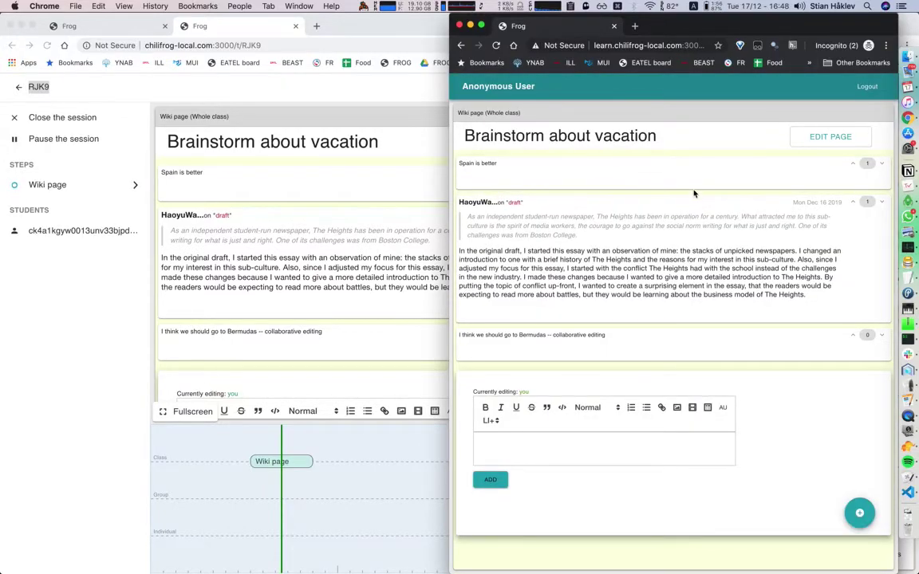
- Add a 'Pager' idea to the Brainstorm about vacation page and return to the teacher window
{"action": "left_click", "coordinate": [569, 437]}
{"action": "type", "text": "Pager"}
{"action": "left_click", "coordinate": [490, 479]}
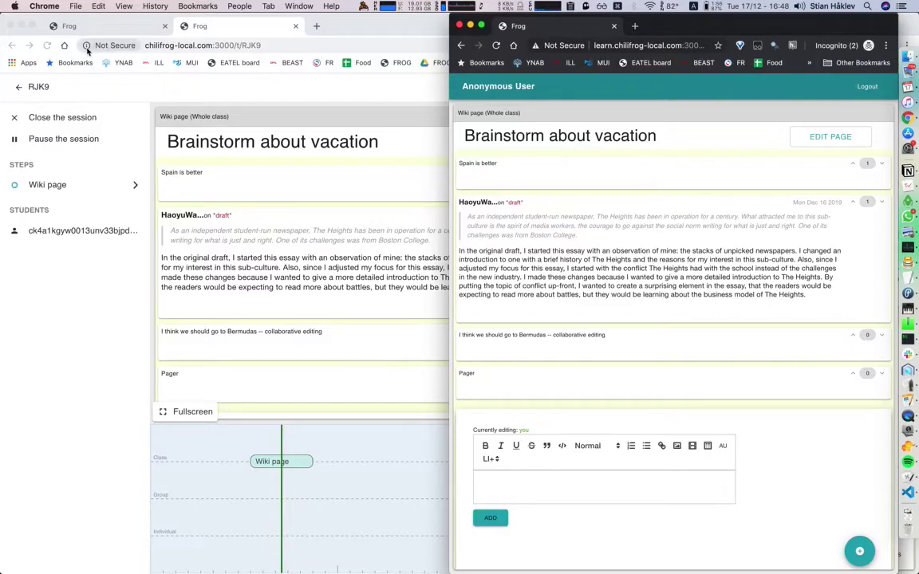
{"action": "left_click", "coordinate": [97, 233]}
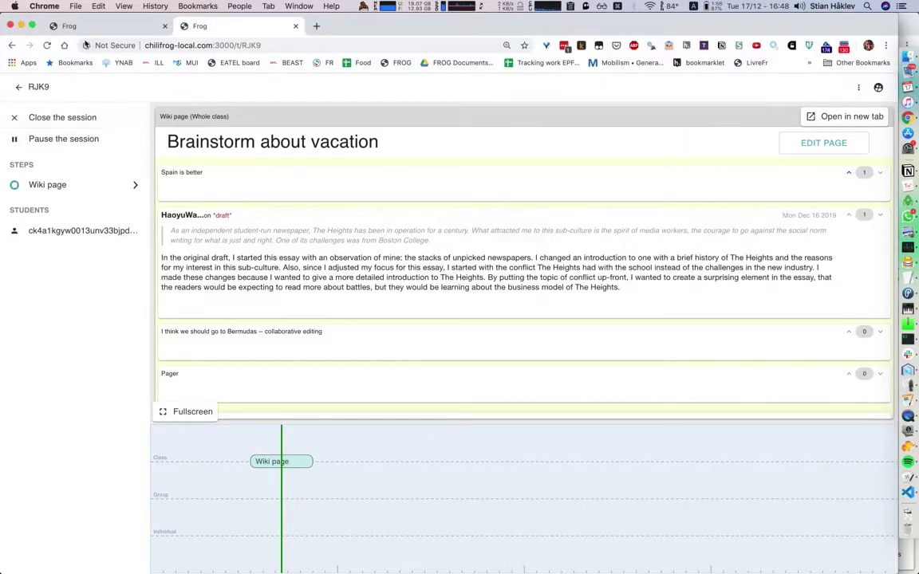
- Start a new activity from the Peer review flow template
{"action": "left_click", "coordinate": [21, 91]}
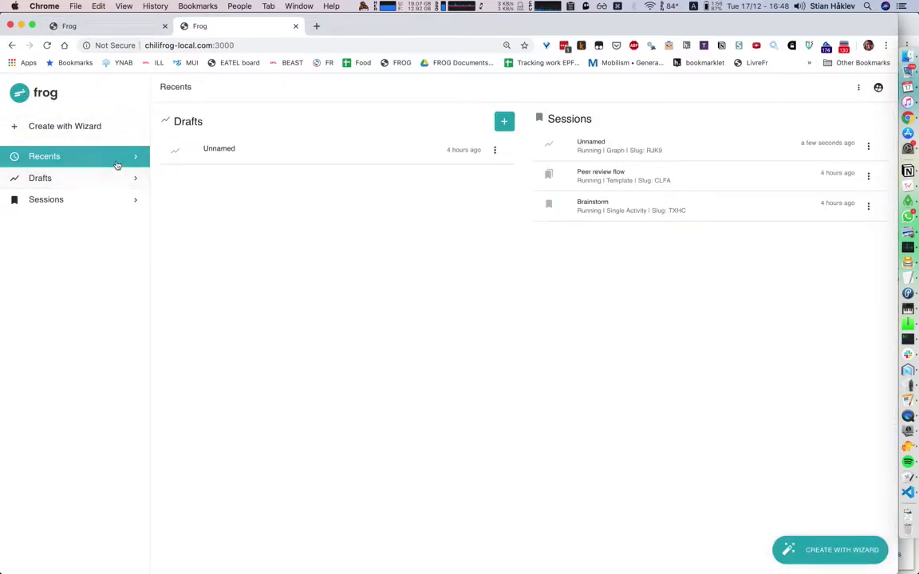
{"action": "left_click", "coordinate": [110, 126]}
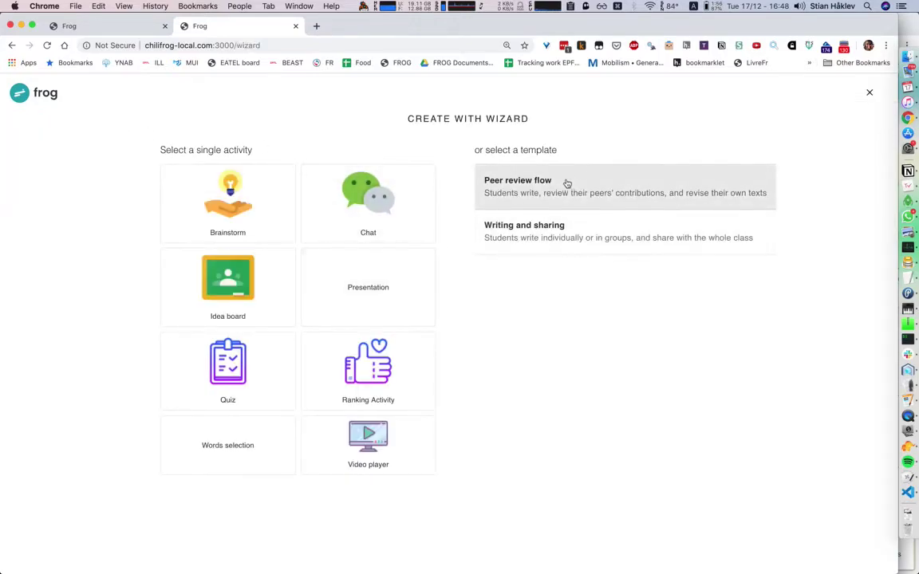
{"action": "left_click", "coordinate": [525, 189]}
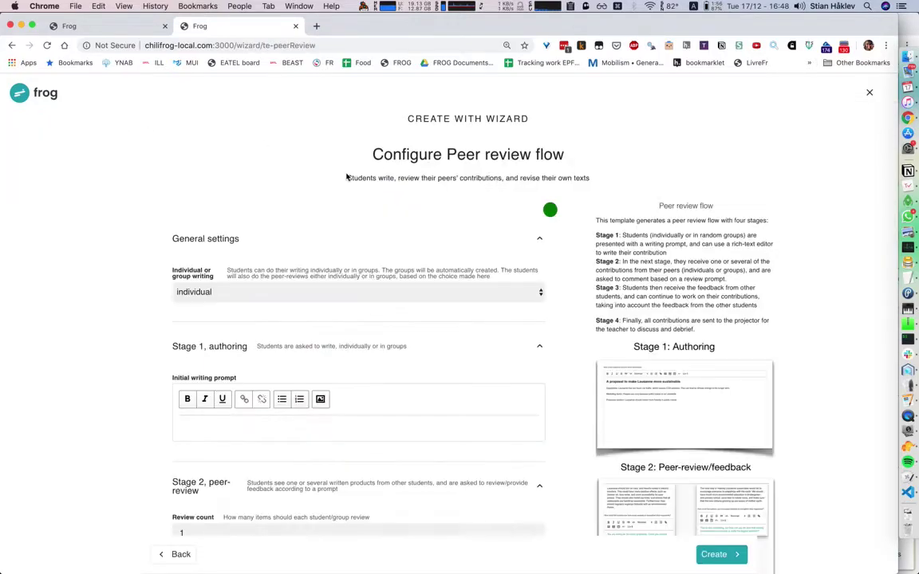
- Set the prompts 'Biggest threat to democracy today?' and 'Use logic to criticize their arguments'
{"action": "left_click", "coordinate": [240, 423]}
{"action": "type", "text": "Biggest threat to democracy today?"}
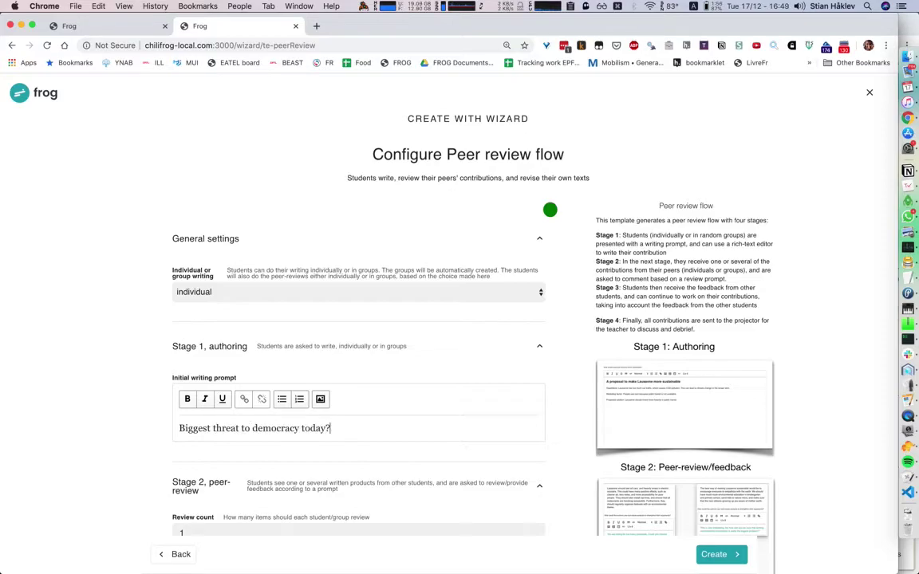
{"action": "scroll", "coordinate": [459, 319], "scroll_direction": "down", "scroll_amount": 3}
{"action": "scroll", "coordinate": [239, 388], "scroll_direction": "down", "scroll_amount": 3}
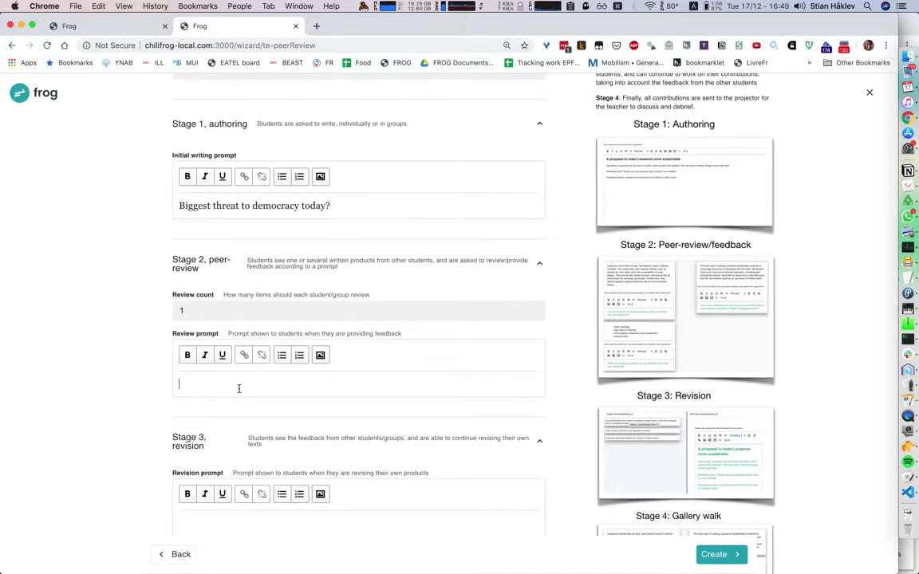
{"action": "type", "text": "Use logic to criticize their argument"}
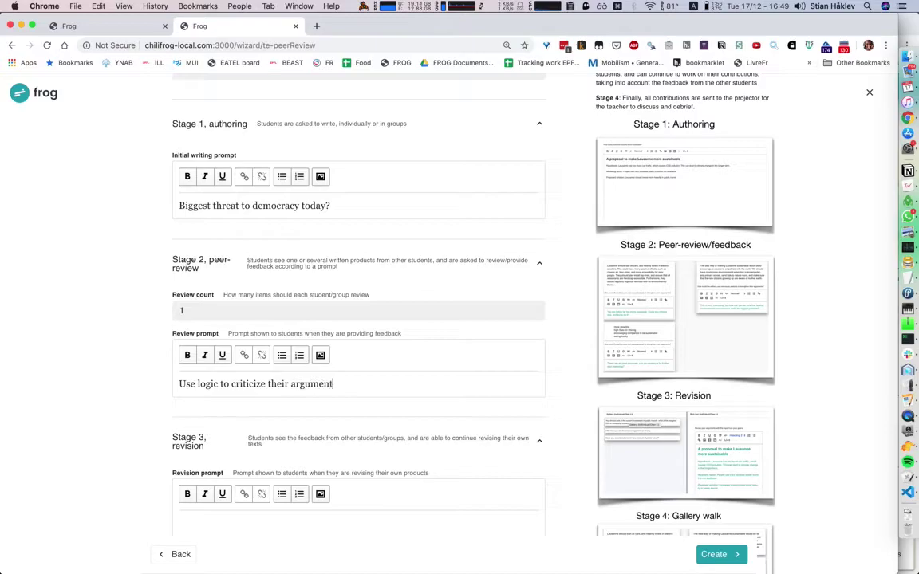
{"action": "type", "text": "s"}
{"action": "scroll", "coordinate": [359, 319], "scroll_direction": "down", "scroll_amount": 2}
- Set the revision prompt 'Revise using the feedback' and create the session
{"action": "left_click", "coordinate": [211, 447]}
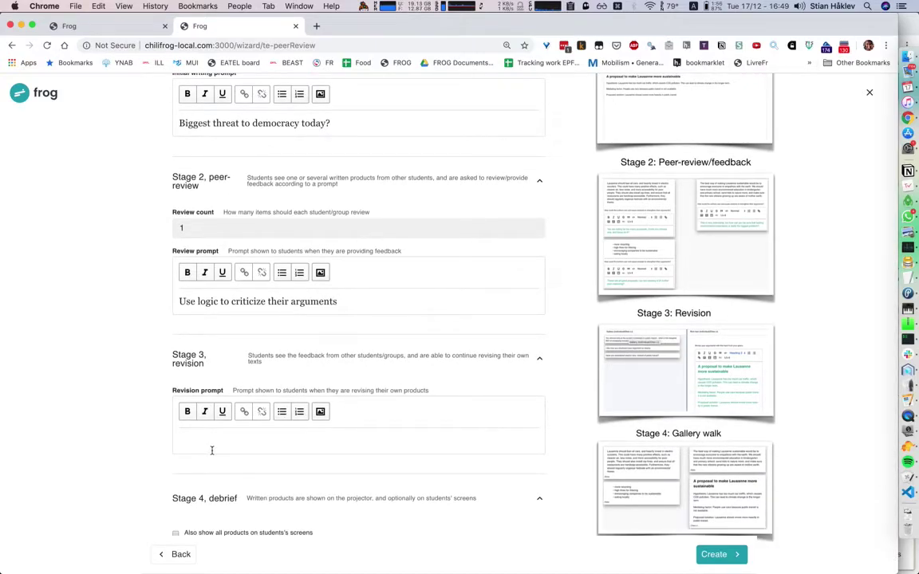
{"action": "type", "text": "REvise"}
{"action": "key", "text": "BackSpace"}
{"action": "key", "text": "BackSpace"}
{"action": "key", "text": "BackSpace"}
{"action": "key", "text": "BackSpace"}
{"action": "key", "text": "BackSpace"}
{"action": "type", "text": "evise using the stud"}
{"action": "key", "text": "BackSpace"}
{"action": "key", "text": "BackSpace"}
{"action": "key", "text": "BackSpace"}
{"action": "key", "text": "BackSpace"}
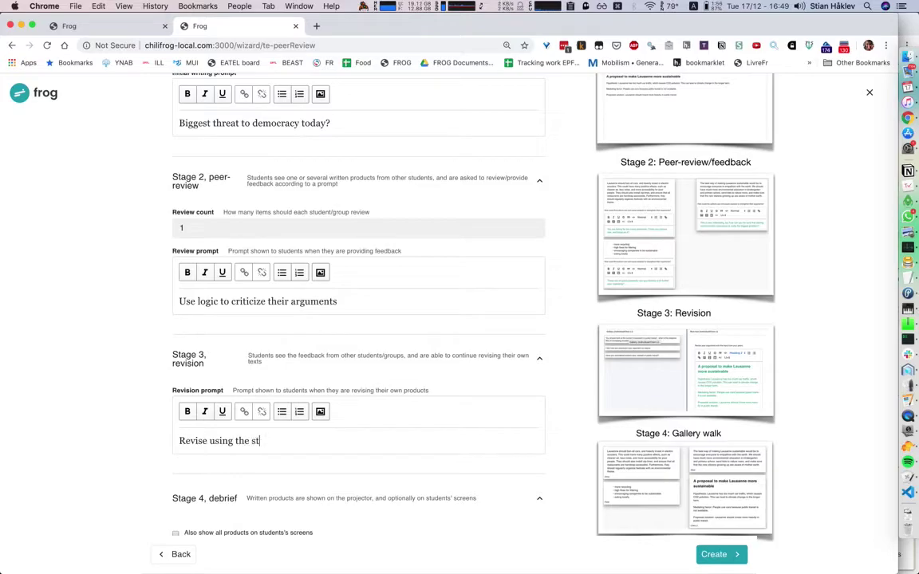
{"action": "type", "text": "feedback"}
{"action": "scroll", "coordinate": [313, 466], "scroll_direction": "down", "scroll_amount": 1}
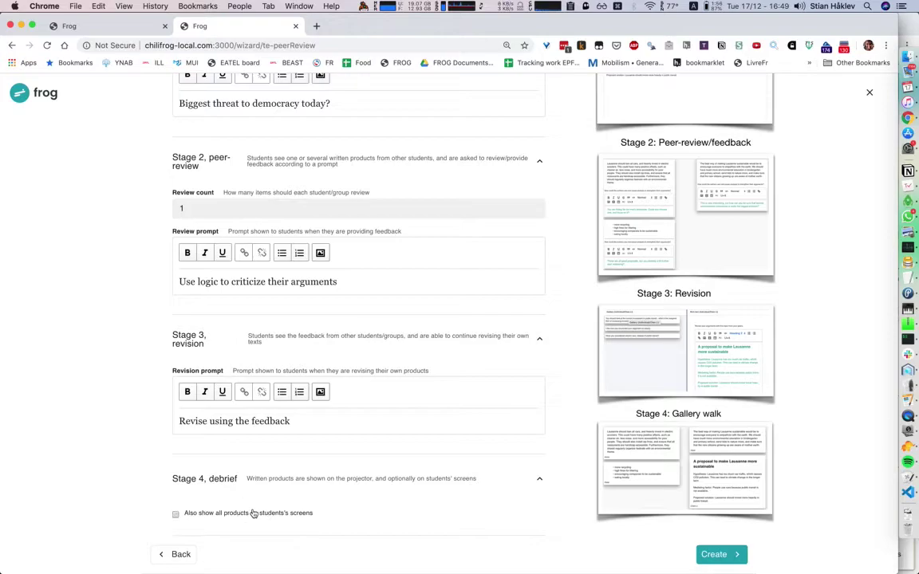
{"action": "left_click", "coordinate": [714, 554]}
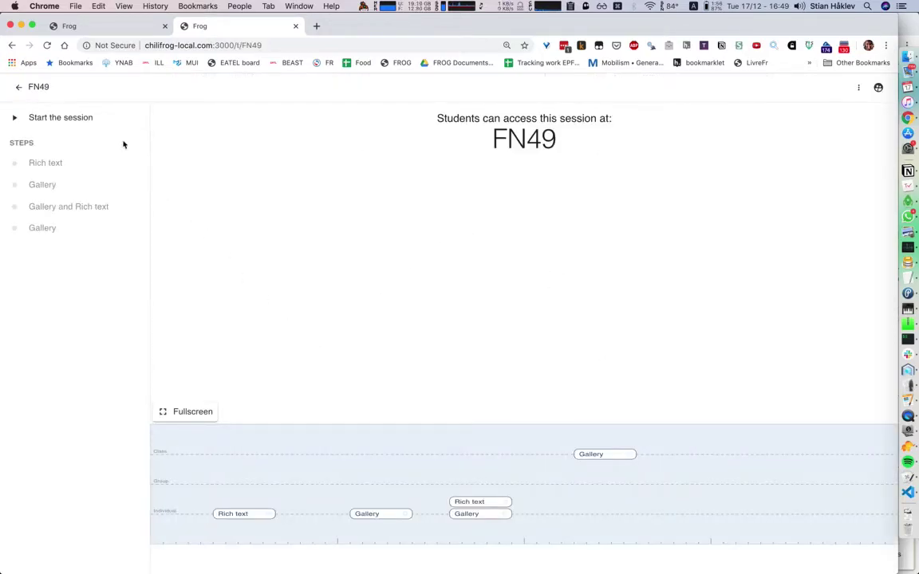
- Start the FN49 session and open four student views in a new tab
{"action": "left_click", "coordinate": [89, 118]}
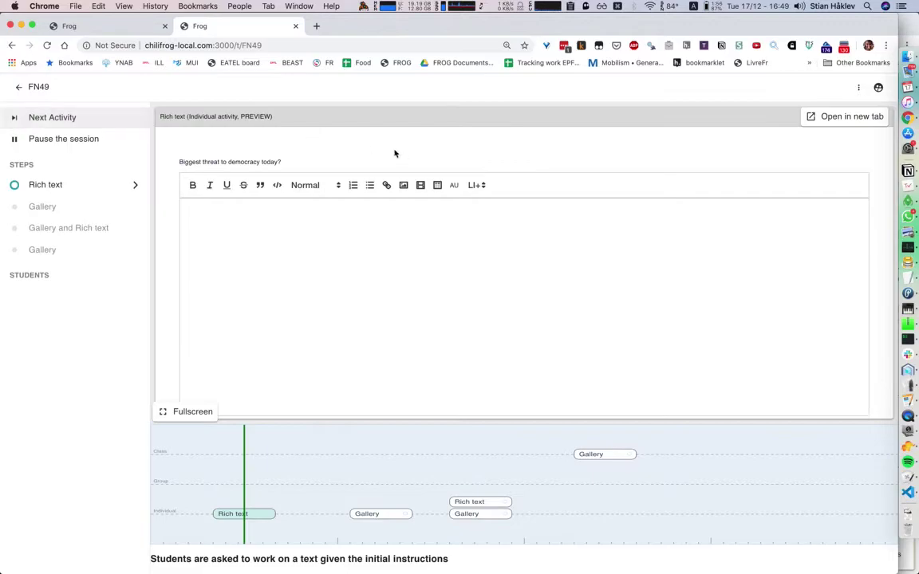
{"action": "left_click", "coordinate": [859, 88]}
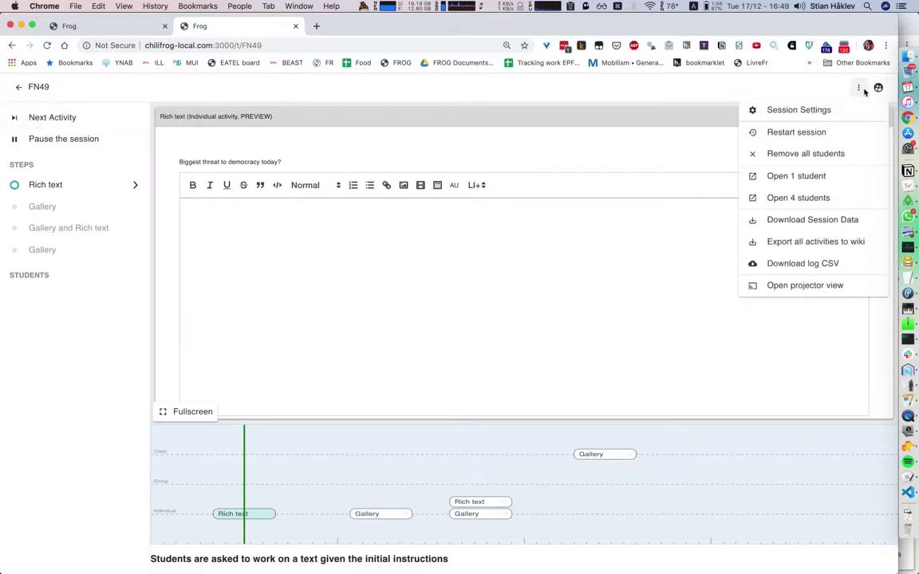
{"action": "left_click", "coordinate": [851, 199]}
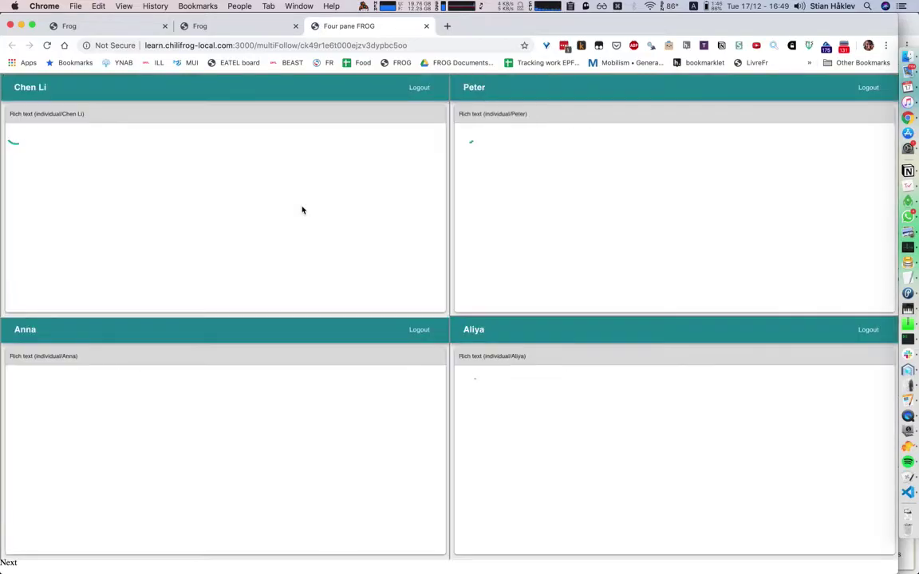
- Enter answers like 'Chinese global power' and 'US hegemony', then advance everyone to the gallery
{"action": "left_click", "coordinate": [212, 287]}
{"action": "type", "text": "Chinese global power"}
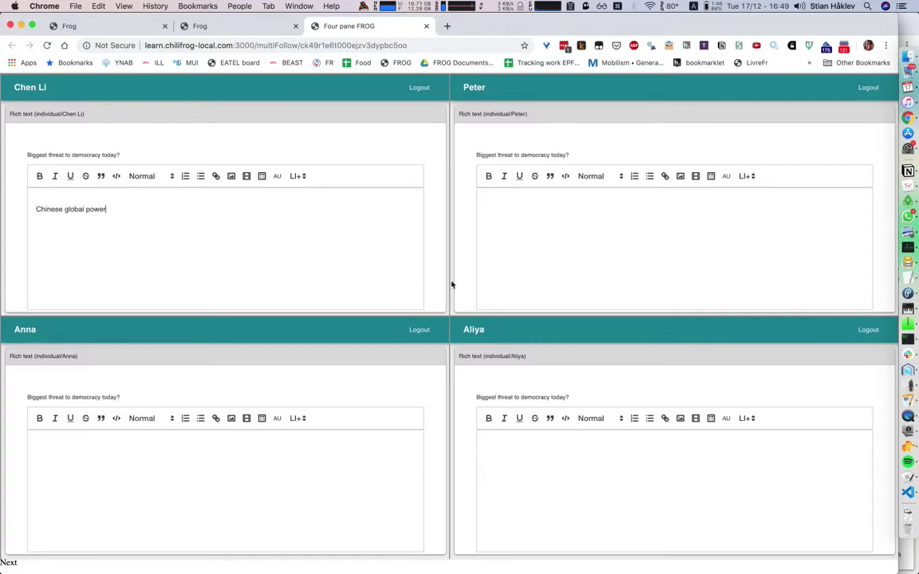
{"action": "type", "text": "Rus"}
{"action": "type", "text": "sian hacking"}
{"action": "type", "text": "ack of participation"}
{"action": "left_click", "coordinate": [320, 498]}
{"action": "type", "text": "US hegemony"}
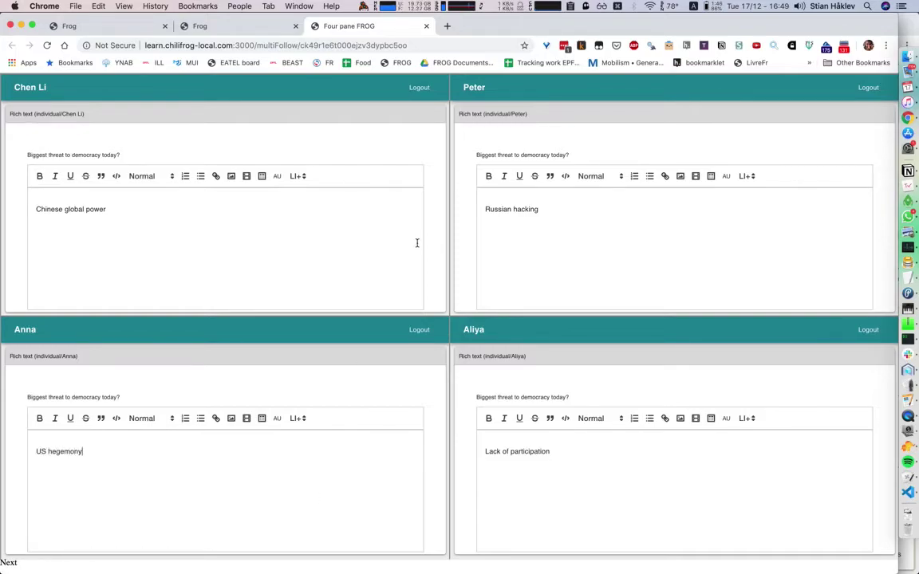
{"action": "left_click", "coordinate": [6, 561]}
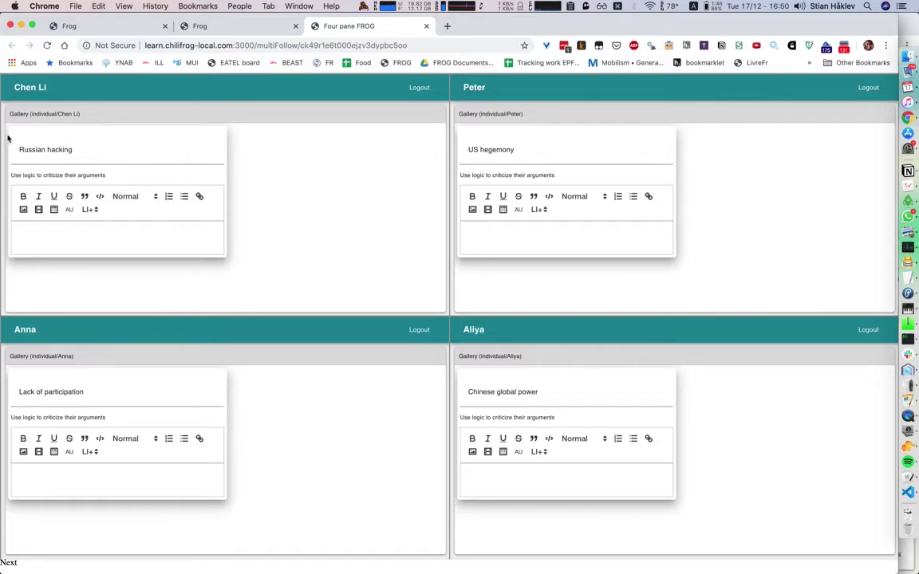
- Post questions like 'Is this really a problem?' and 'How can this be overcome', then advance to revision
{"action": "type", "text": "Are you sruure this happened?"}
{"action": "left_click", "coordinate": [504, 248]}
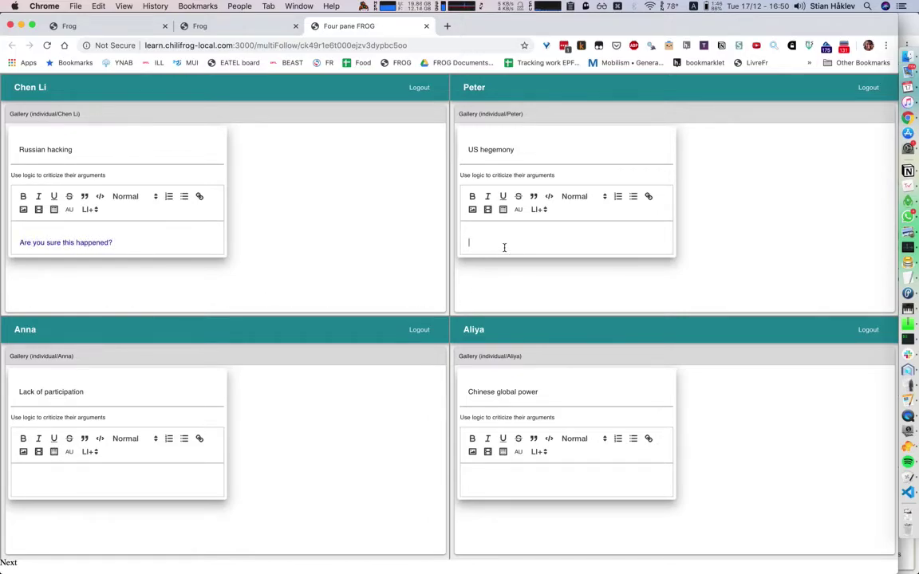
{"action": "type", "text": "Is this really a problem?"}
{"action": "left_click", "coordinate": [529, 477]}
{"action": "type", "text": "Is"}
{"action": "type", "text": "What does this lead to?"}
{"action": "left_click", "coordinate": [182, 484]}
{"action": "type", "text": "How can this be overcome?"}
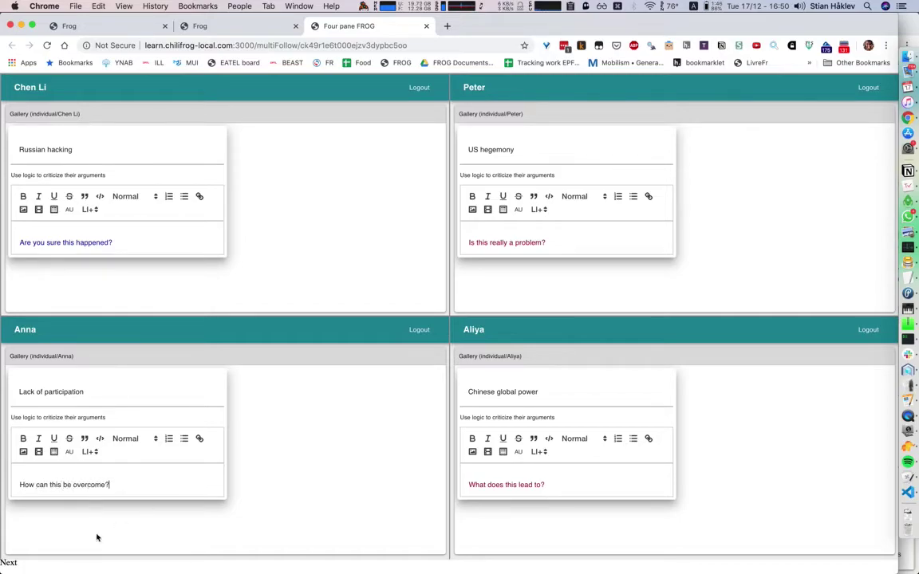
{"action": "left_click", "coordinate": [8, 562]}
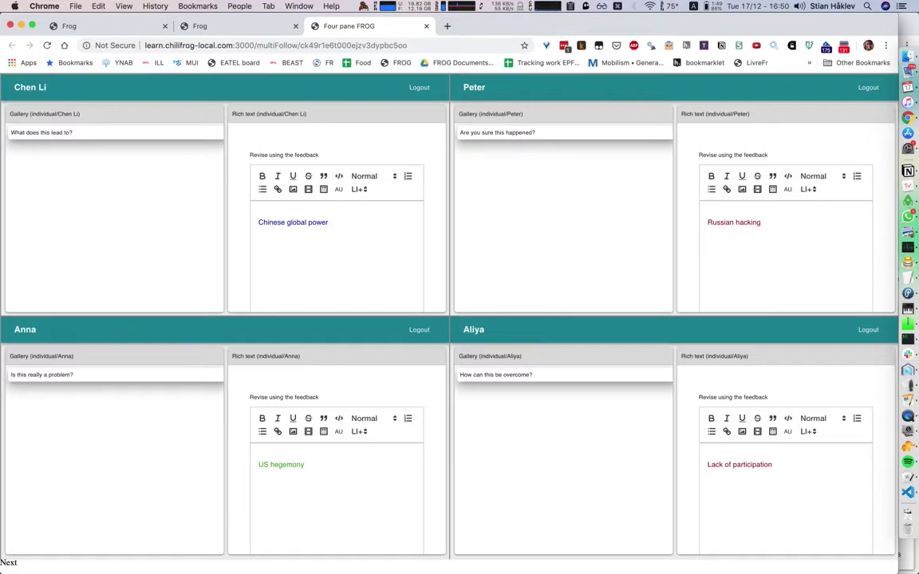
- Extend the top-left answer with 'can destabilize the relationship between global nations' and advance to the gallery
{"action": "type", "text": "destabi"}
{"action": "type", "text": "lize the great power"}
{"action": "key", "text": "alt+shift+Left"}
{"action": "key", "text": "alt+shift+Left"}
{"action": "type", "text": "relationship between global nations"}
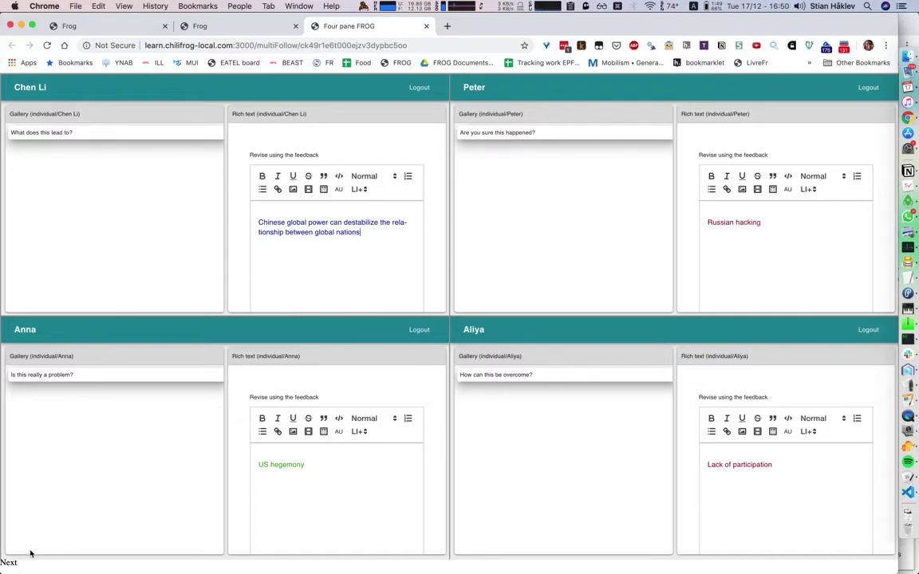
{"action": "left_click", "coordinate": [8, 562]}
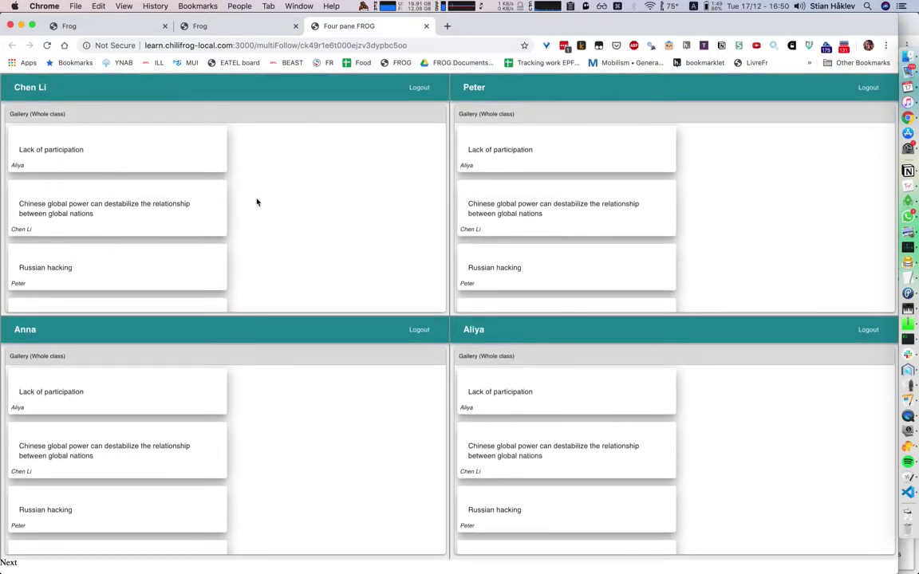
- Export the whole-class gallery activity to the wiki page newWiki/Gallery
{"action": "left_click", "coordinate": [224, 26]}
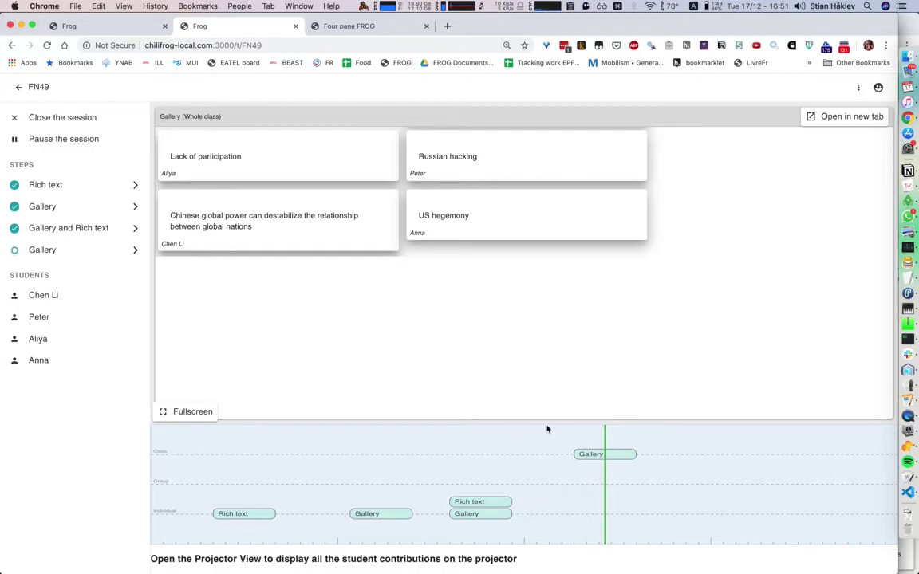
{"action": "left_click", "coordinate": [590, 456]}
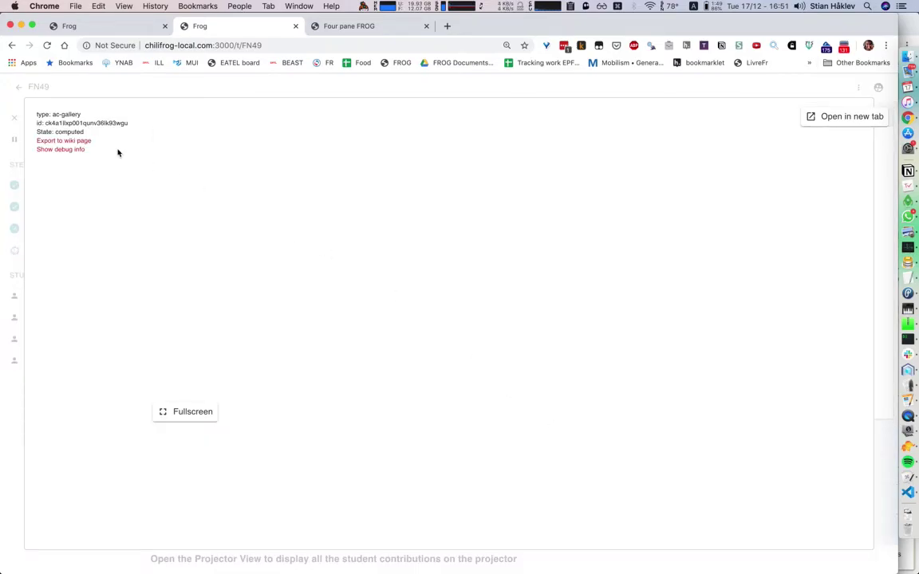
{"action": "left_click", "coordinate": [88, 141]}
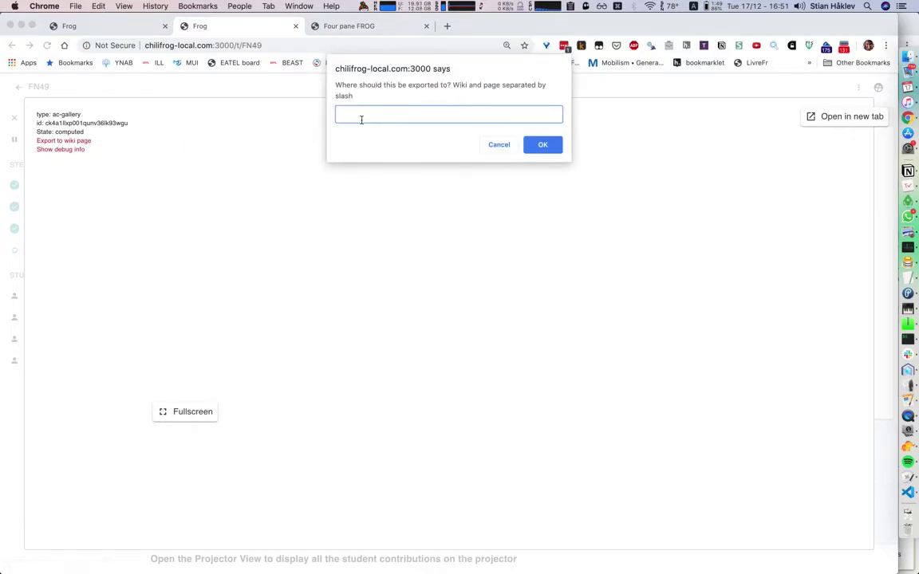
{"action": "type", "text": "newWiki/Gallery"}
{"action": "left_click", "coordinate": [540, 144]}
{"action": "left_click", "coordinate": [545, 112]}
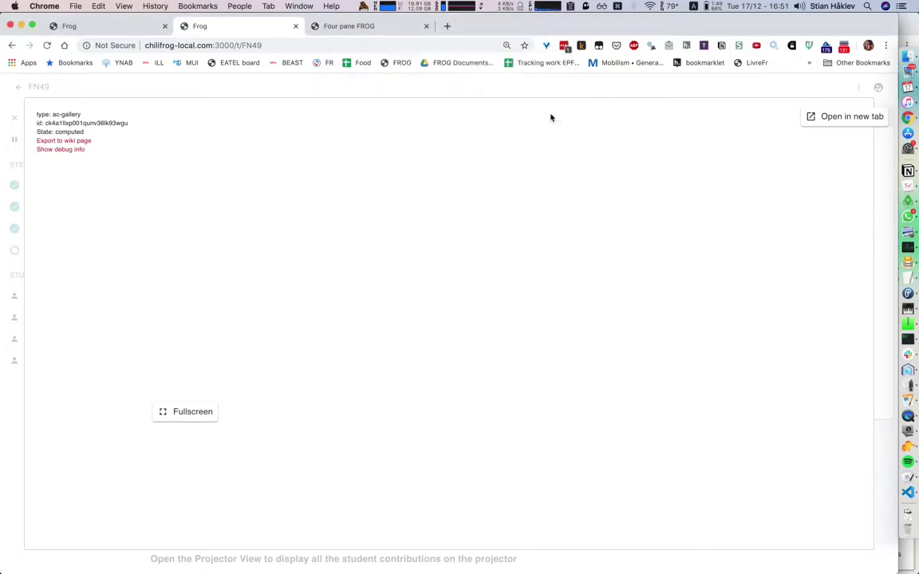
- Export the rich text answers to newWiki/Individual contributions and switch to the wiki tab
{"action": "left_click", "coordinate": [249, 514]}
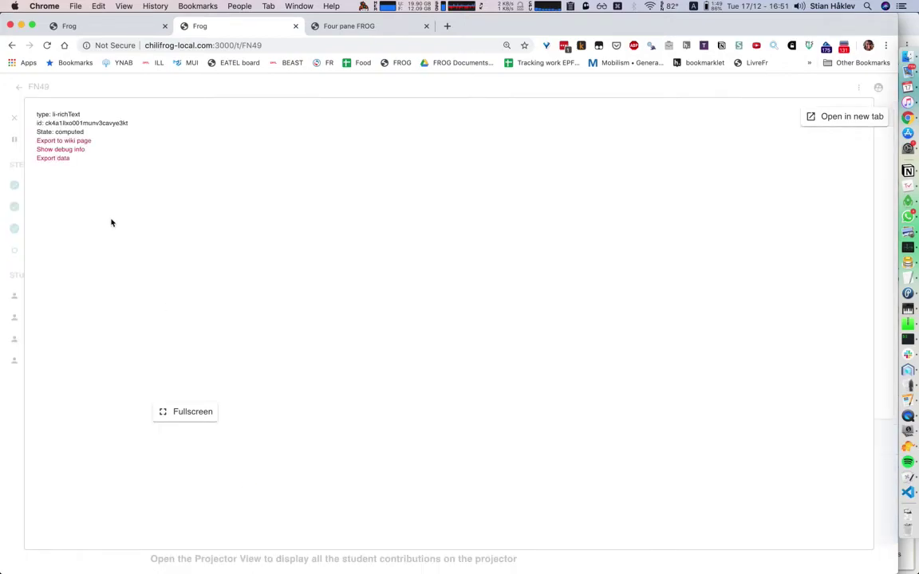
{"action": "left_click", "coordinate": [71, 140]}
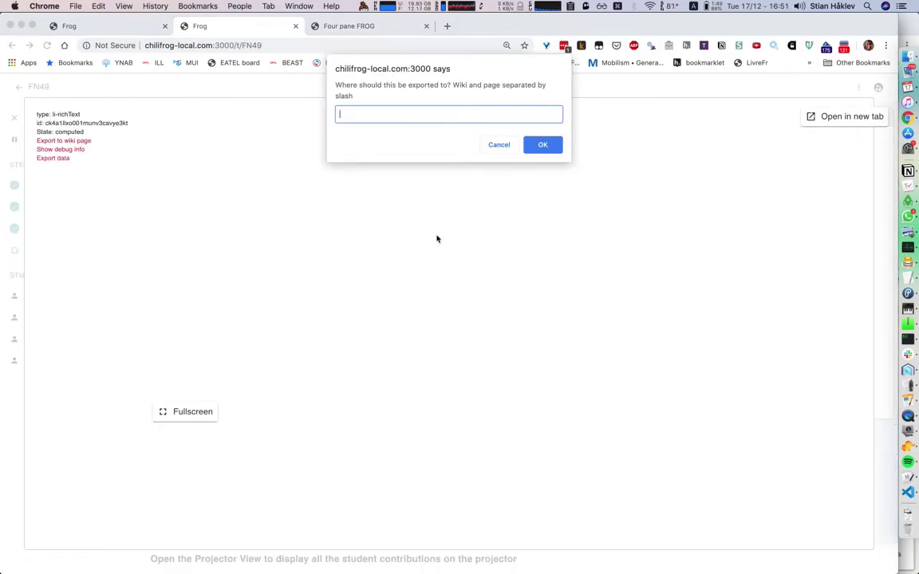
{"action": "type", "text": "newWiki/Individual contributions"}
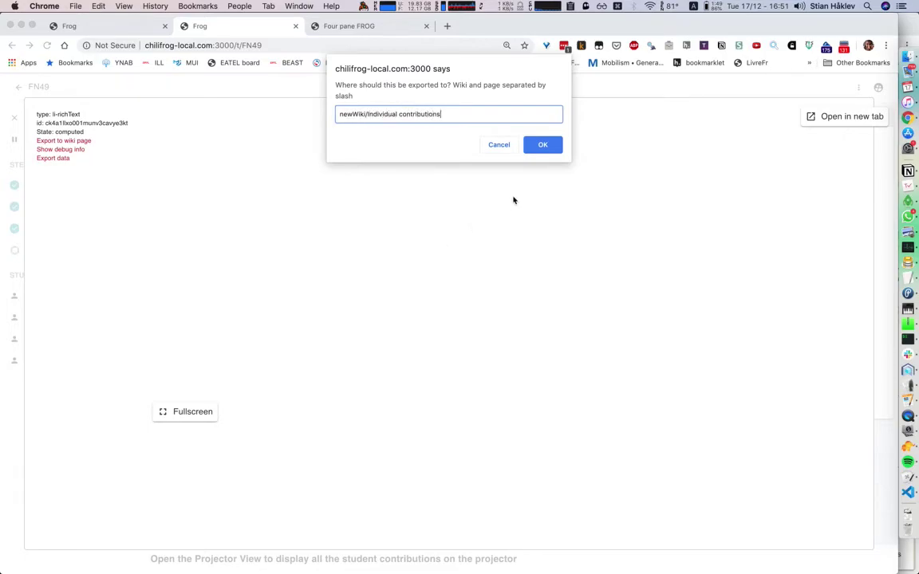
{"action": "left_click", "coordinate": [547, 145]}
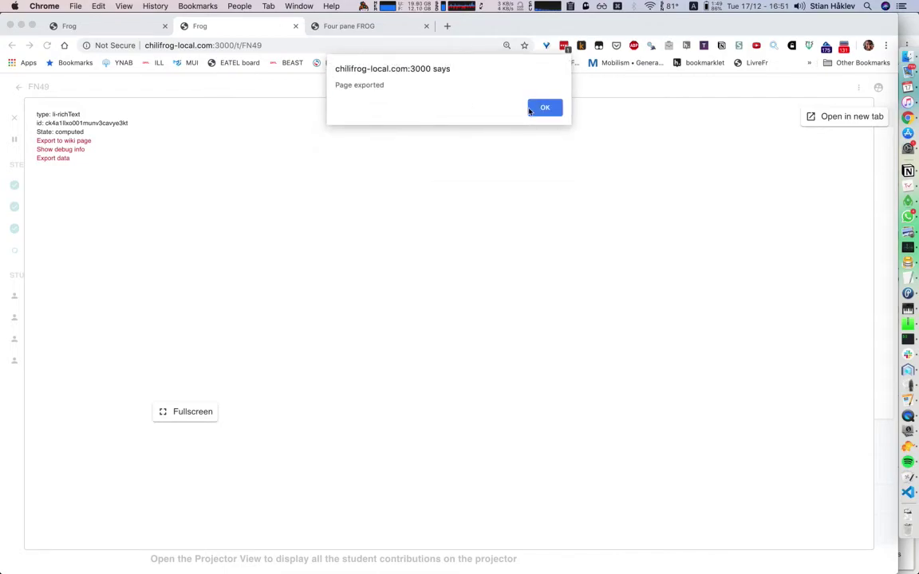
{"action": "left_click", "coordinate": [530, 110]}
{"action": "left_click", "coordinate": [95, 33]}
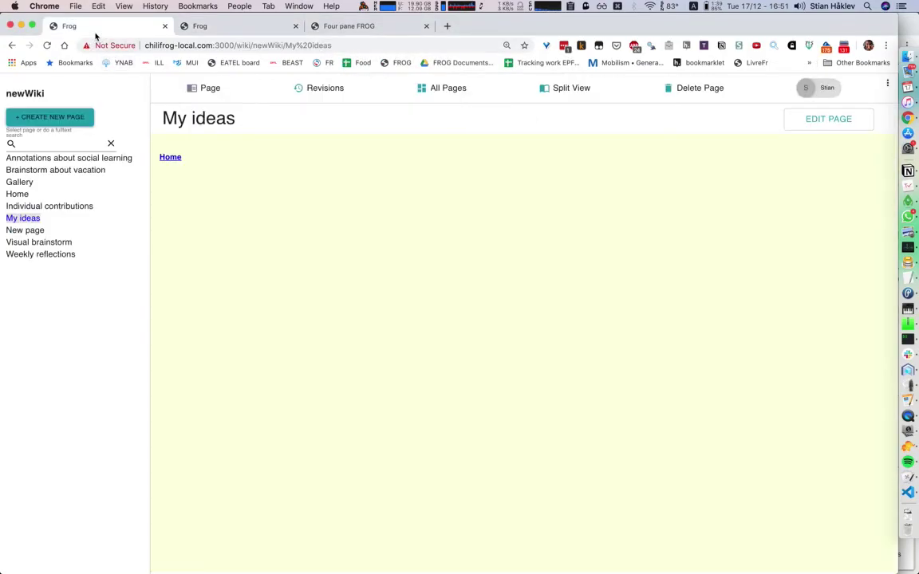
- Review the exported Brainstorm about vacation, Gallery and Individual contributions wiki pages
{"action": "left_click", "coordinate": [56, 170]}
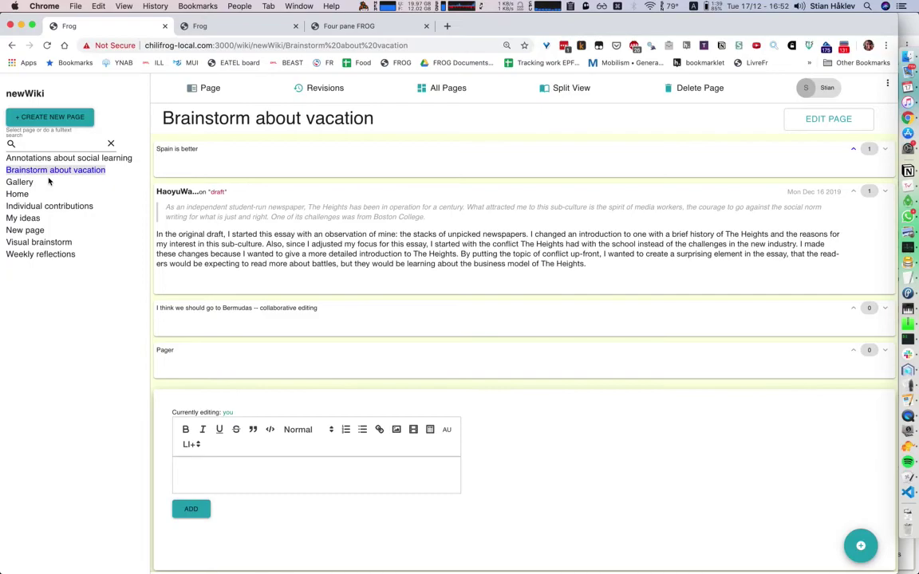
{"action": "left_click", "coordinate": [19, 181]}
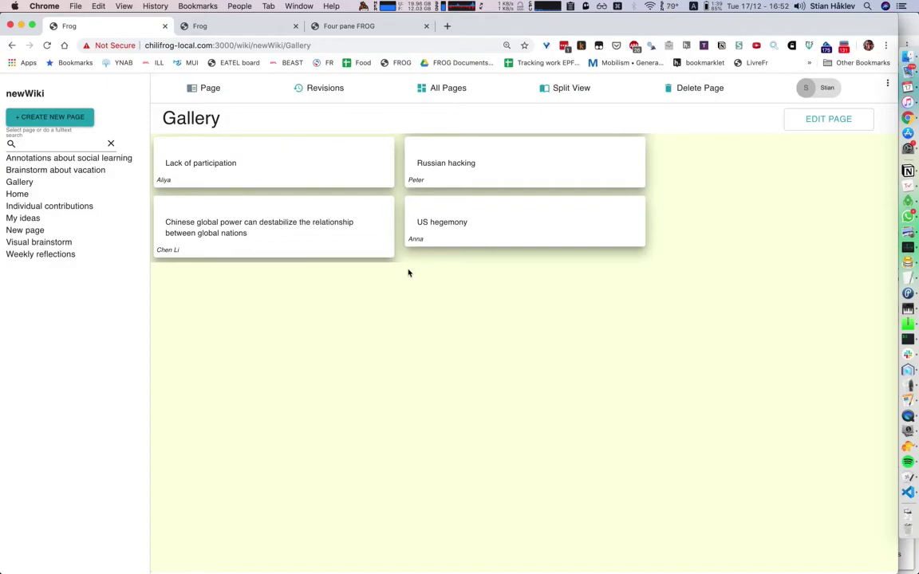
{"action": "left_click", "coordinate": [48, 205]}
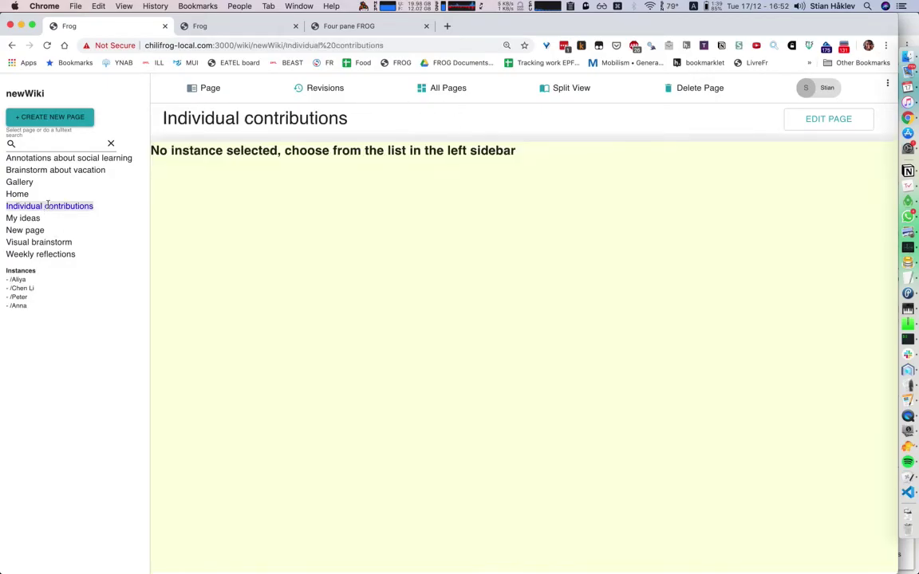
- View each of the four student contributions, from Lack of participation through Russian hacking to US hegemony
{"action": "left_click", "coordinate": [17, 280]}
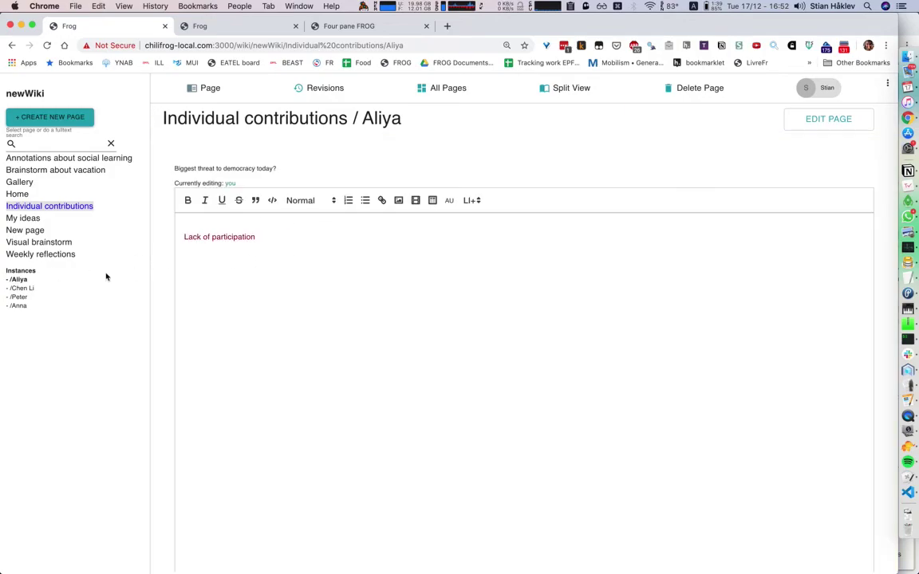
{"action": "left_click", "coordinate": [19, 288]}
{"action": "left_click", "coordinate": [18, 297]}
{"action": "left_click", "coordinate": [20, 308]}
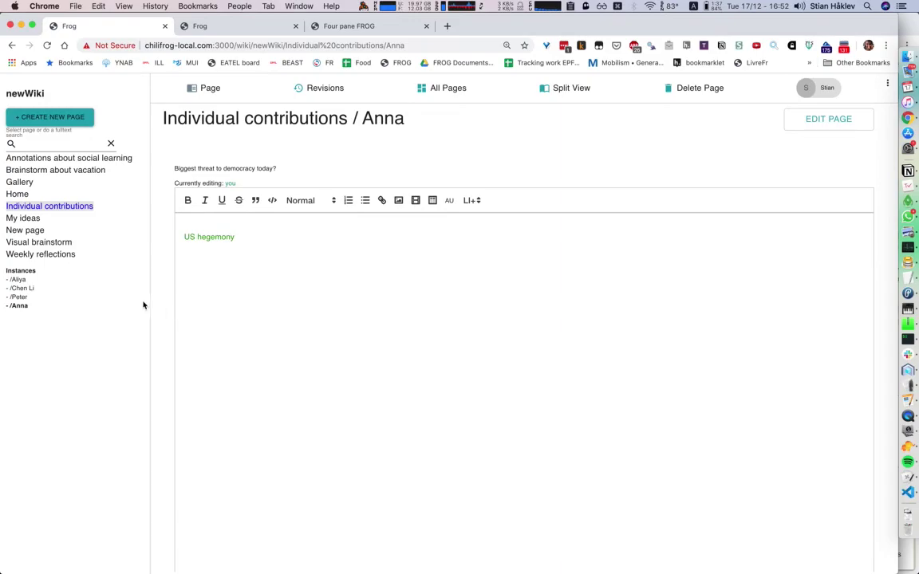